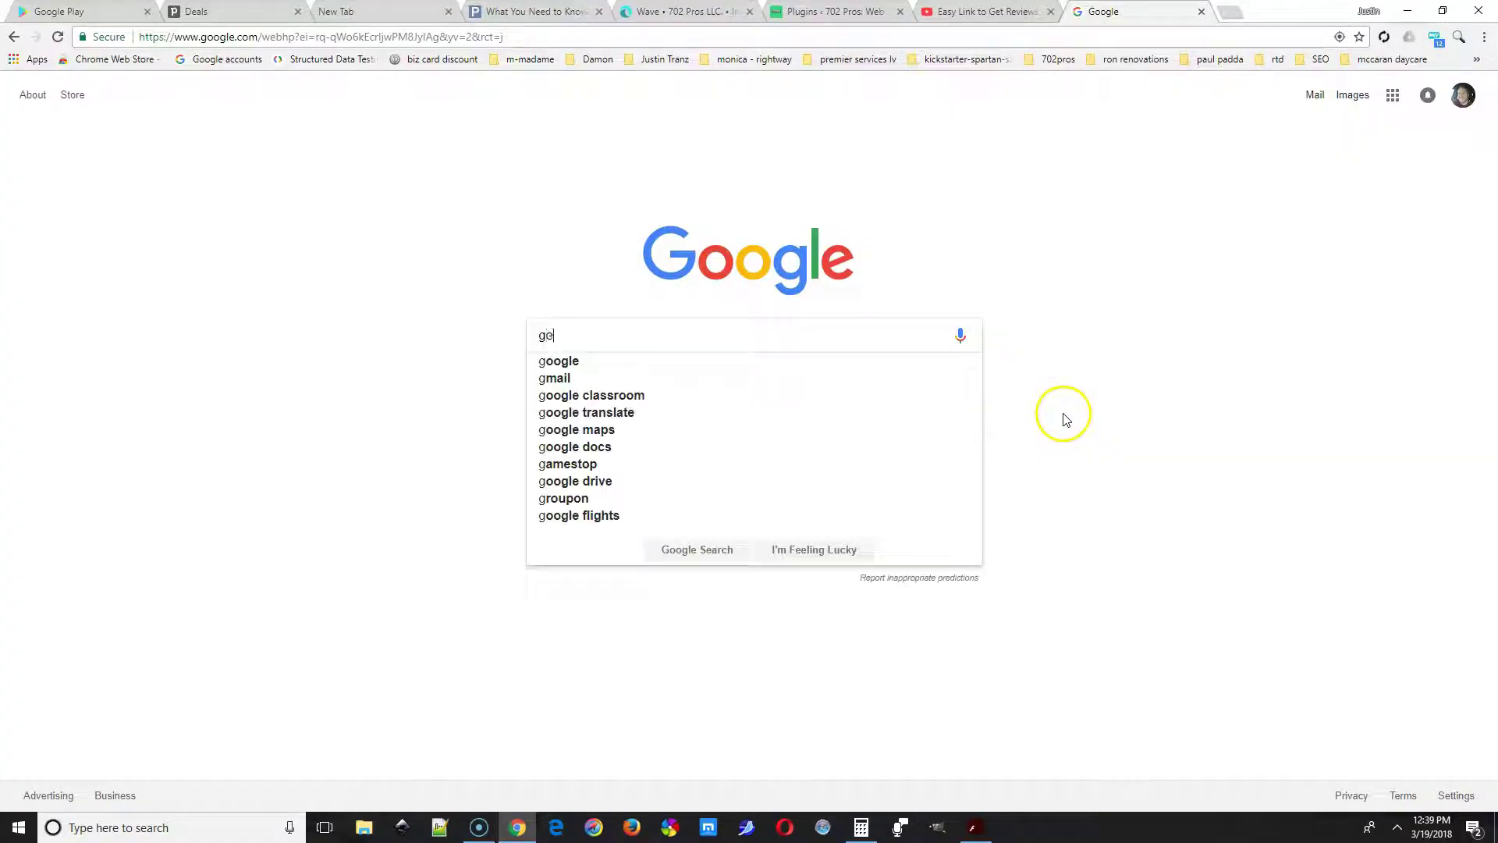
Search for Google My Business and open its site.
{"action": "type", "text": "ogle my business"}
{"action": "key", "text": "Return"}
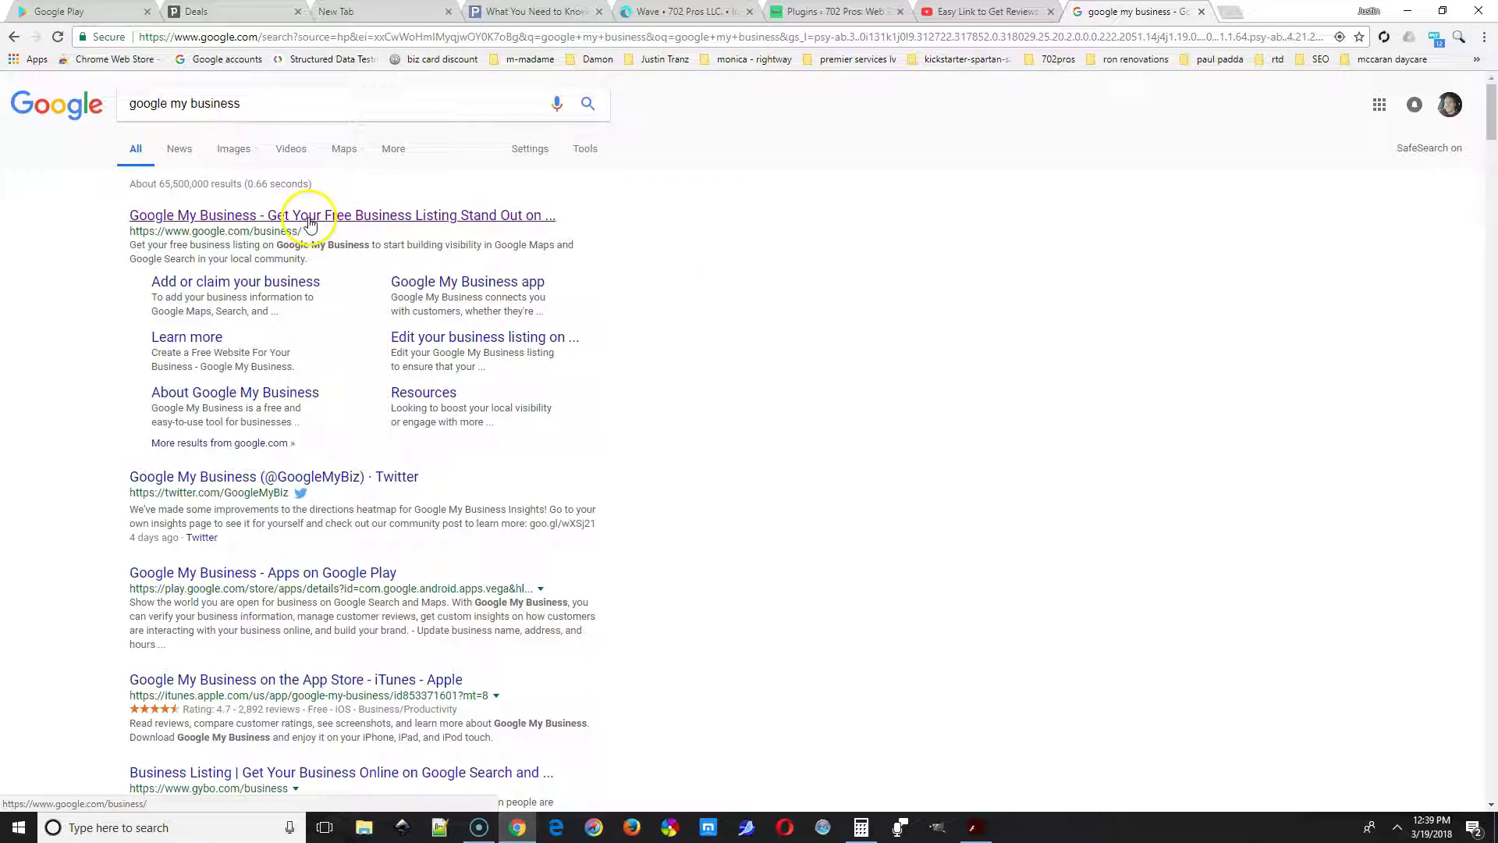
{"action": "left_click", "coordinate": [309, 224]}
Start a new listing with the business name 'your business name here.'.
{"action": "left_click", "coordinate": [447, 546]}
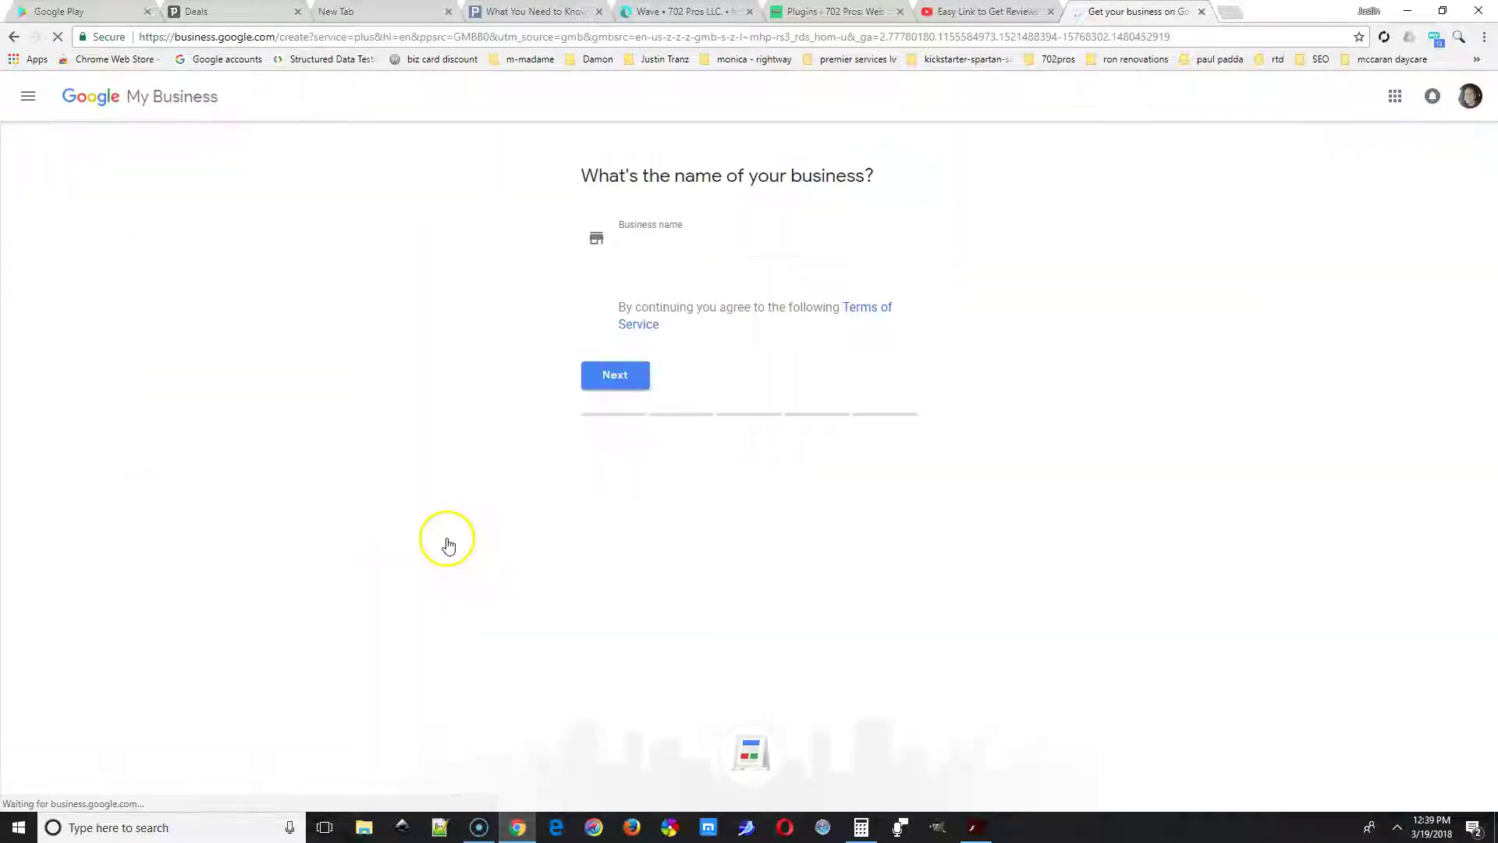
{"action": "left_click", "coordinate": [737, 246]}
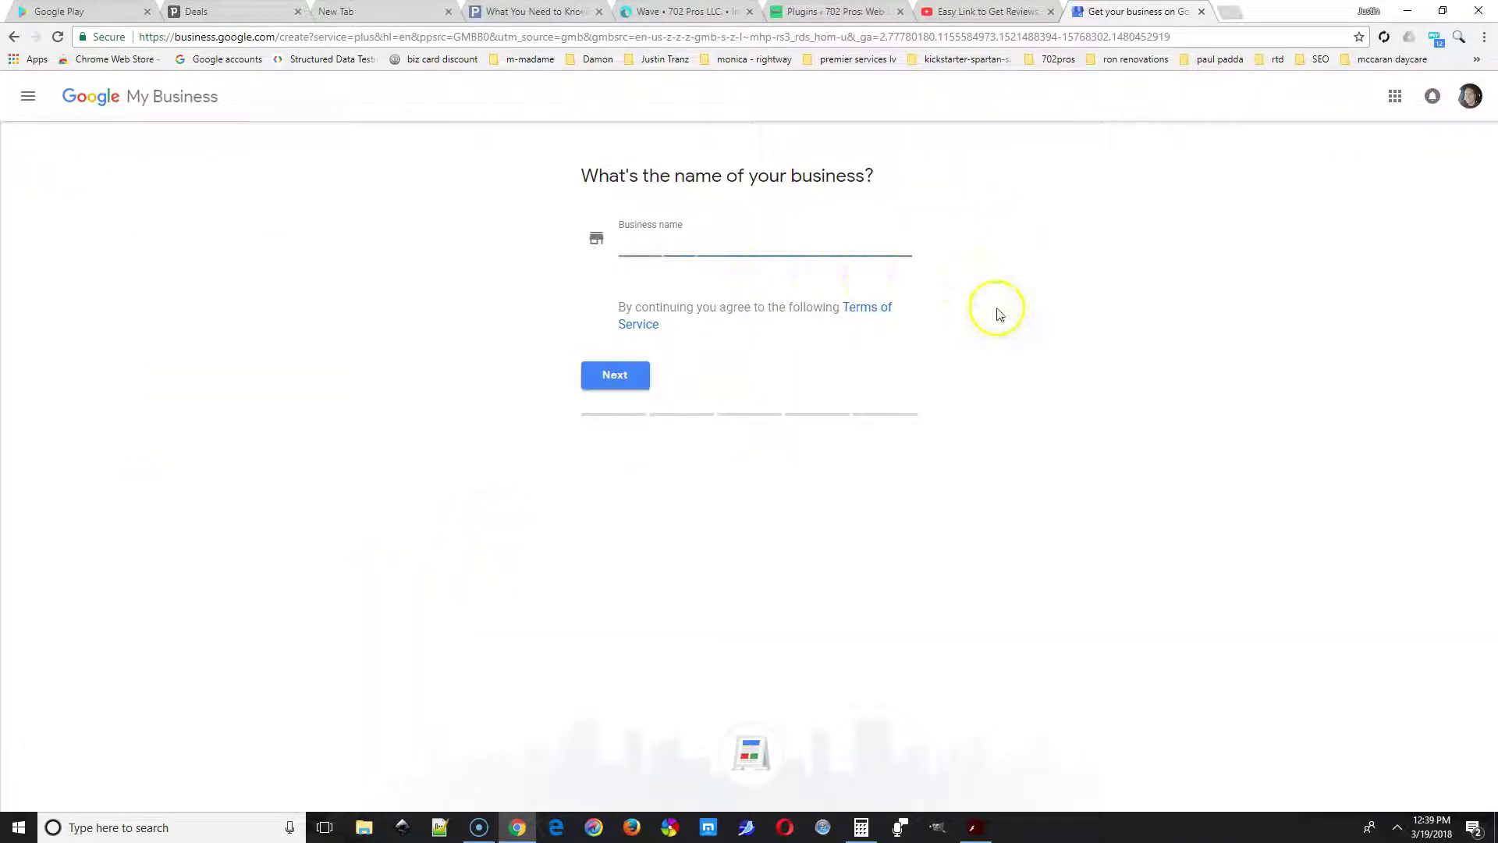
{"action": "type", "text": "your "}
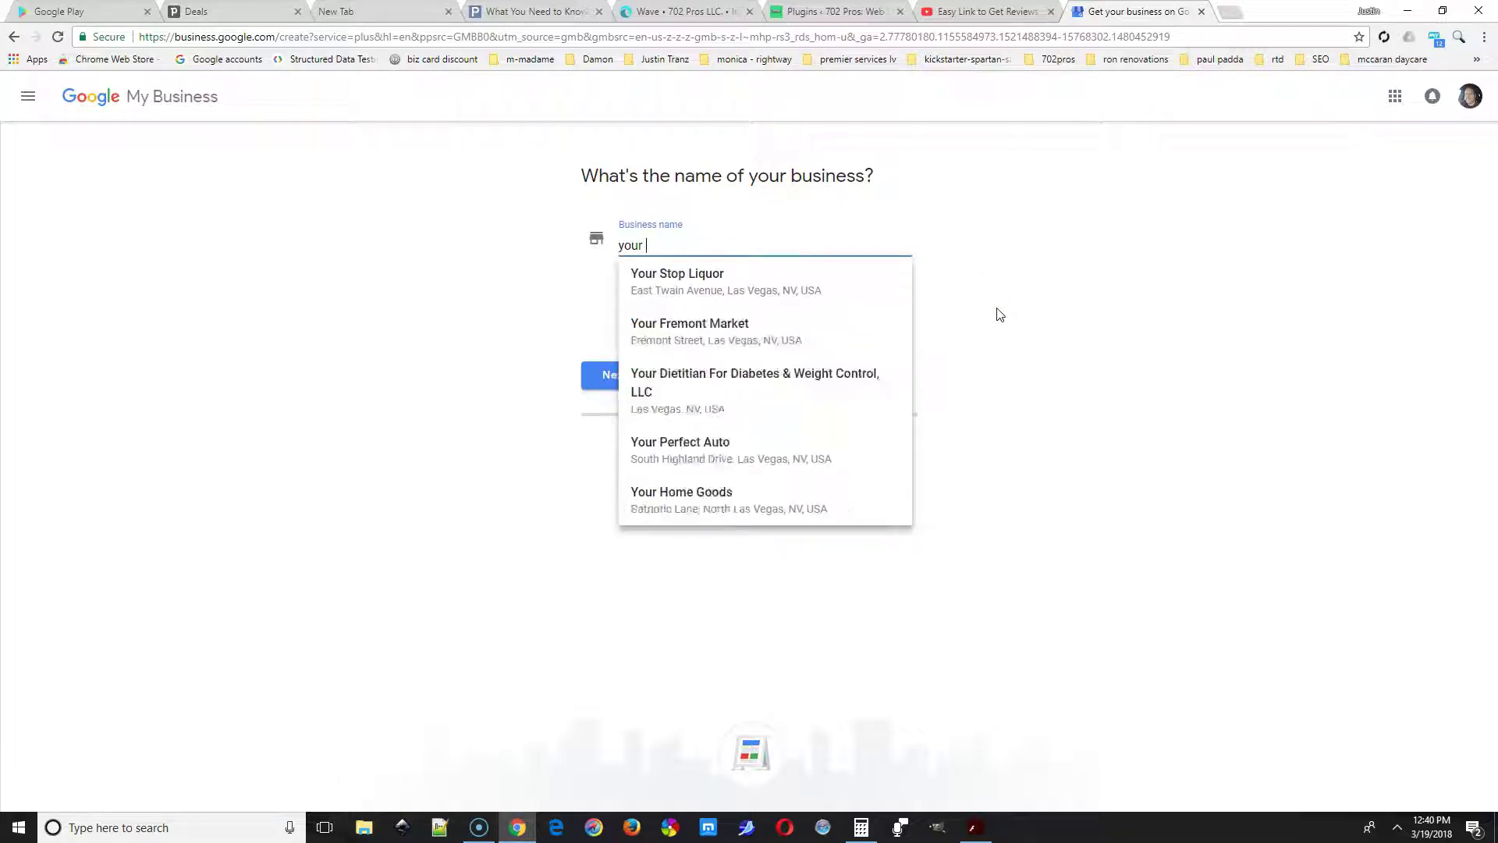
{"action": "type", "text": "business name here."}
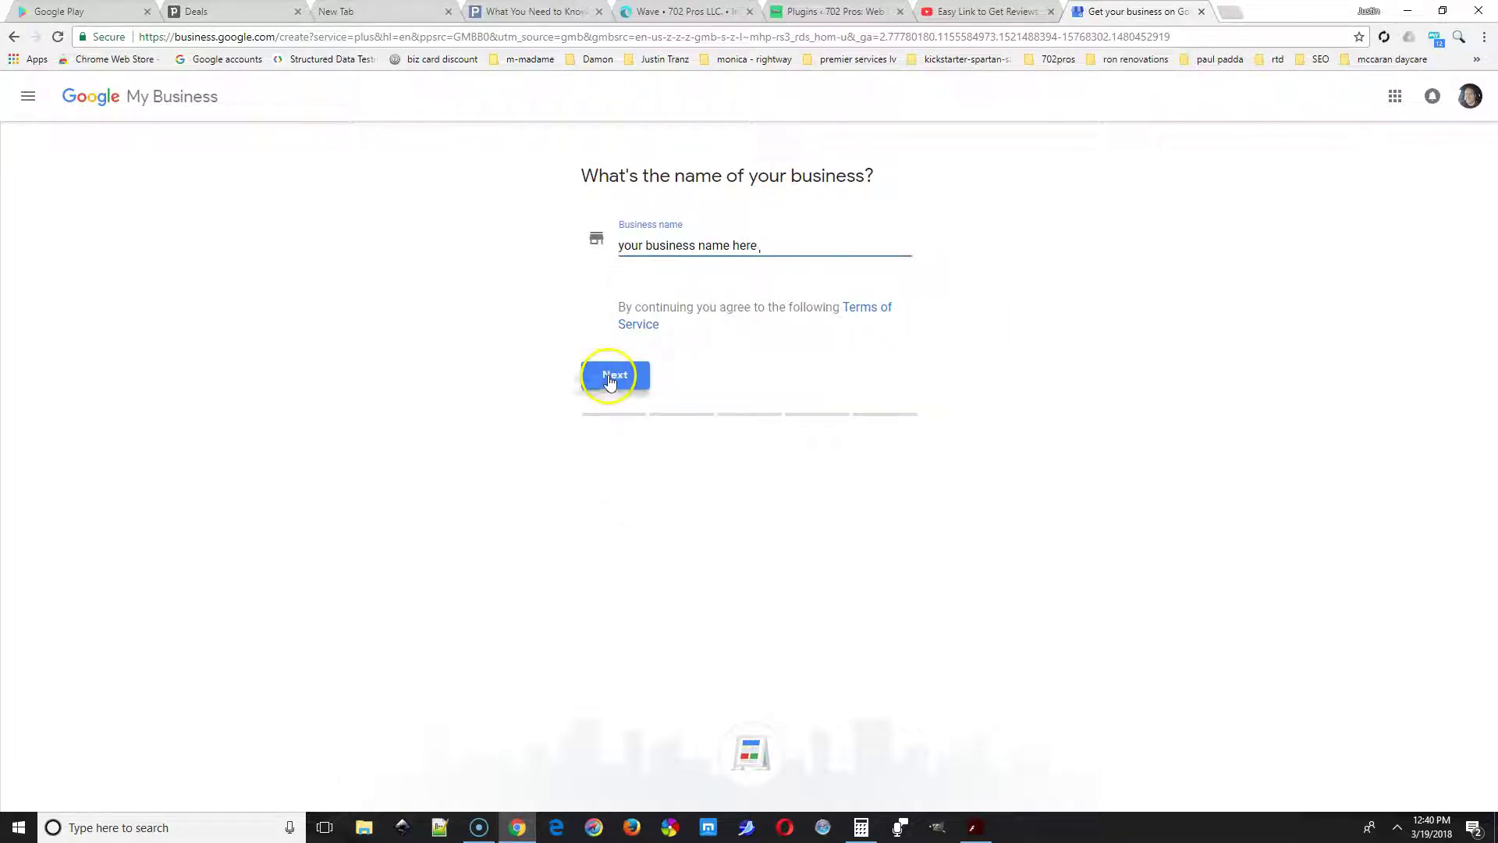
Enter the street address, city Las Vegas, state Nevada and the ZIP code.
{"action": "left_click", "coordinate": [612, 374]}
{"action": "type", "text": "your address here"}
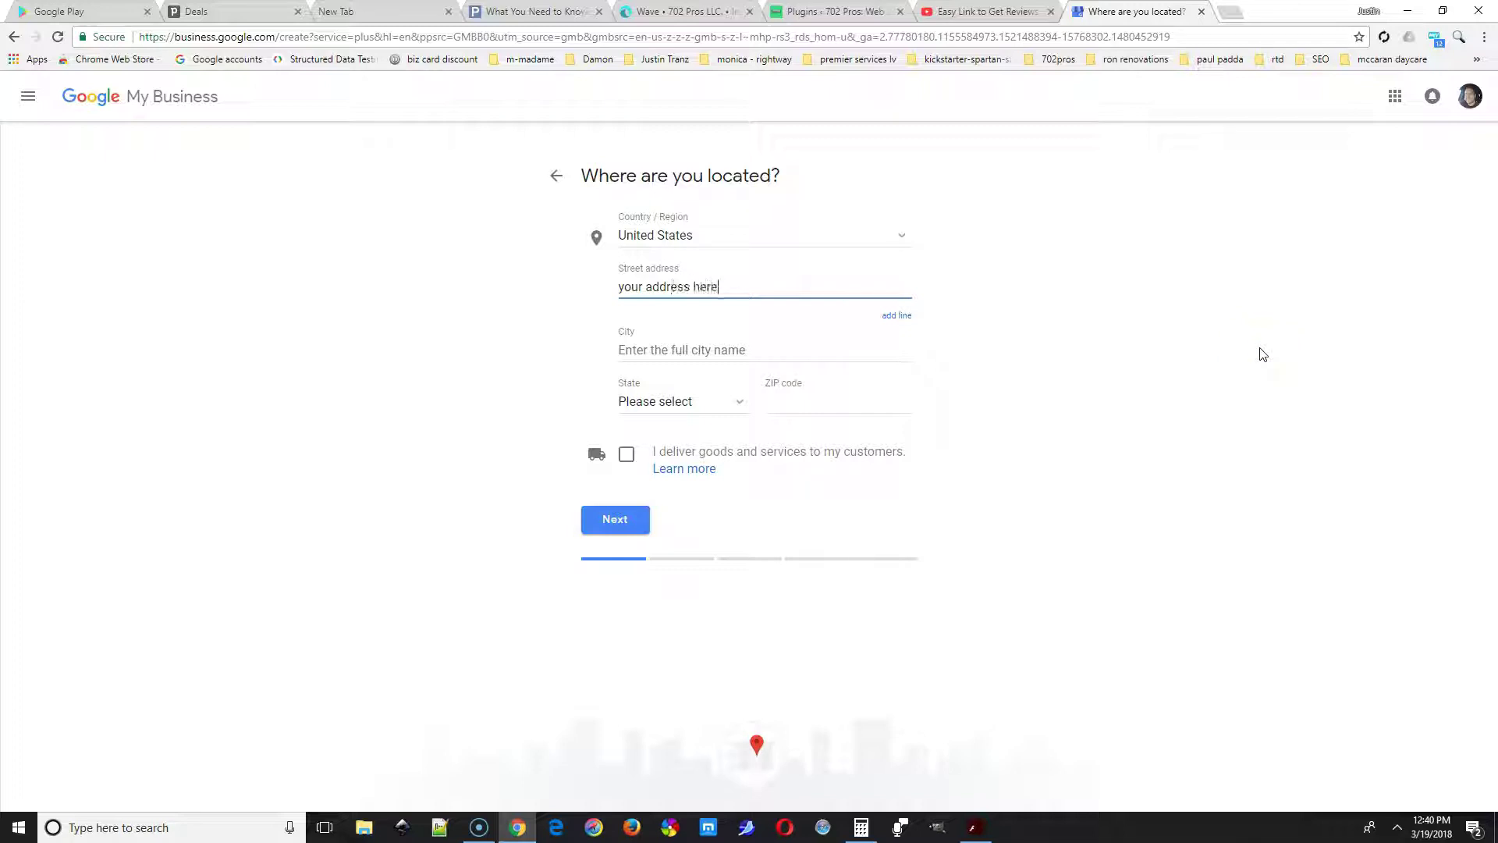
{"action": "left_click", "coordinate": [712, 345]}
{"action": "type", "text": "las vegas"}
{"action": "left_click", "coordinate": [659, 396]}
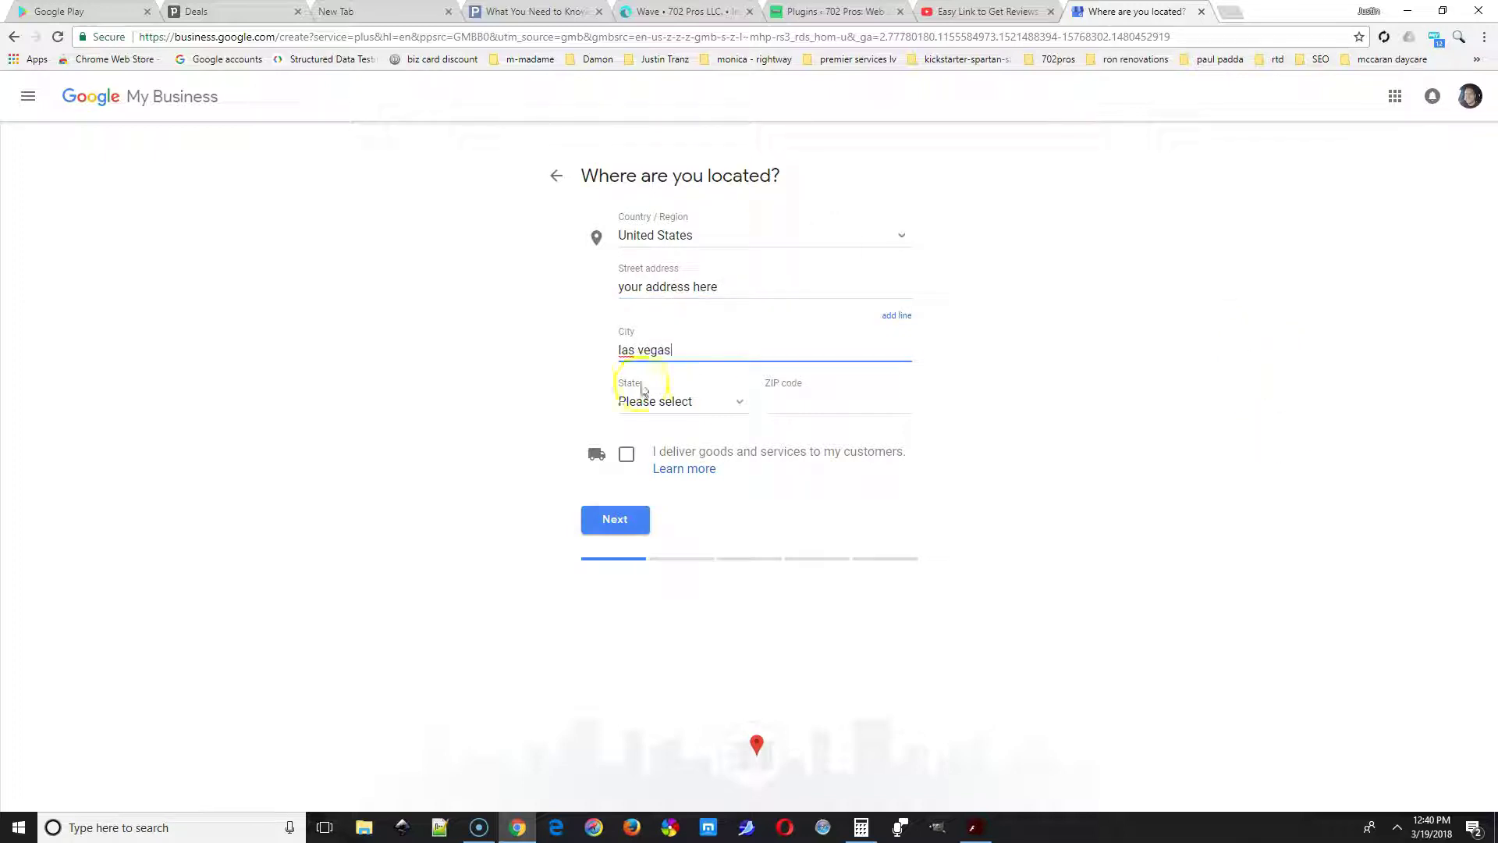
{"action": "scroll", "coordinate": [663, 507], "scroll_direction": "down", "scroll_amount": 1}
{"action": "left_click", "coordinate": [659, 631]}
{"action": "left_click", "coordinate": [809, 400]}
{"action": "type", "text": "89102"}
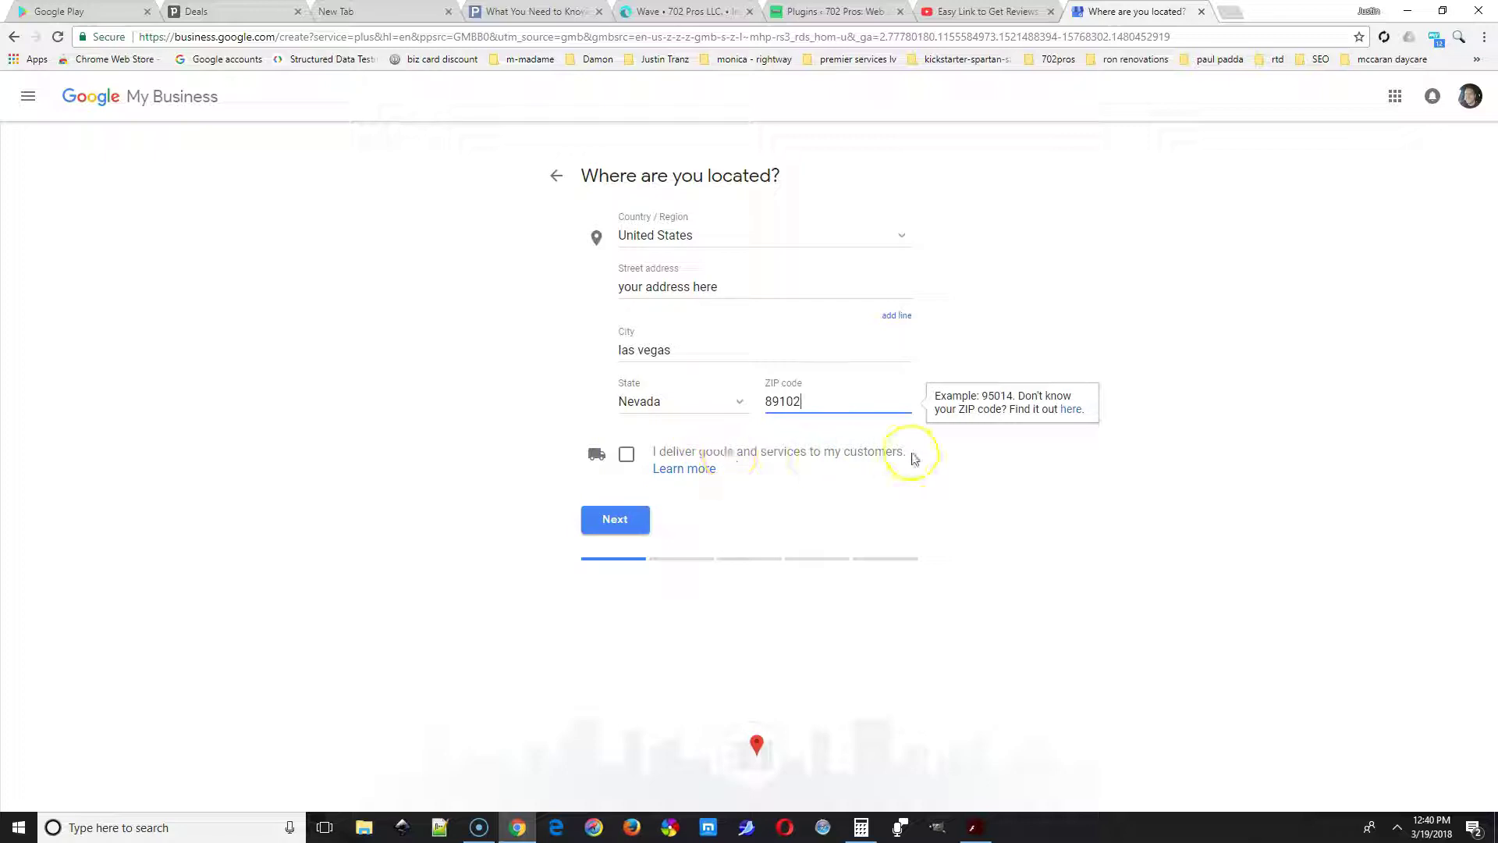
Leave the delivers-to-customers and hide-address options turned off.
{"action": "left_click_drag", "start_coordinate": [910, 458], "coordinate": [653, 453]}
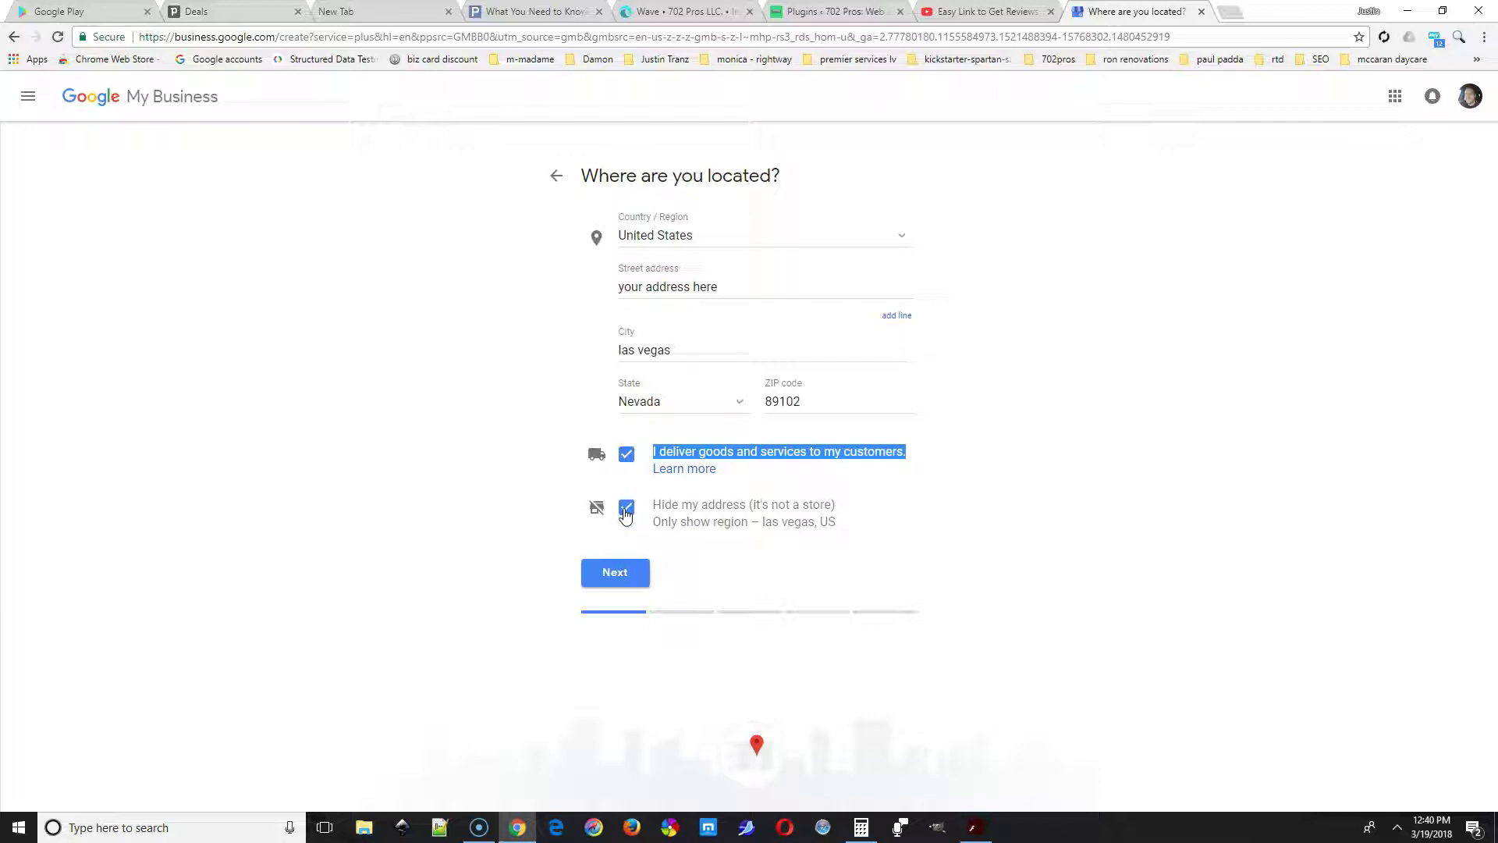
{"action": "left_click", "coordinate": [627, 459]}
{"action": "left_click", "coordinate": [626, 458]}
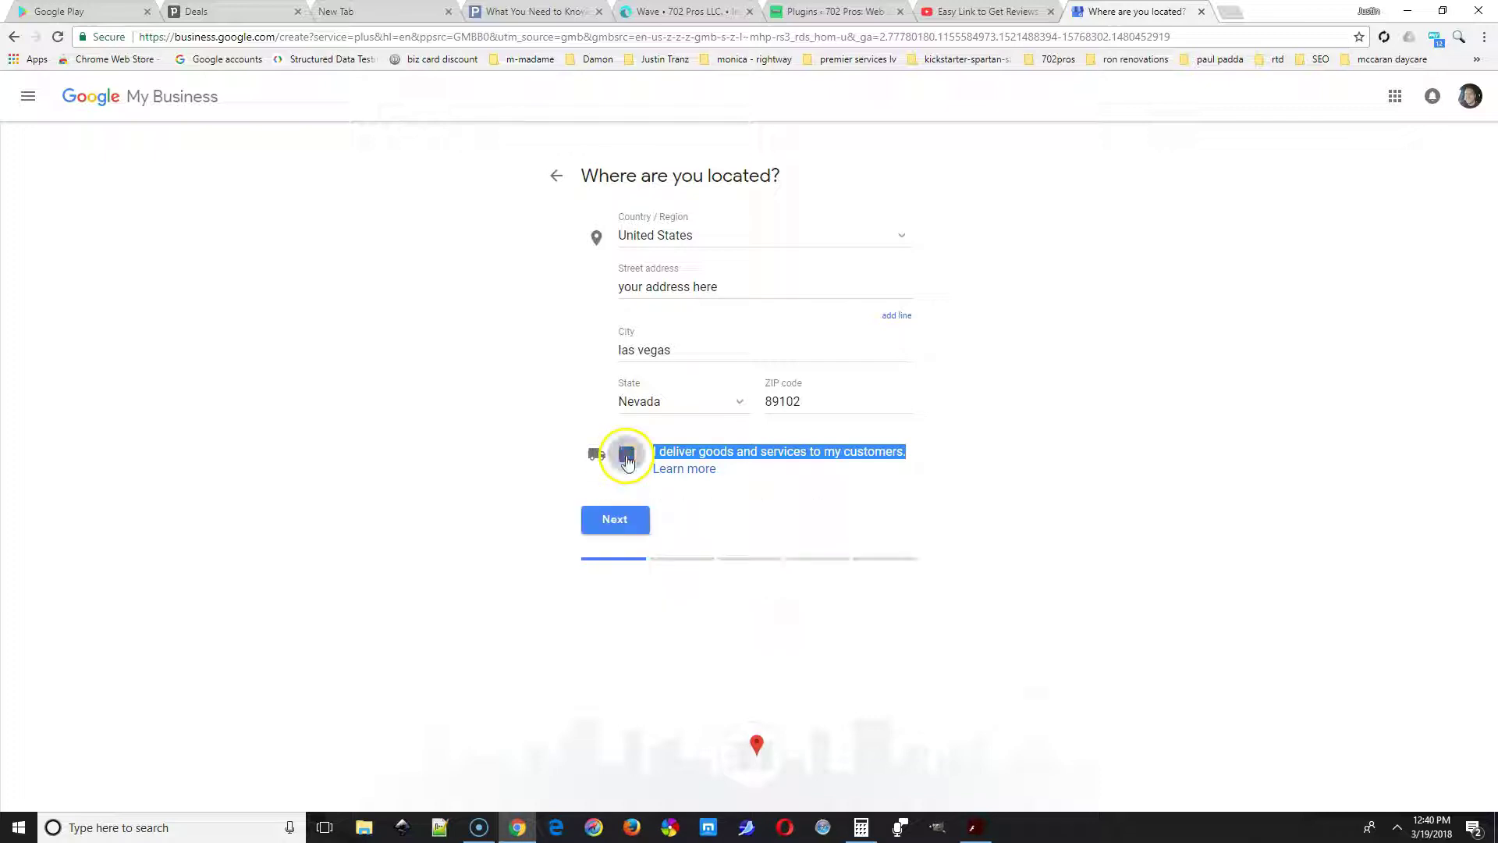
{"action": "left_click", "coordinate": [848, 487]}
Pan and zoom the map to place the business marker, then reset and confirm its position.
{"action": "left_click", "coordinate": [639, 534]}
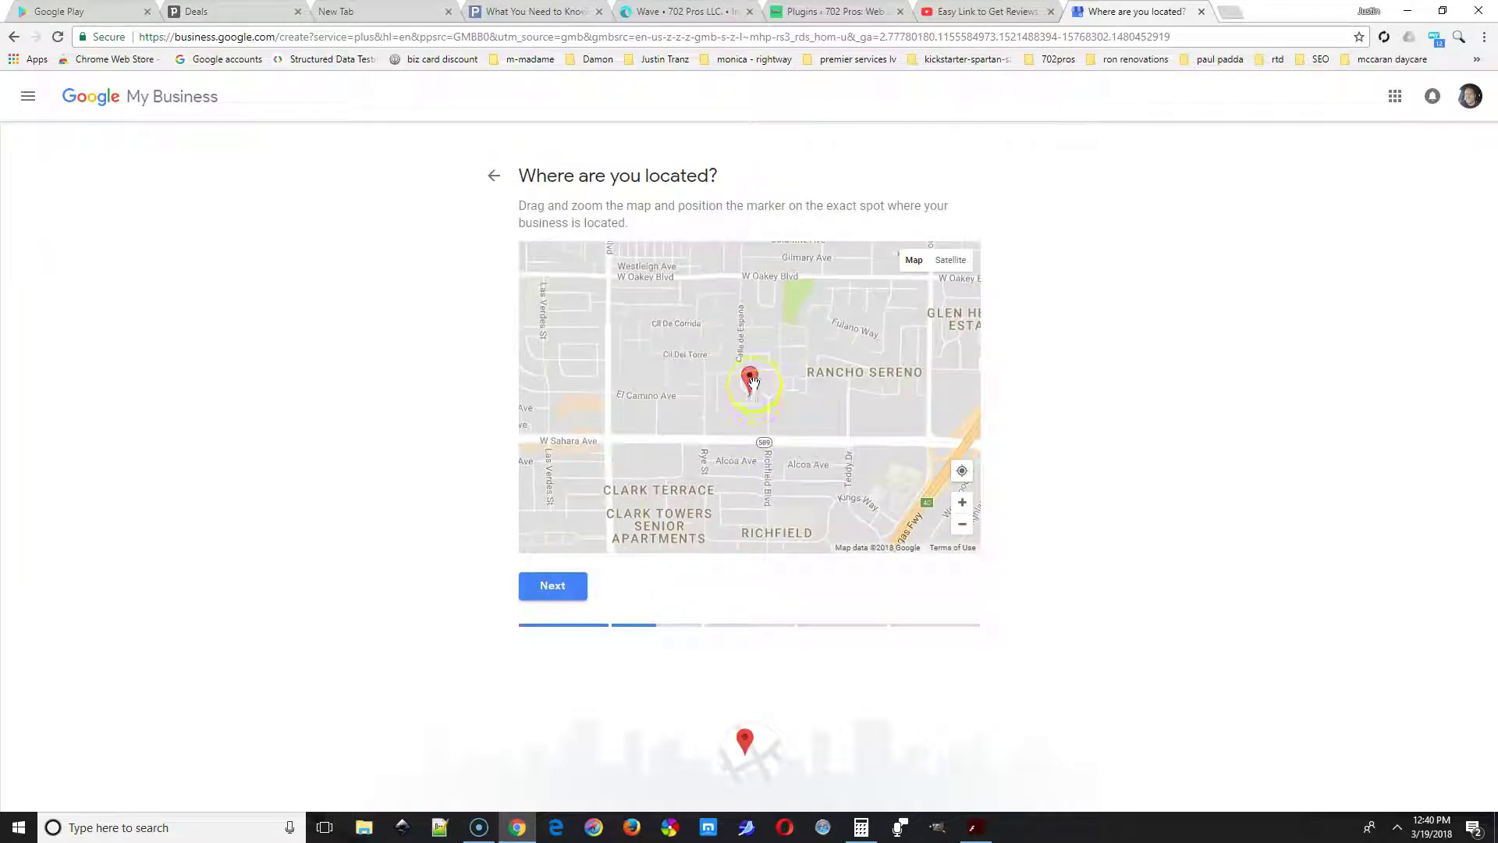
{"action": "left_click_drag", "start_coordinate": [761, 400], "coordinate": [795, 411]}
{"action": "double_click", "coordinate": [808, 395]}
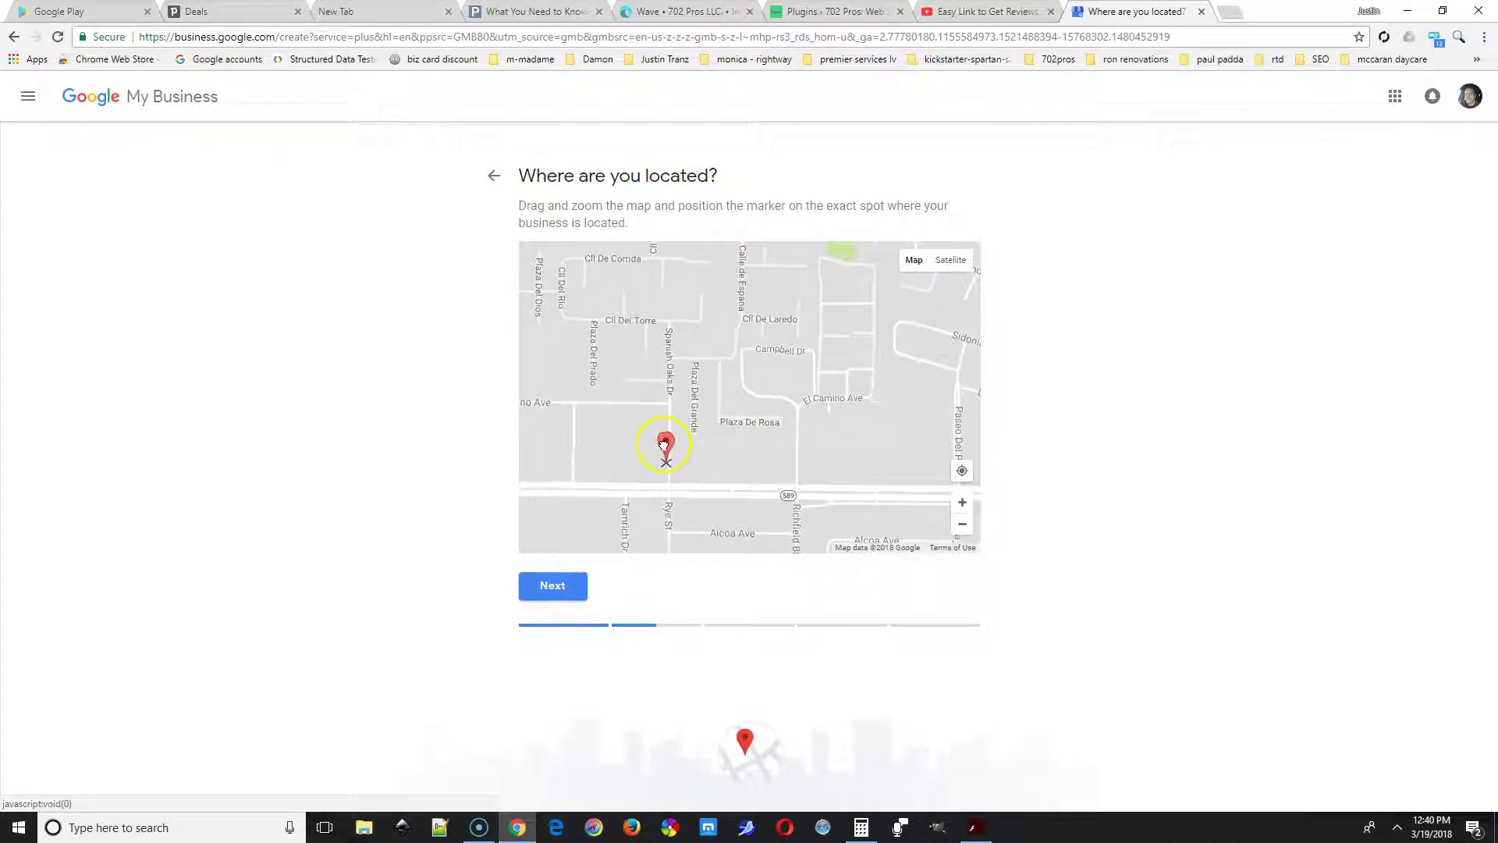
{"action": "left_click_drag", "start_coordinate": [665, 444], "coordinate": [667, 446]}
{"action": "left_click", "coordinate": [553, 587]}
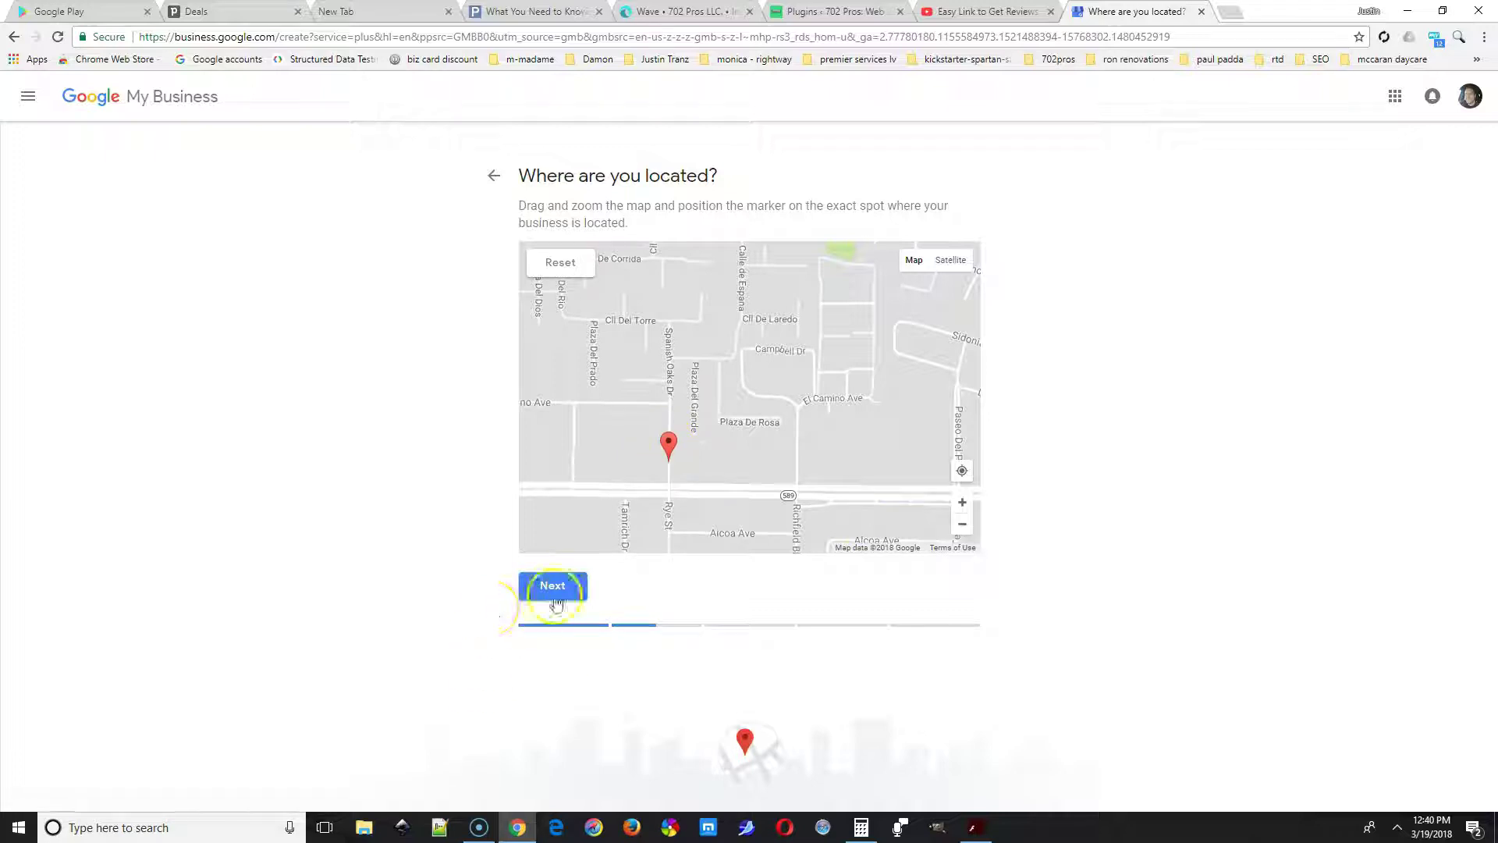
{"action": "left_click", "coordinate": [574, 266]}
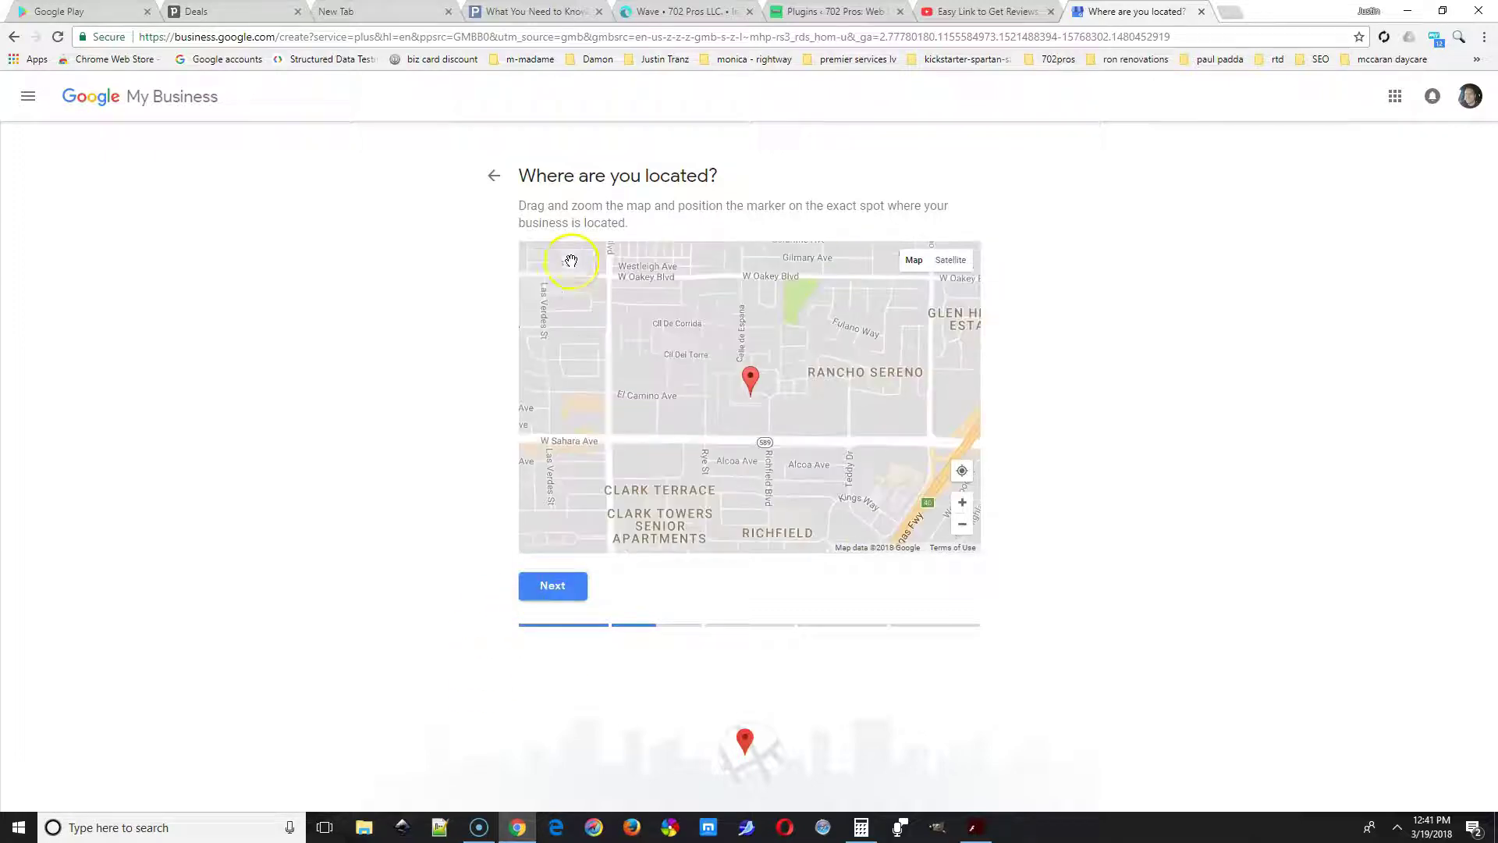
{"action": "left_click", "coordinate": [553, 586]}
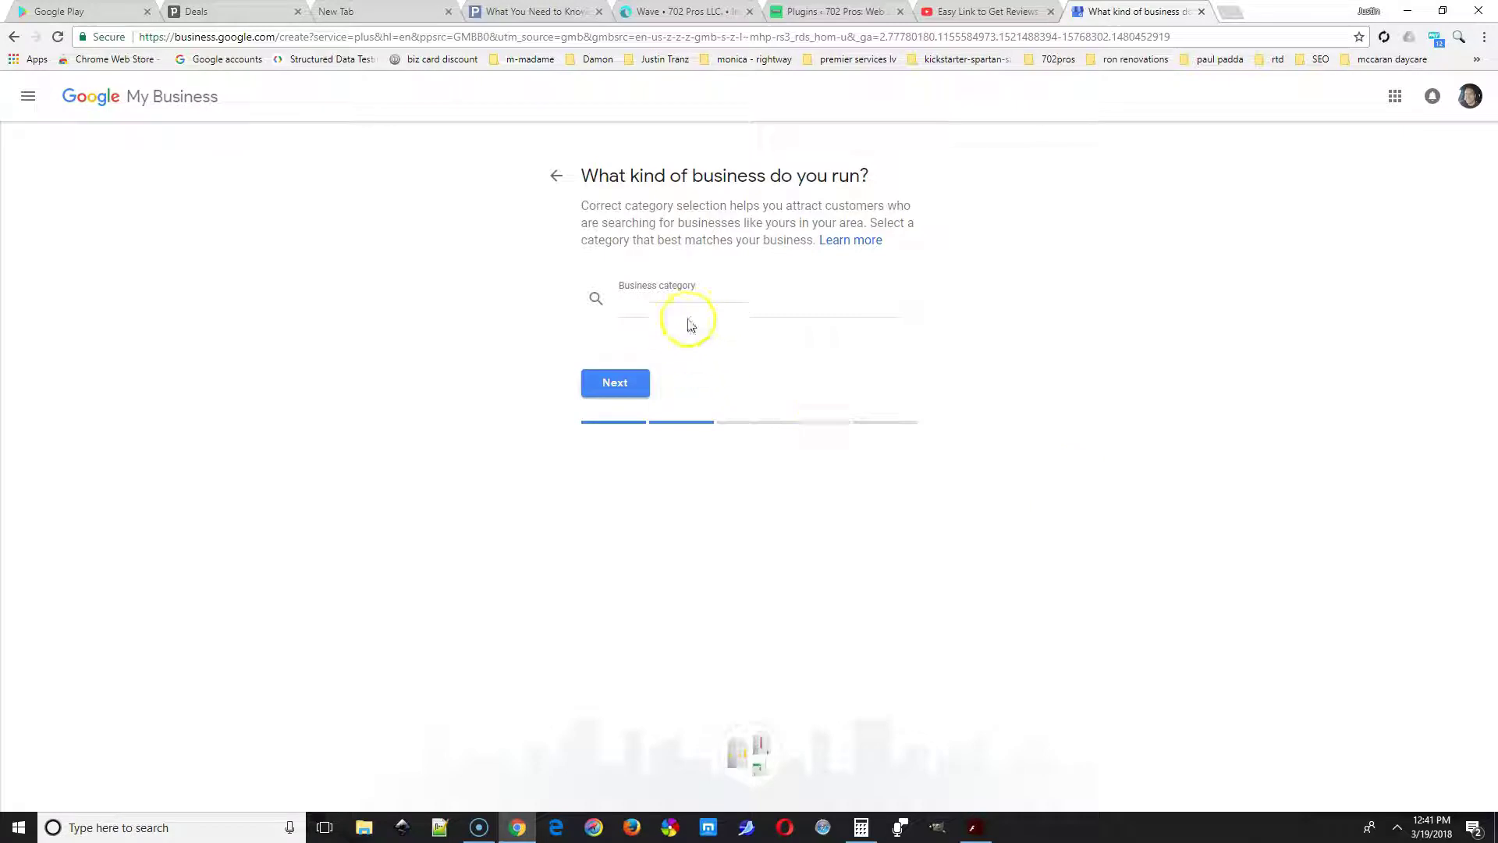
Choose Web Hosting Company as the business category.
{"action": "left_click", "coordinate": [691, 308]}
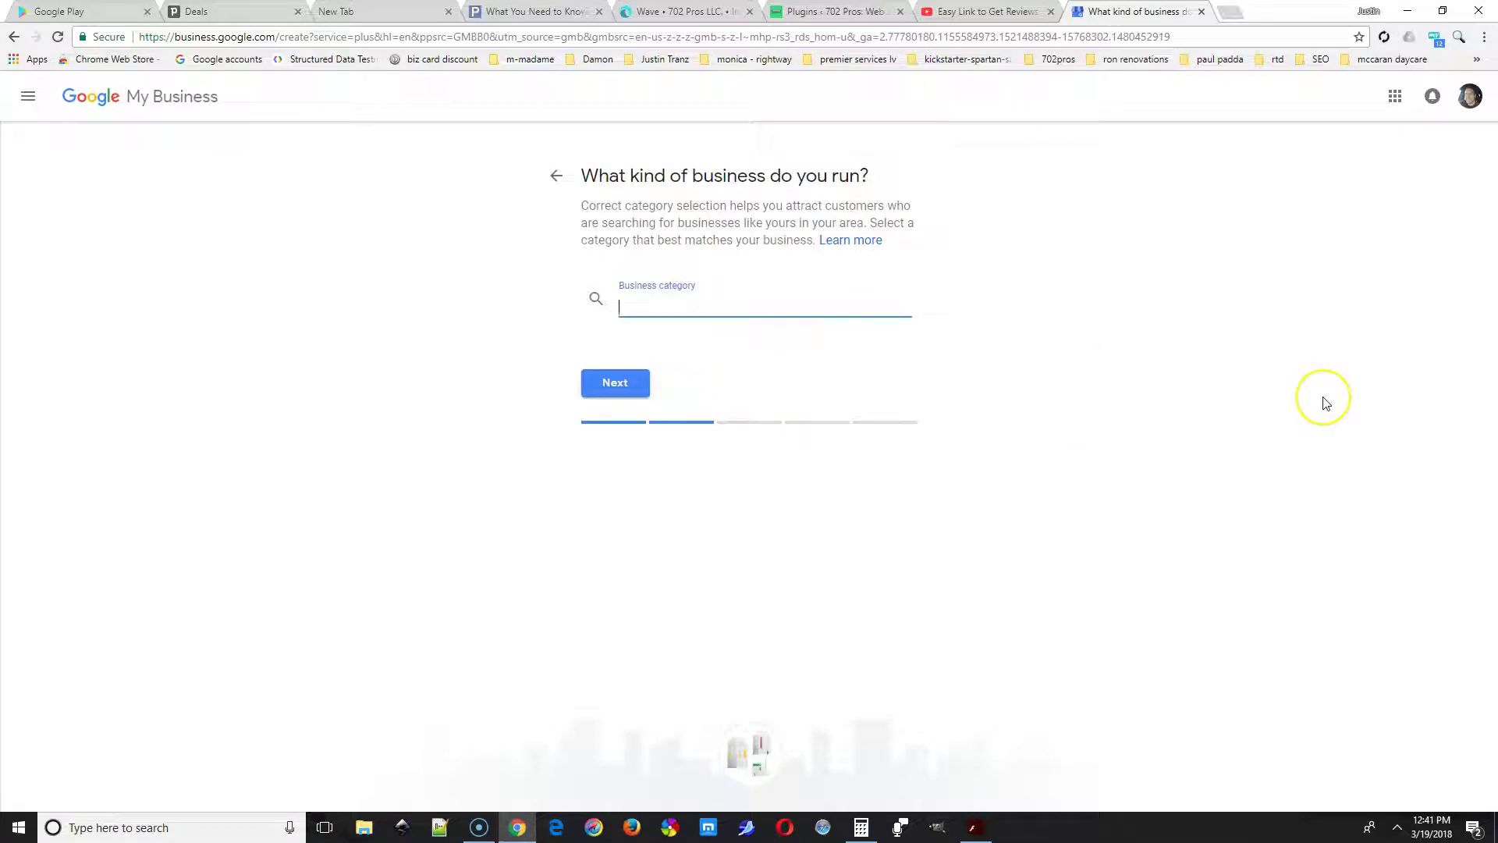
{"action": "type", "text": "web des"}
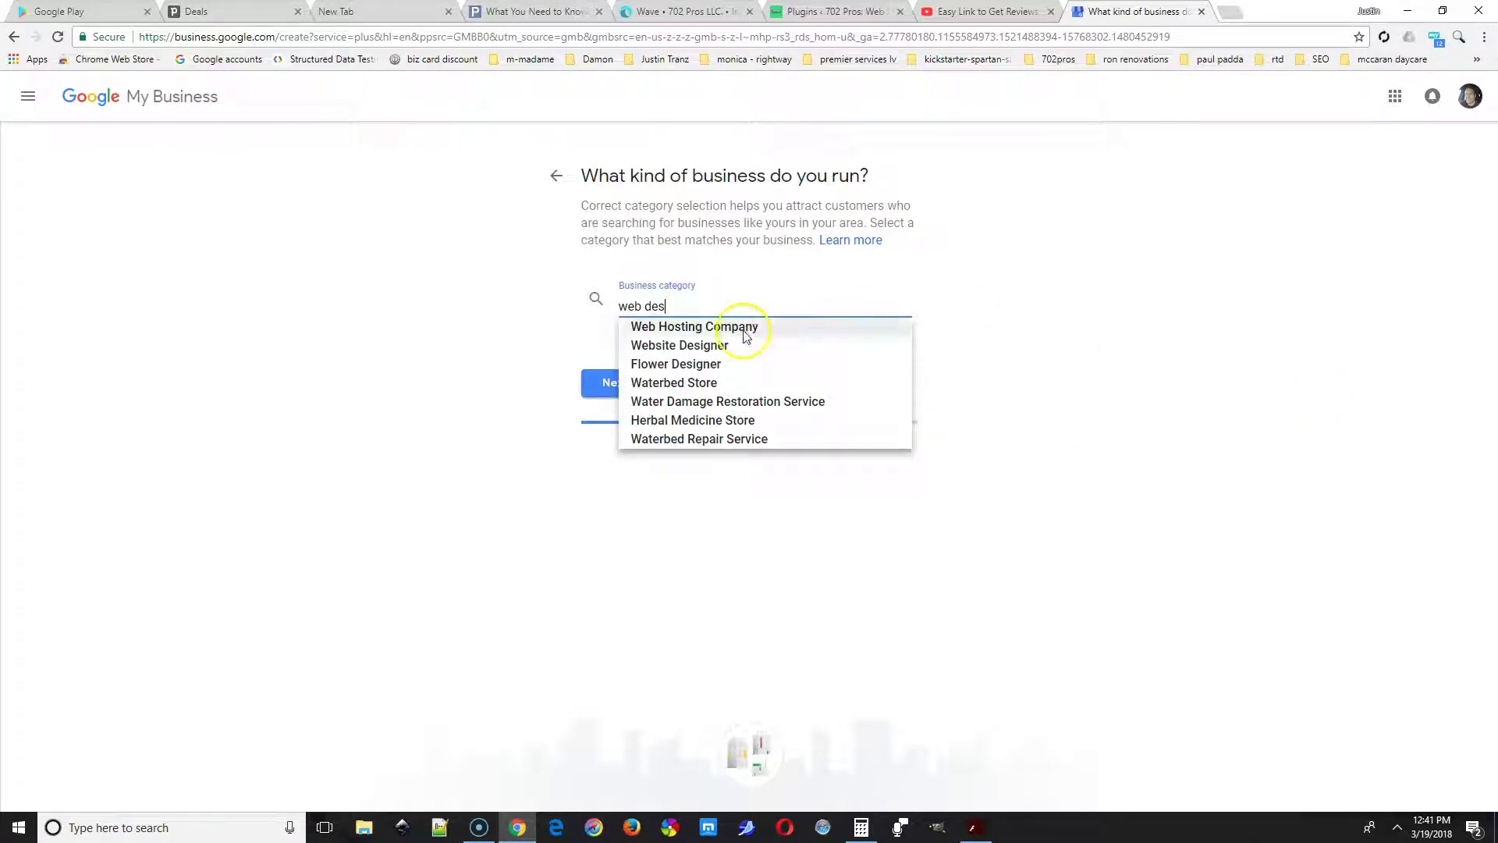
{"action": "left_click", "coordinate": [745, 329]}
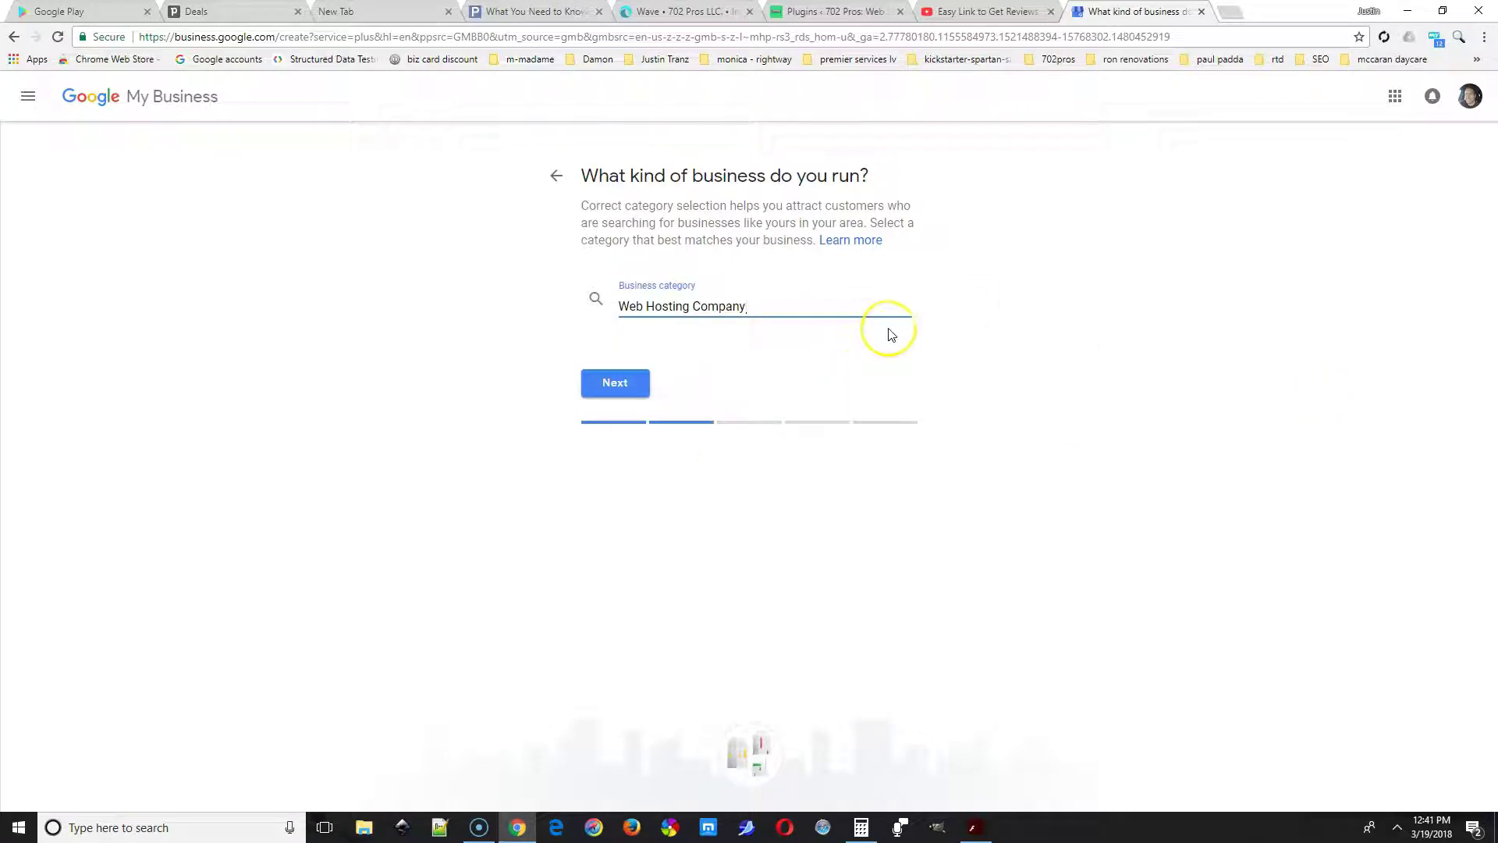
{"action": "left_click", "coordinate": [621, 391]}
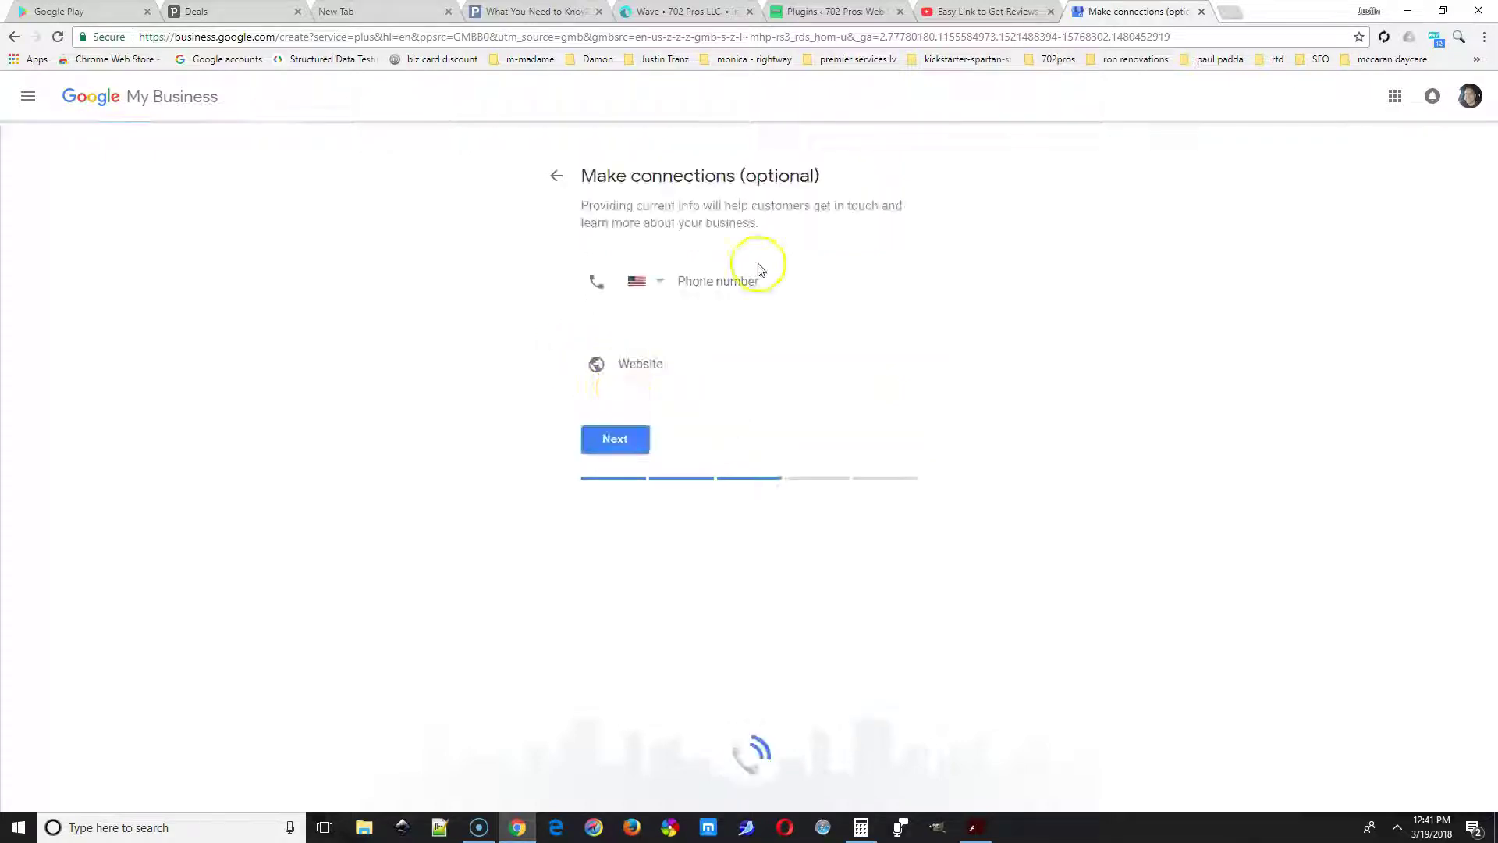
Enter the business phone number and website yourwebsite.com, then proceed to verification.
{"action": "left_click", "coordinate": [748, 291]}
{"action": "type", "text": "7025555555"}
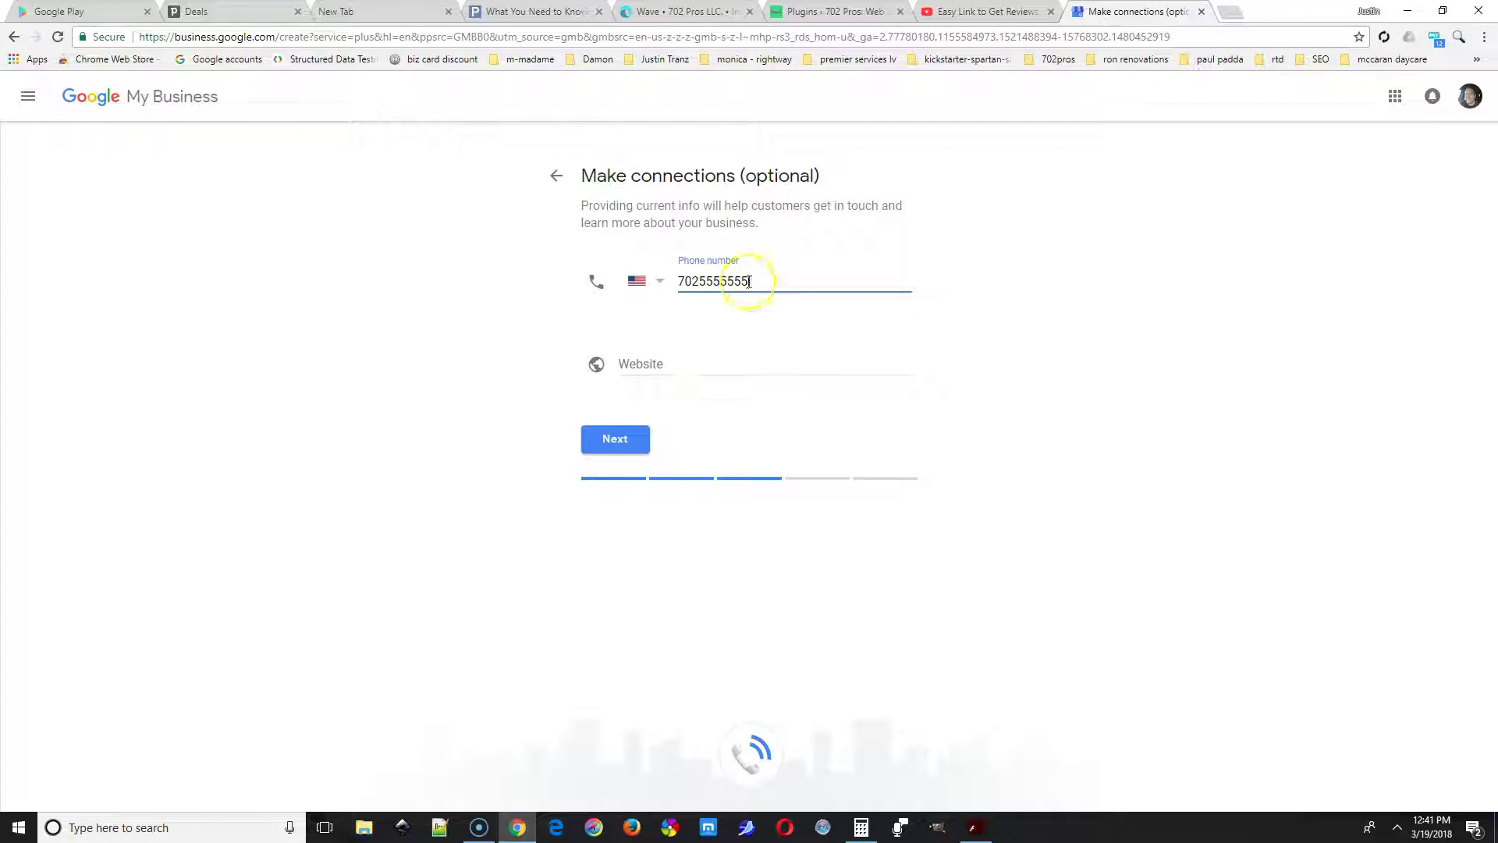
{"action": "key", "text": "Tab"}
{"action": "type", "text": "yourwebsite.com"}
{"action": "left_click", "coordinate": [635, 441]}
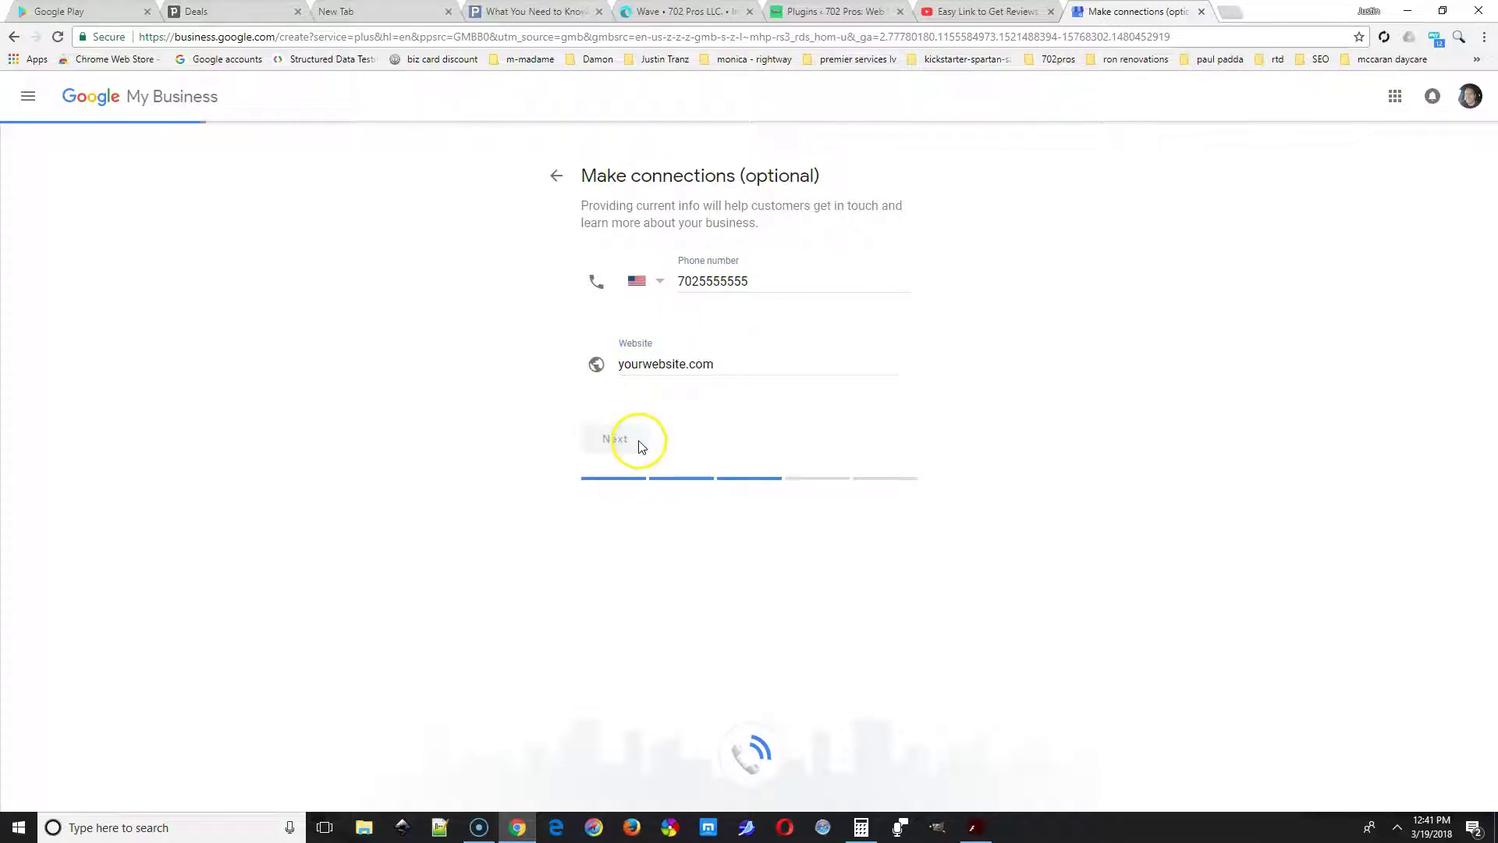
{"action": "double_click", "coordinate": [614, 447]}
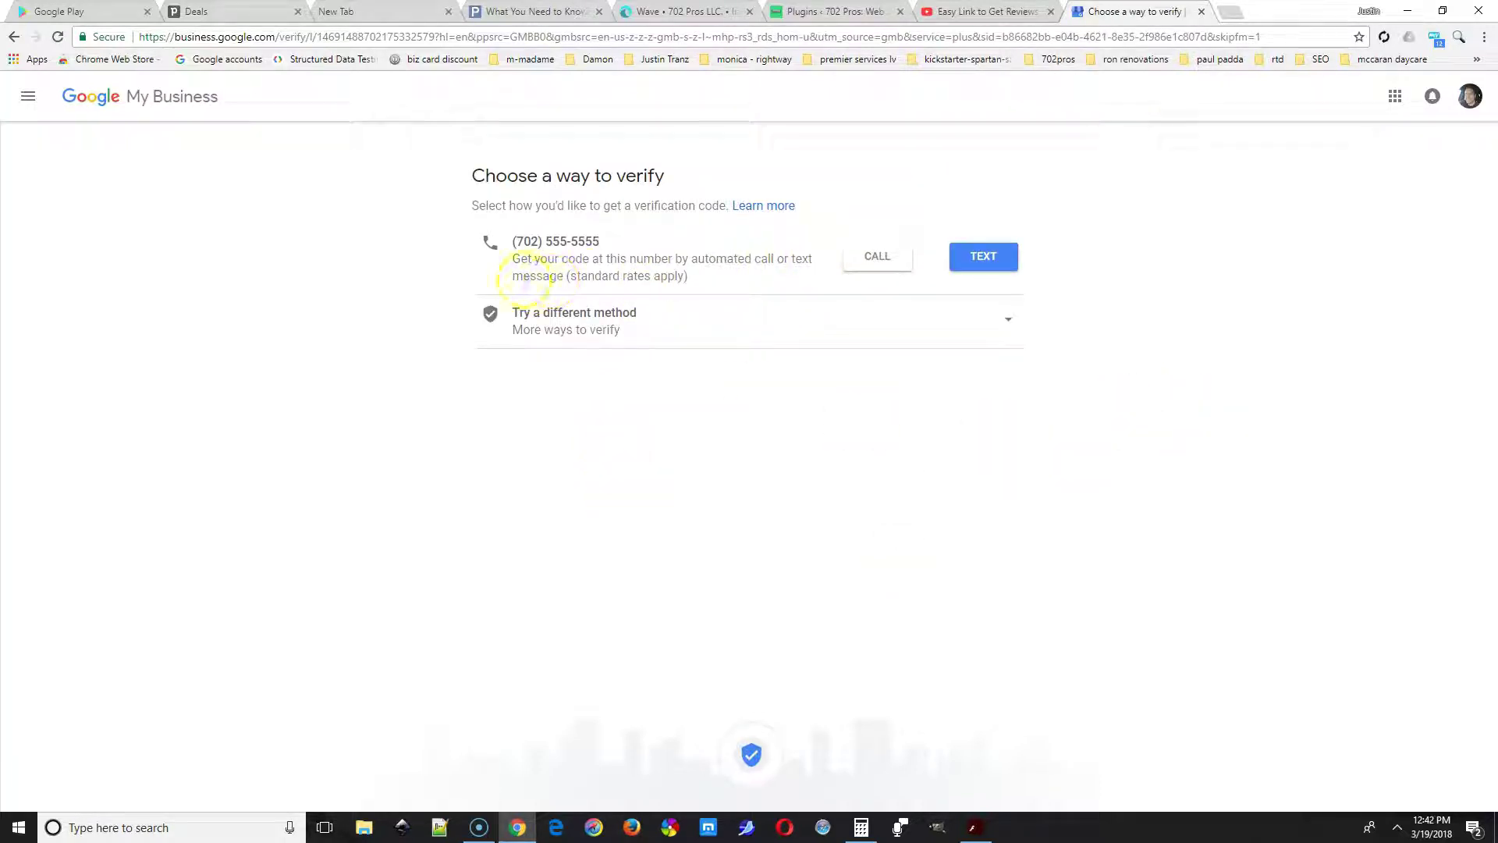
Request a verification postcard by mail, entering the contact name.
{"action": "left_click", "coordinate": [705, 338]}
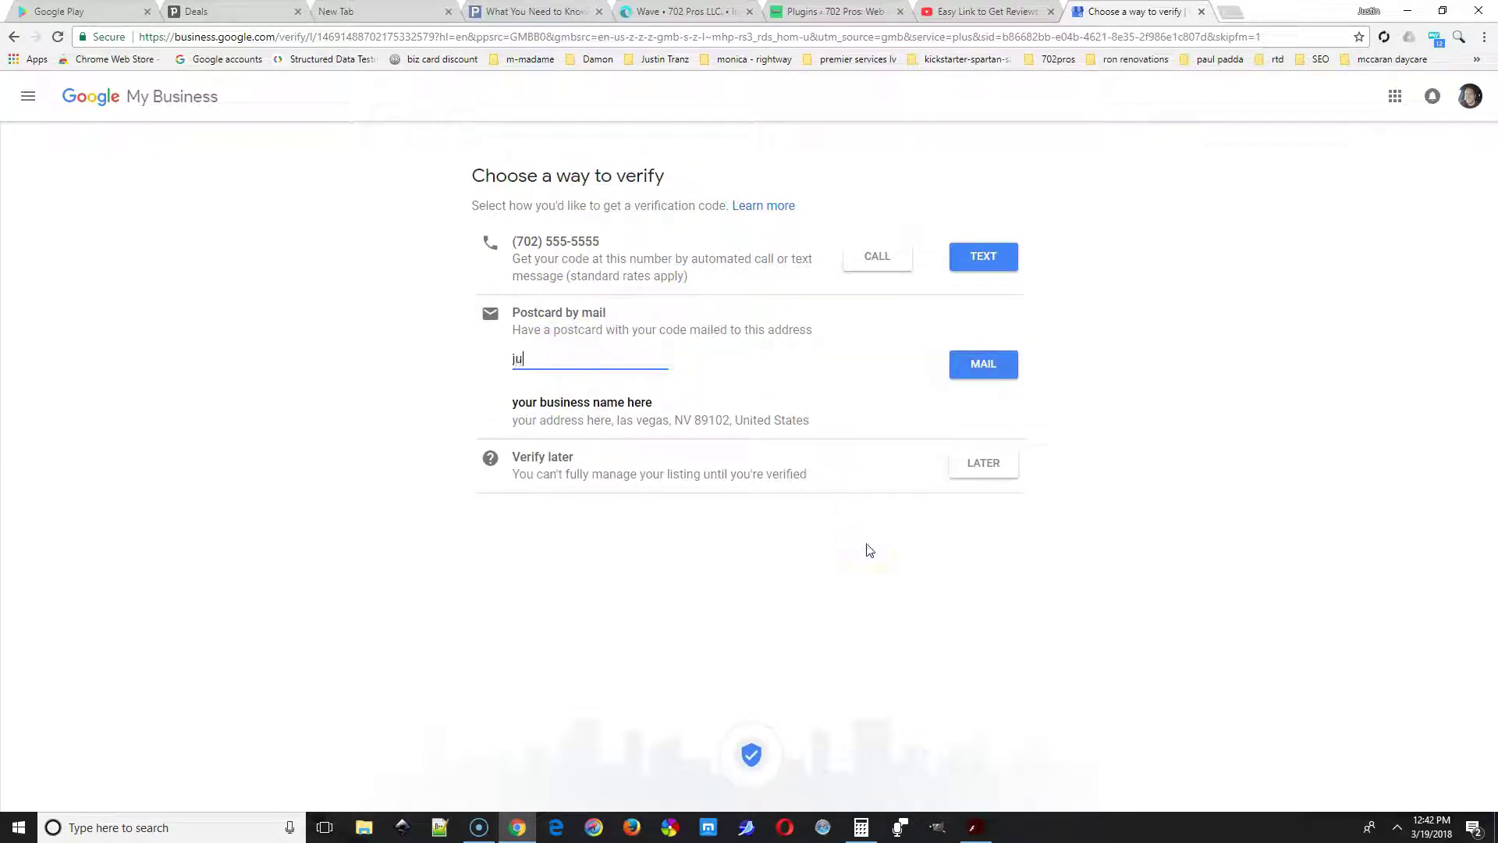
{"action": "type", "text": "your name here"}
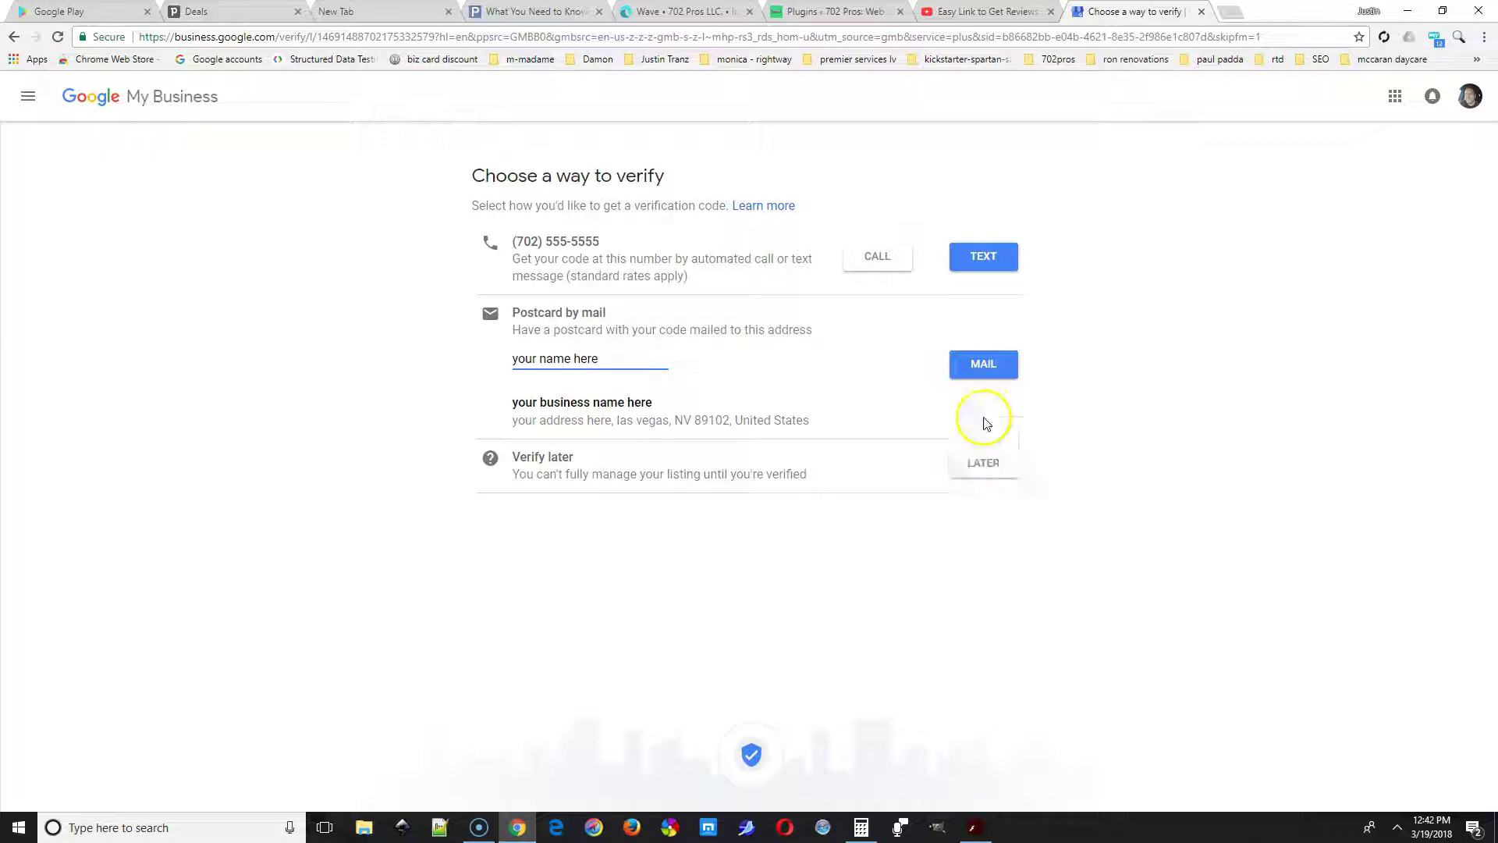
{"action": "left_click", "coordinate": [984, 366]}
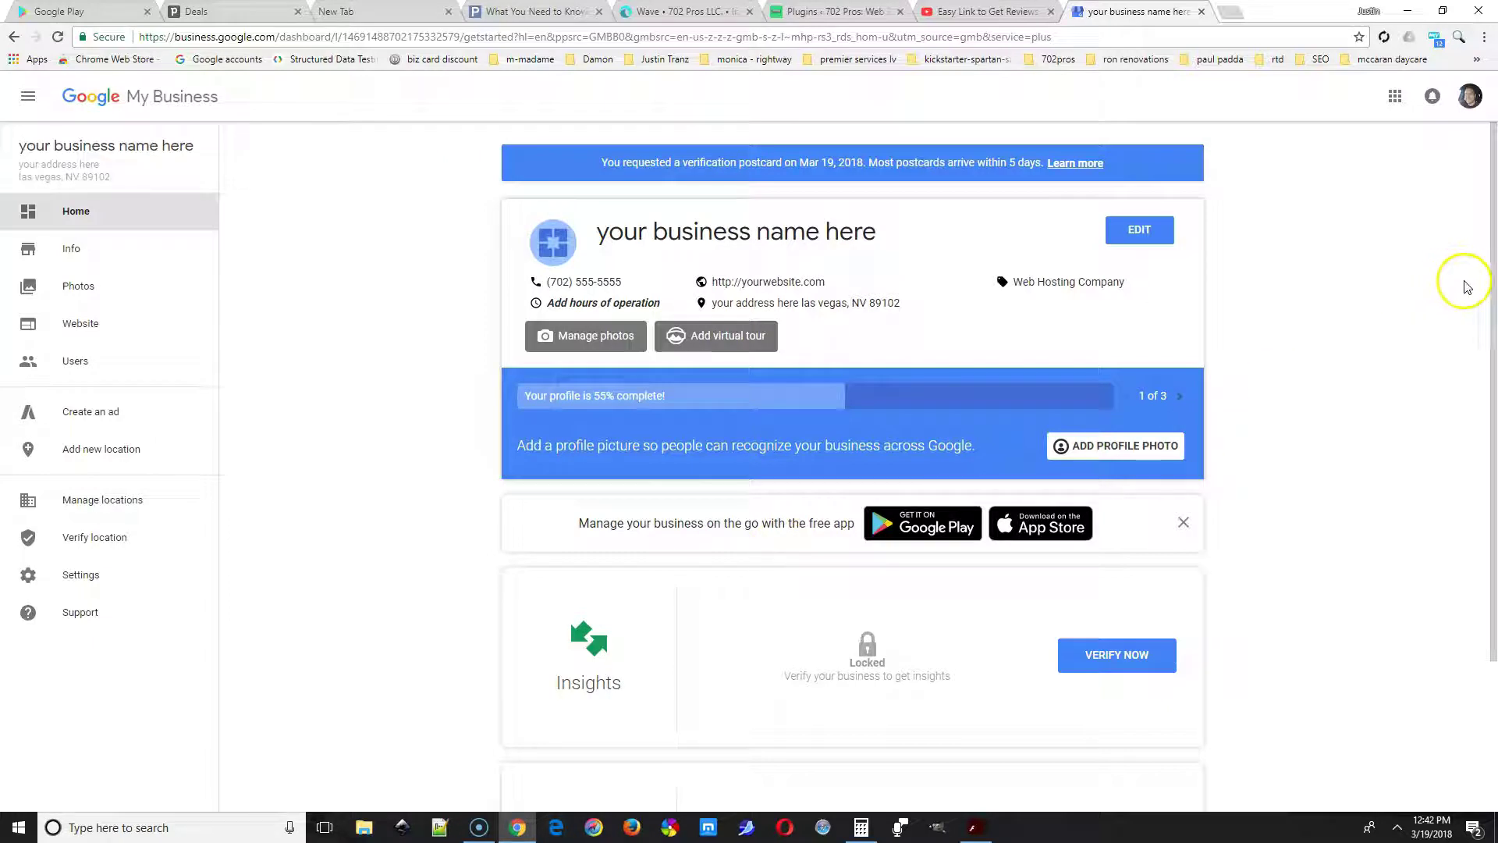
Go from the Home dashboard to the listing's Photos page via the profile photo icon.
{"action": "scroll", "coordinate": [1456, 348], "scroll_direction": "down", "scroll_amount": 3}
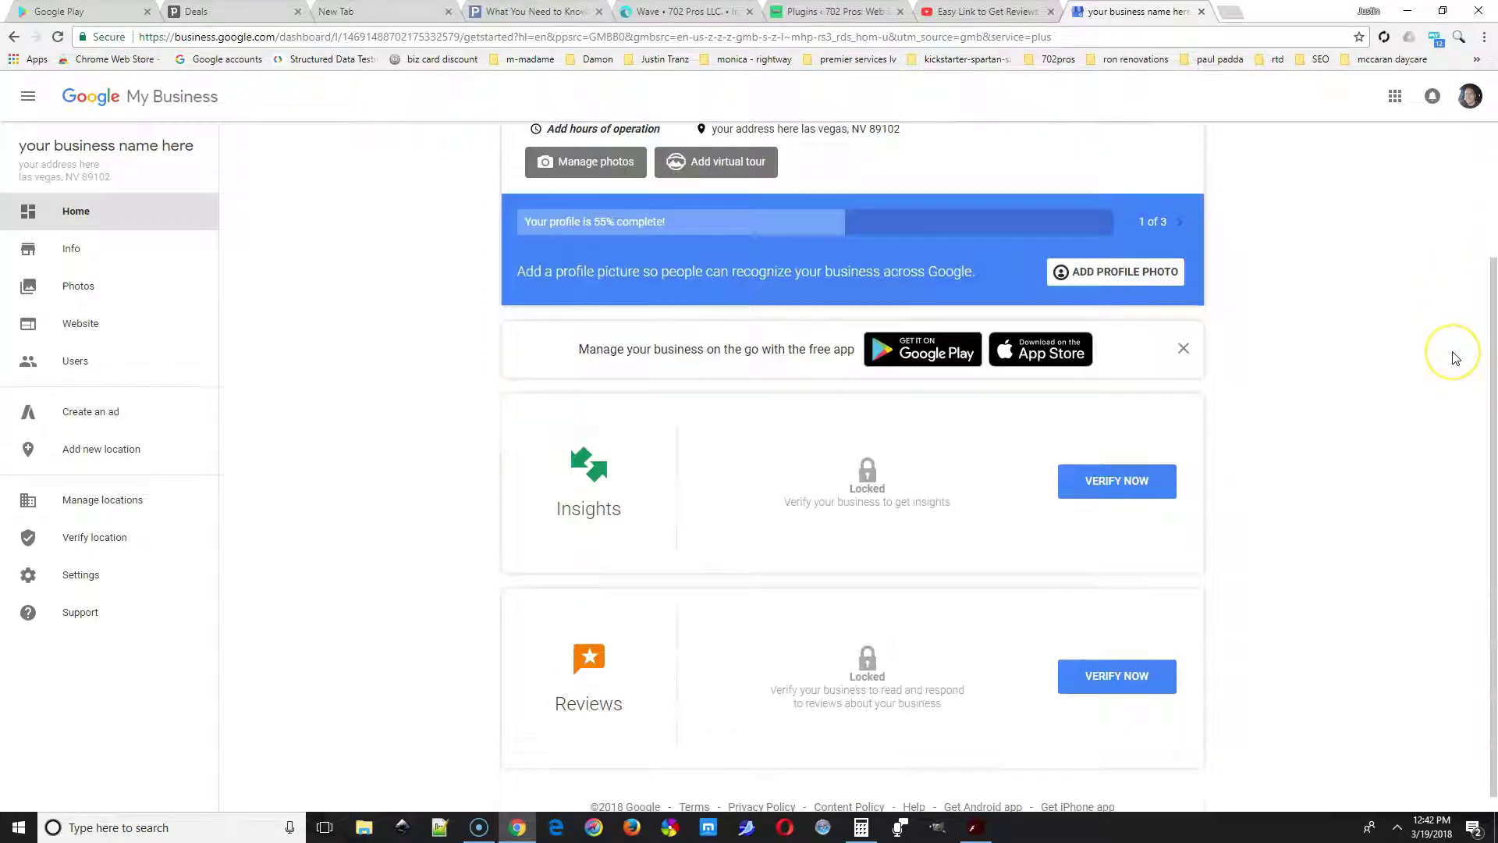
{"action": "scroll", "coordinate": [1456, 358], "scroll_direction": "up", "scroll_amount": 3}
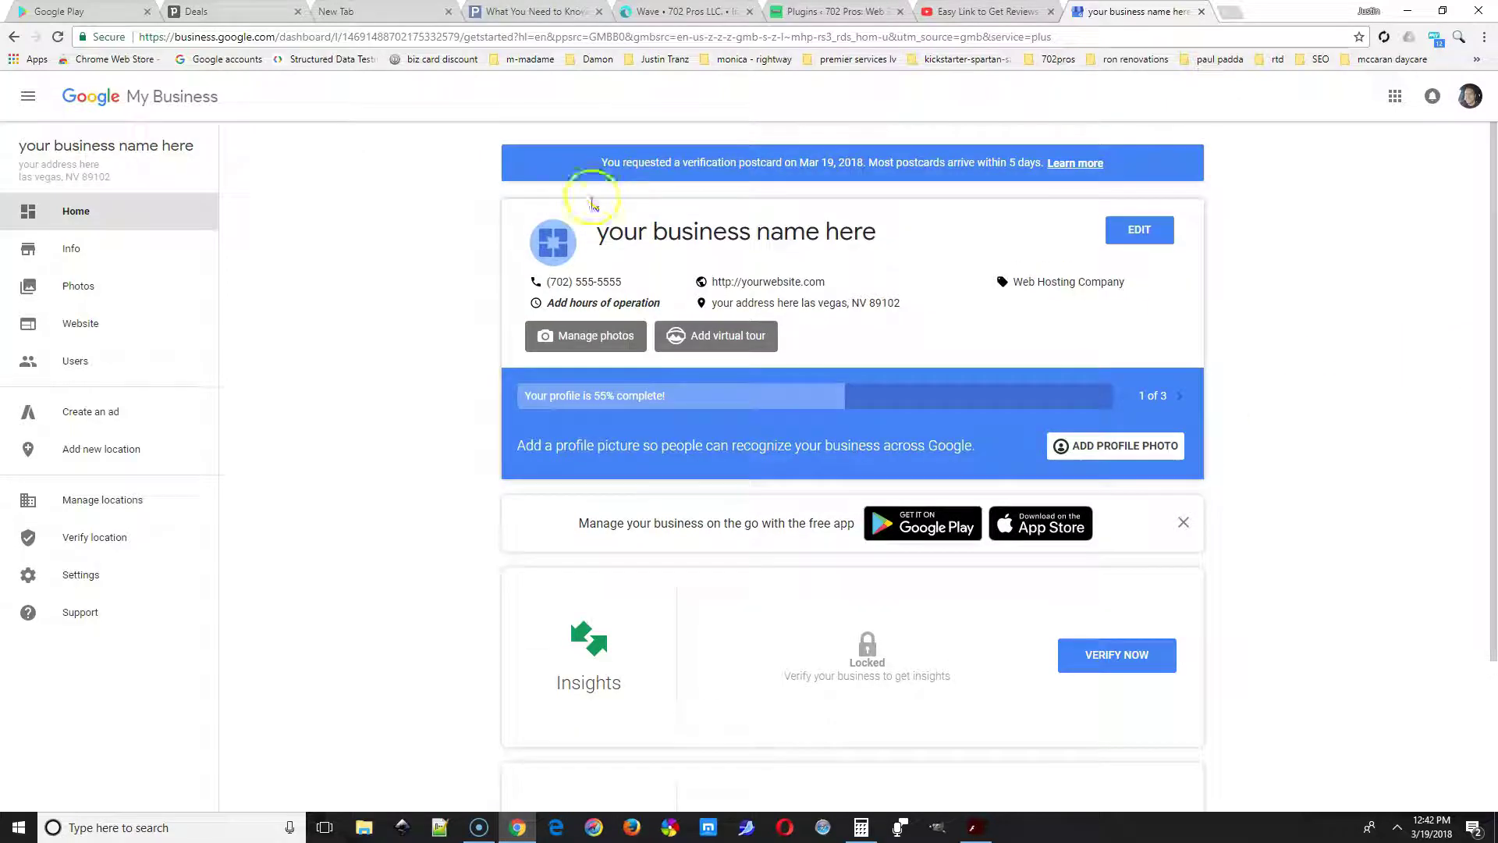
{"action": "left_click", "coordinate": [552, 248]}
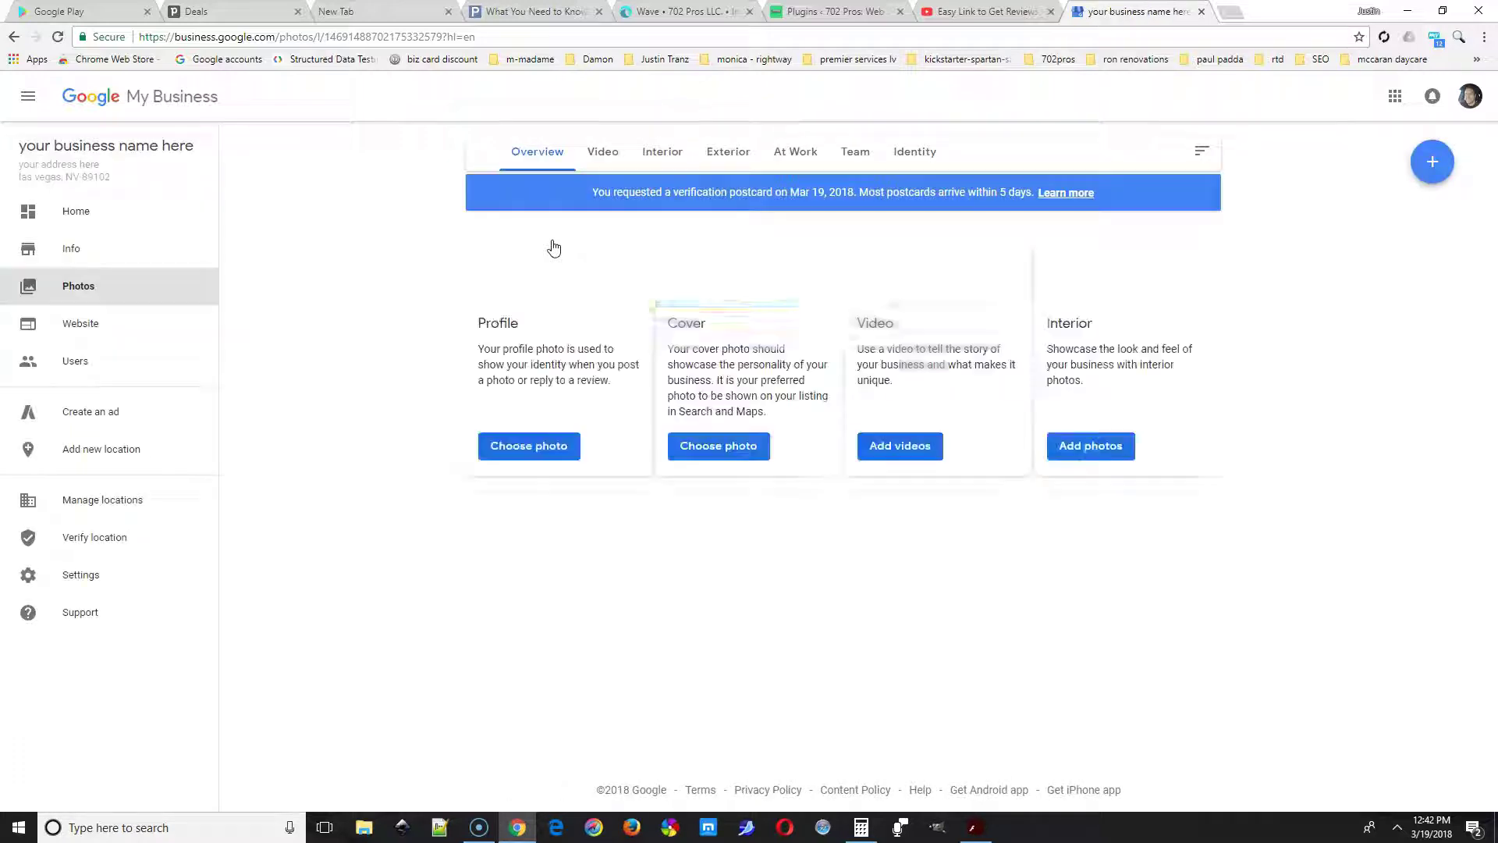
Upload instagram-logo-2017.png from the 702pros folder as the profile photo.
{"action": "left_click", "coordinate": [568, 220]}
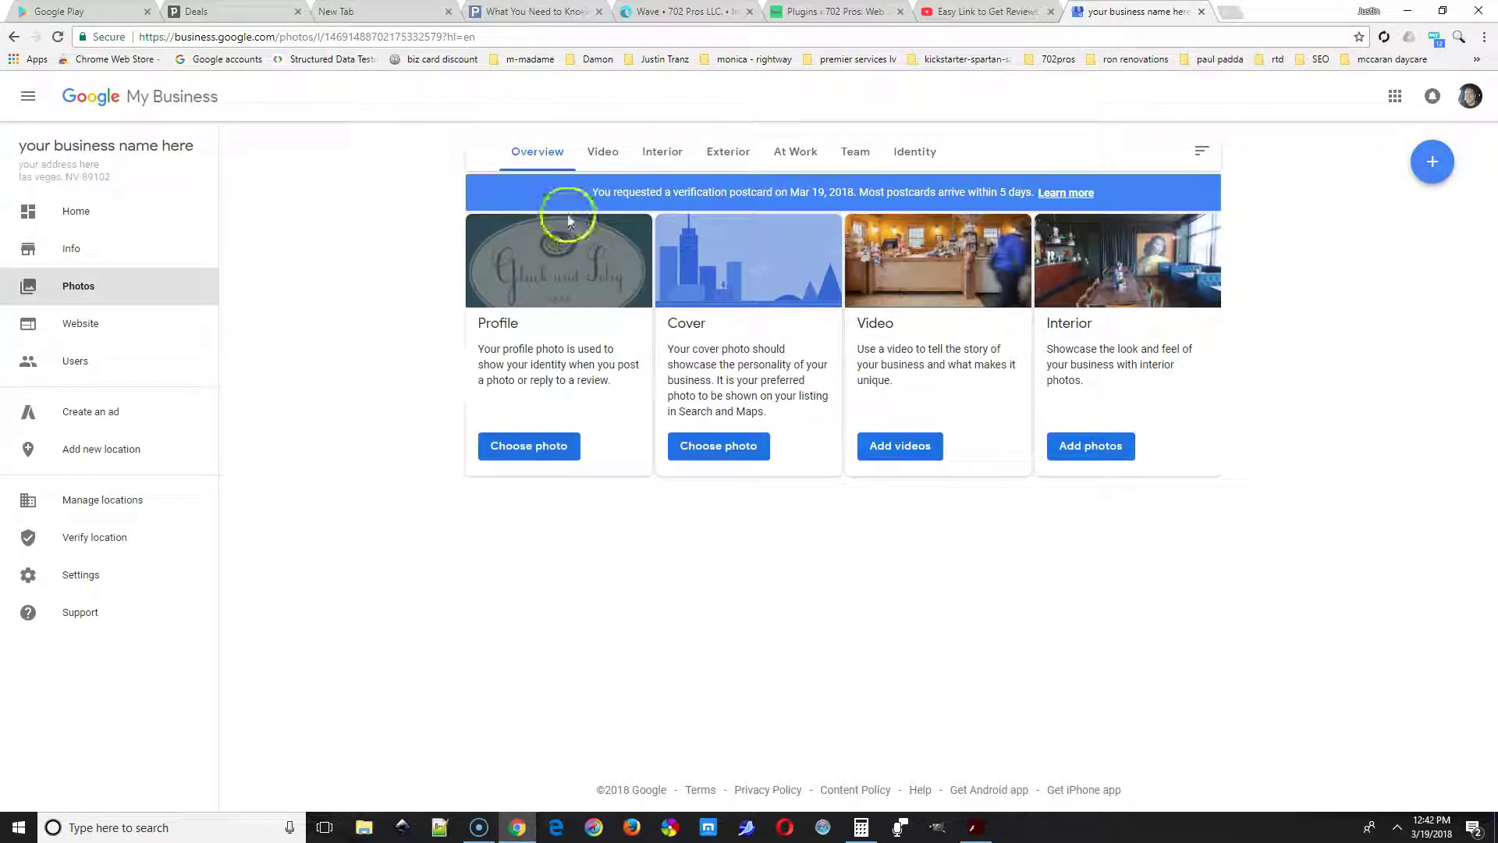
{"action": "left_click", "coordinate": [542, 447]}
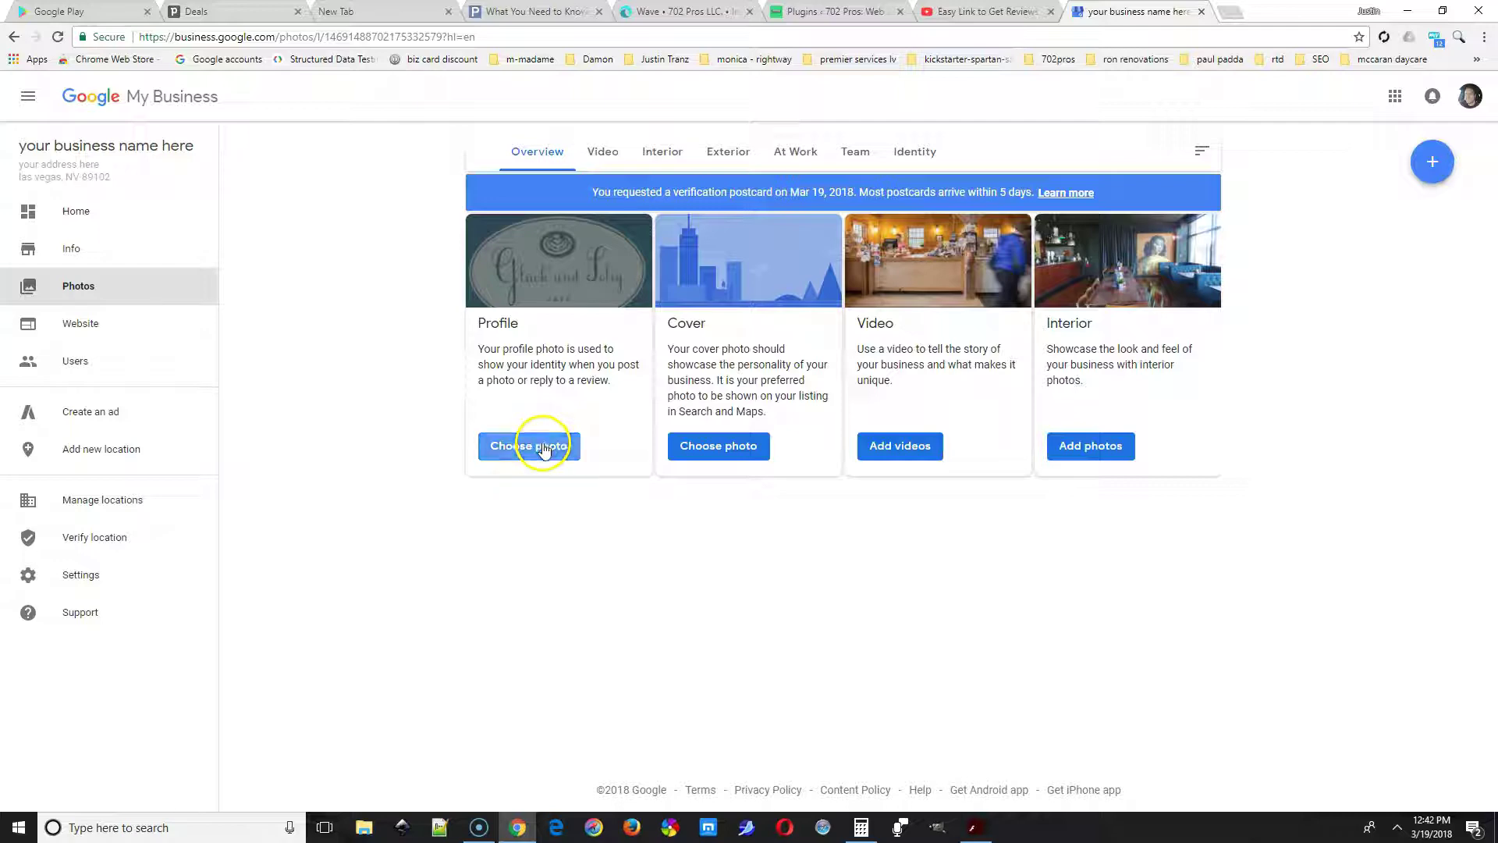
{"action": "left_click", "coordinate": [770, 508]}
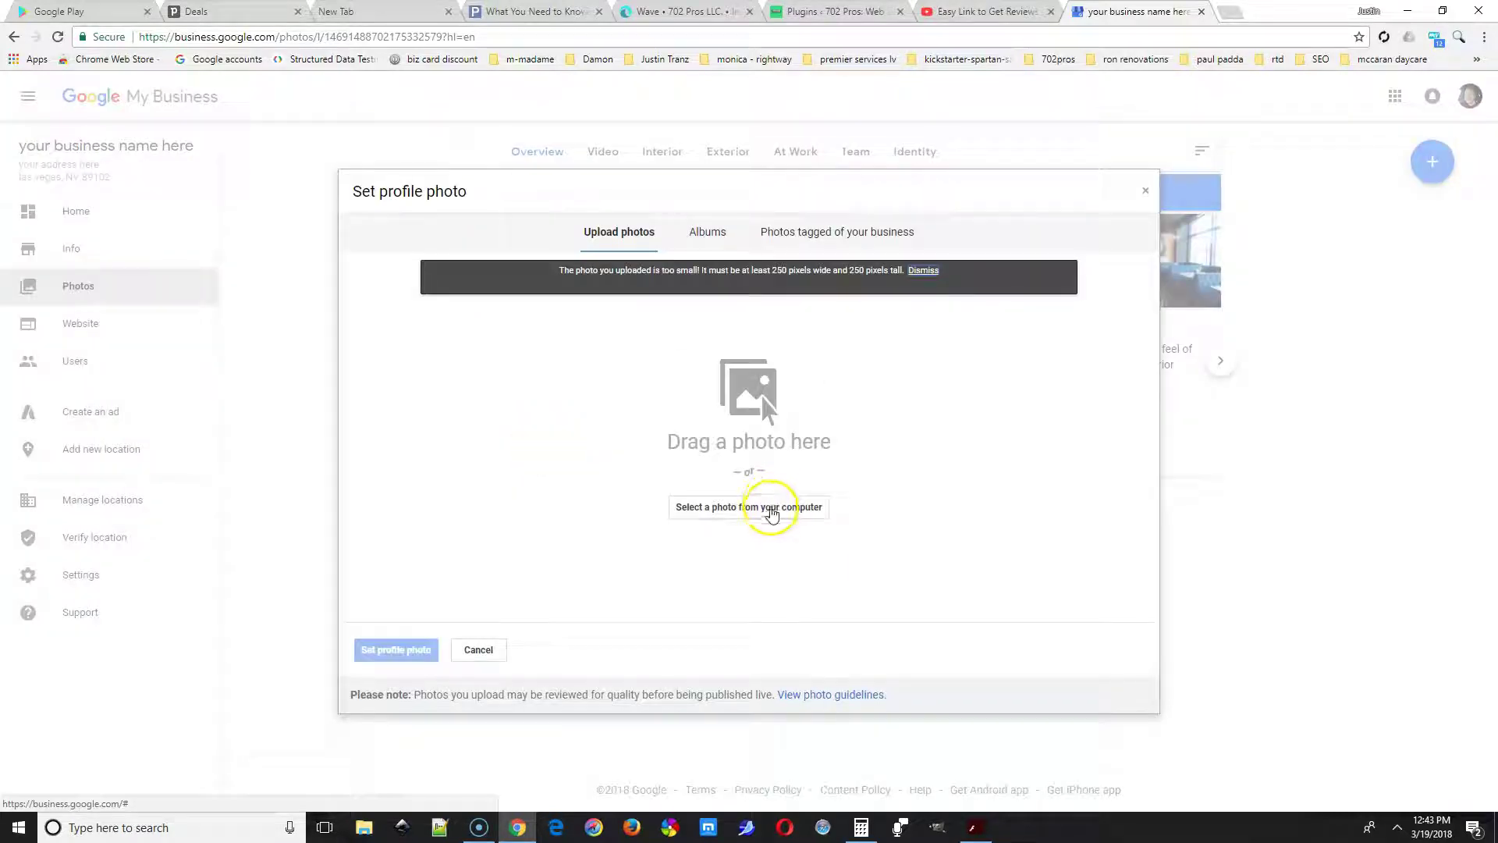
{"action": "scroll", "coordinate": [903, 498], "scroll_direction": "up", "scroll_amount": 5}
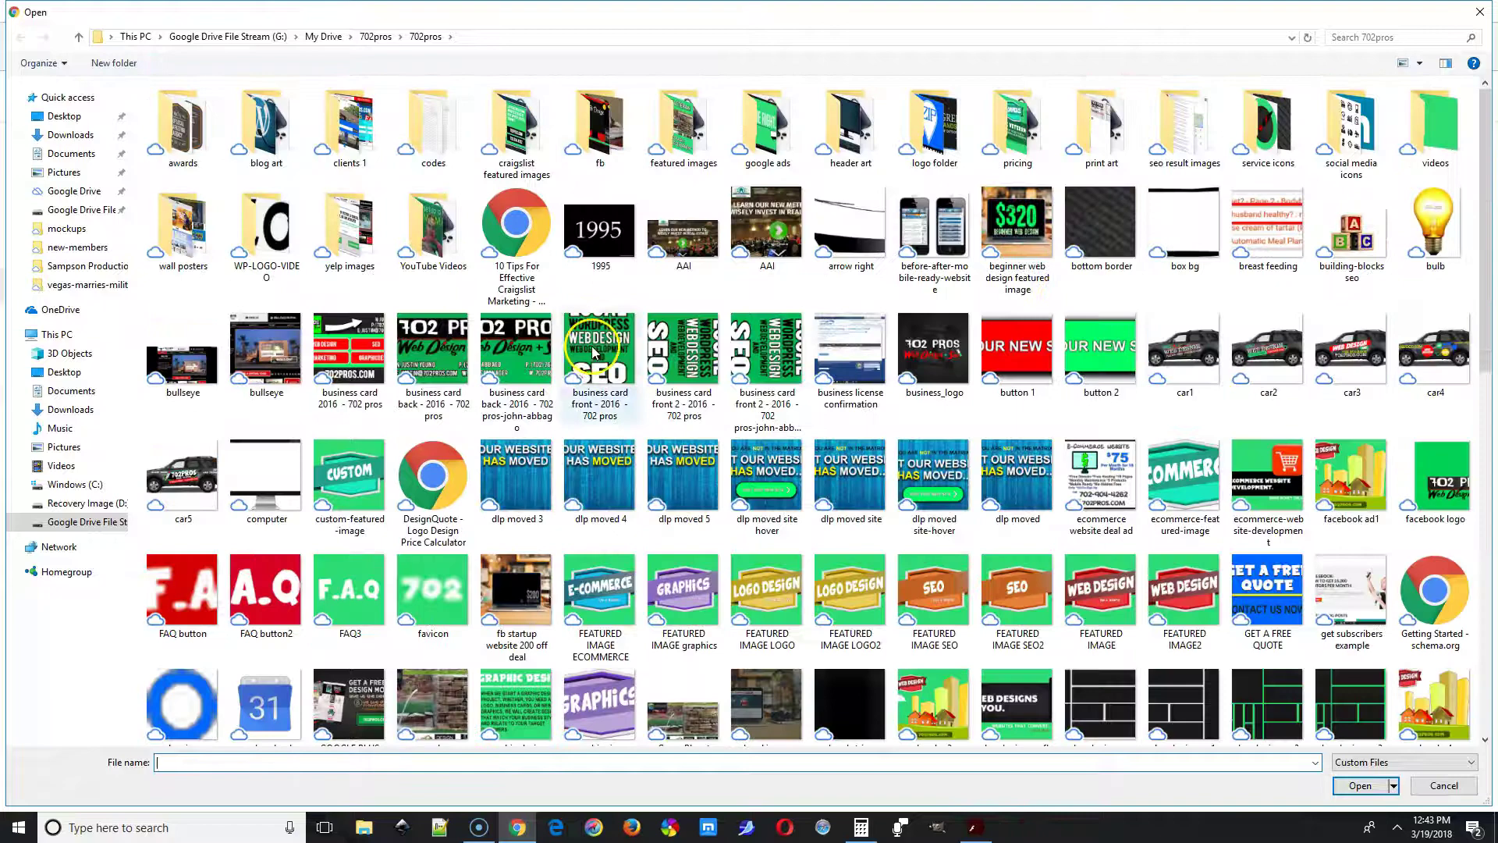
{"action": "scroll", "coordinate": [944, 472], "scroll_direction": "down", "scroll_amount": 5}
{"action": "scroll", "coordinate": [368, 399], "scroll_direction": "up", "scroll_amount": 15}
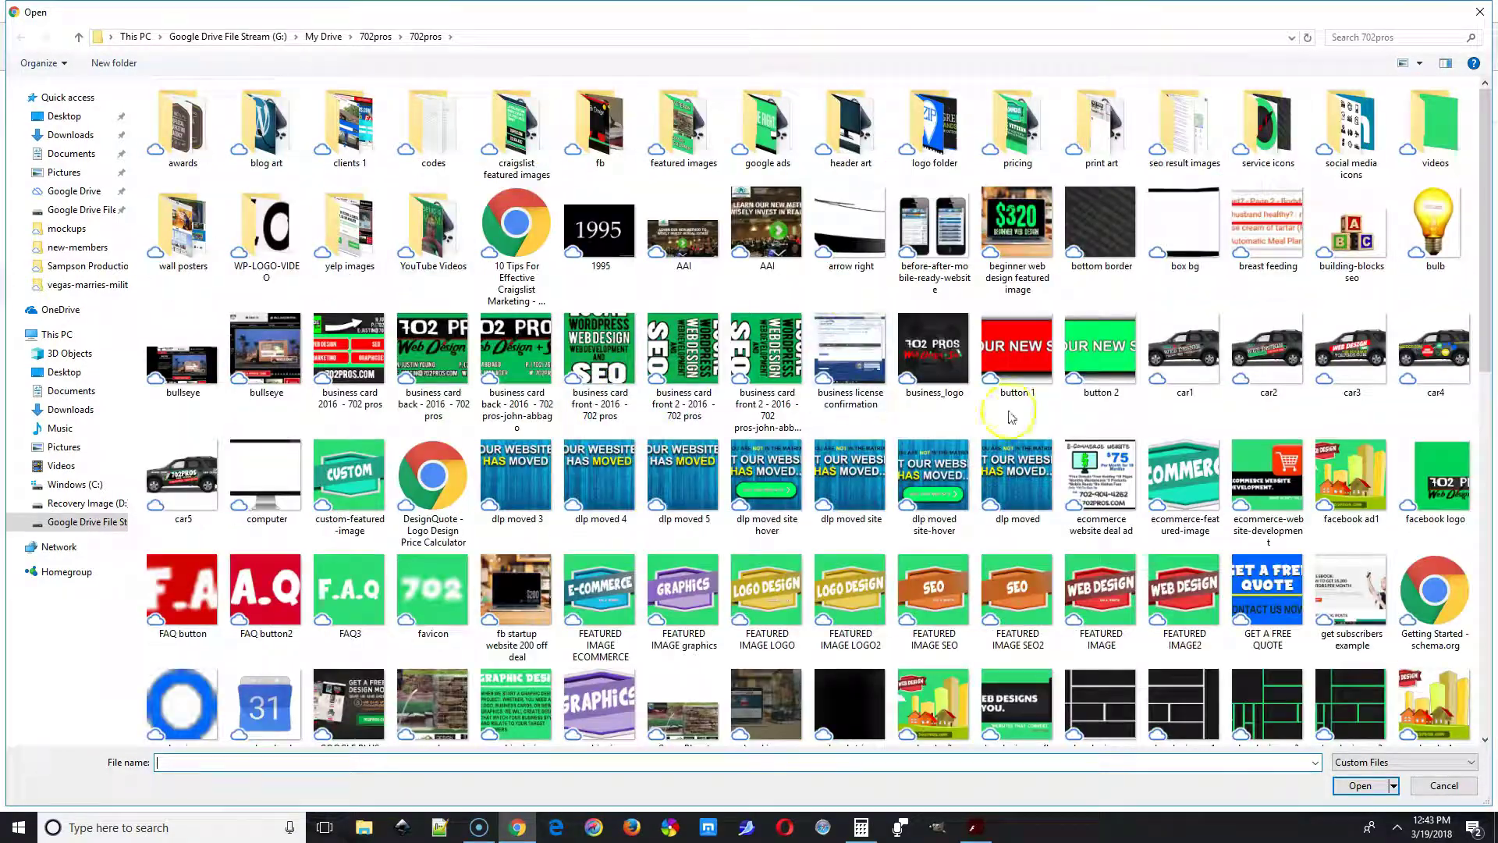
{"action": "left_click", "coordinate": [376, 37]}
{"action": "key", "text": "Return"}
{"action": "scroll", "coordinate": [1003, 464], "scroll_direction": "down", "scroll_amount": 15}
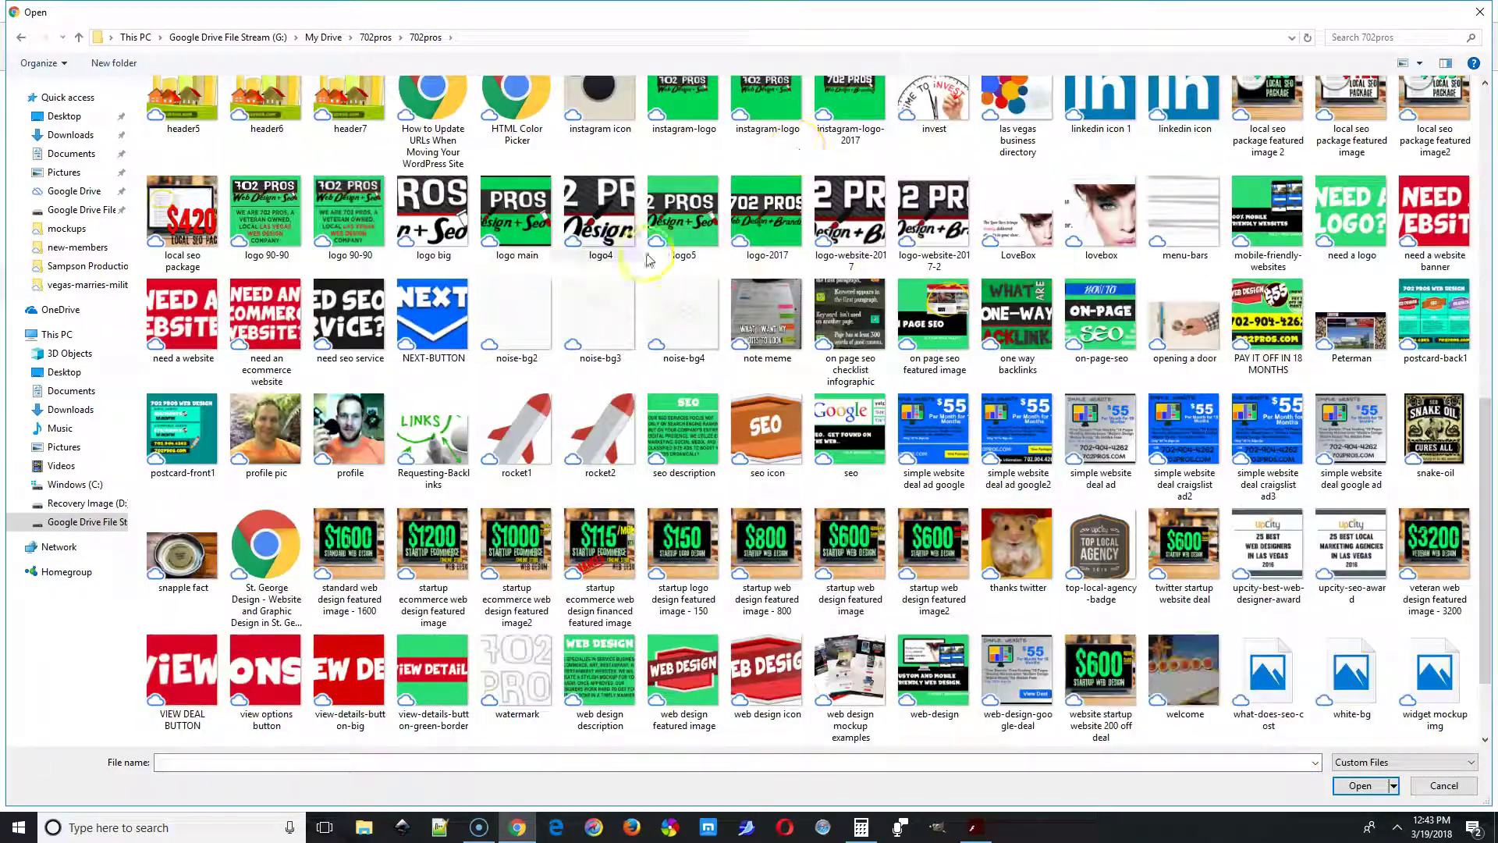
{"action": "double_click", "coordinate": [1018, 396]}
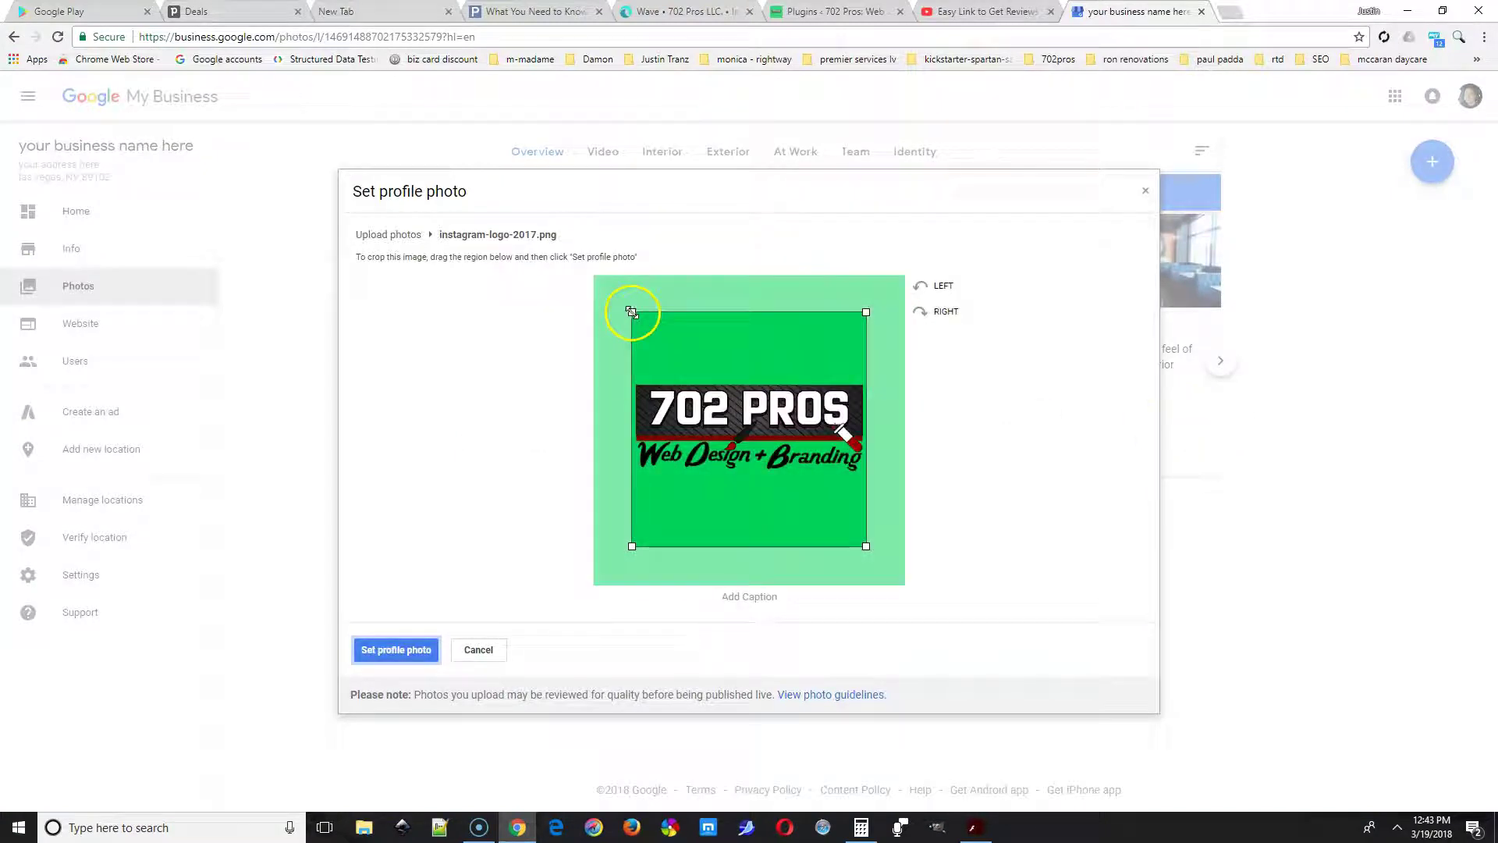
Expand the crop to cover the whole logo and save it as the profile photo.
{"action": "left_click_drag", "start_coordinate": [631, 312], "coordinate": [562, 265]}
{"action": "left_click_drag", "start_coordinate": [866, 545], "coordinate": [923, 622]}
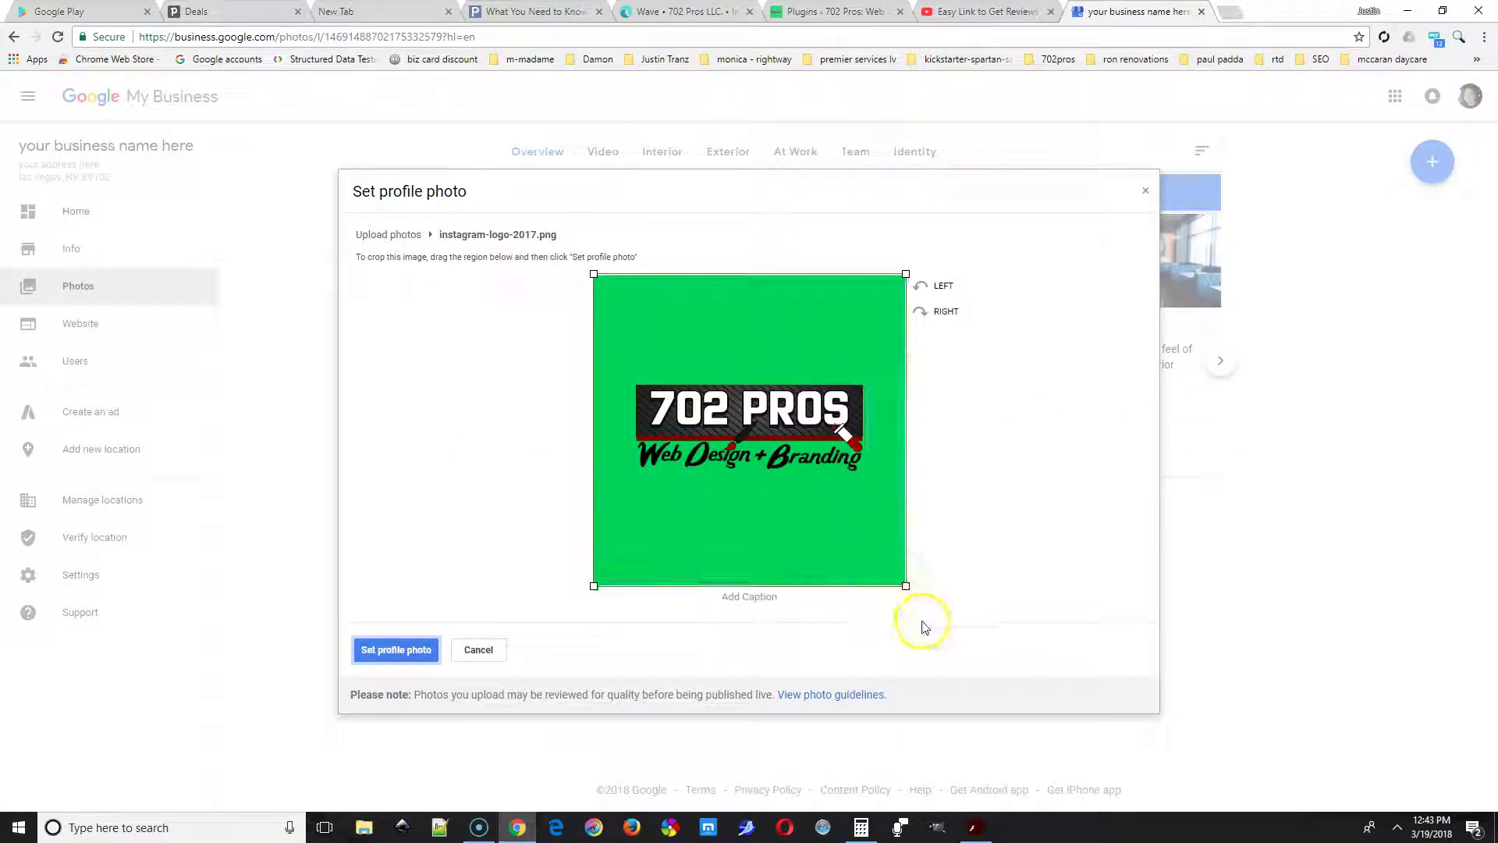
{"action": "left_click", "coordinate": [404, 654]}
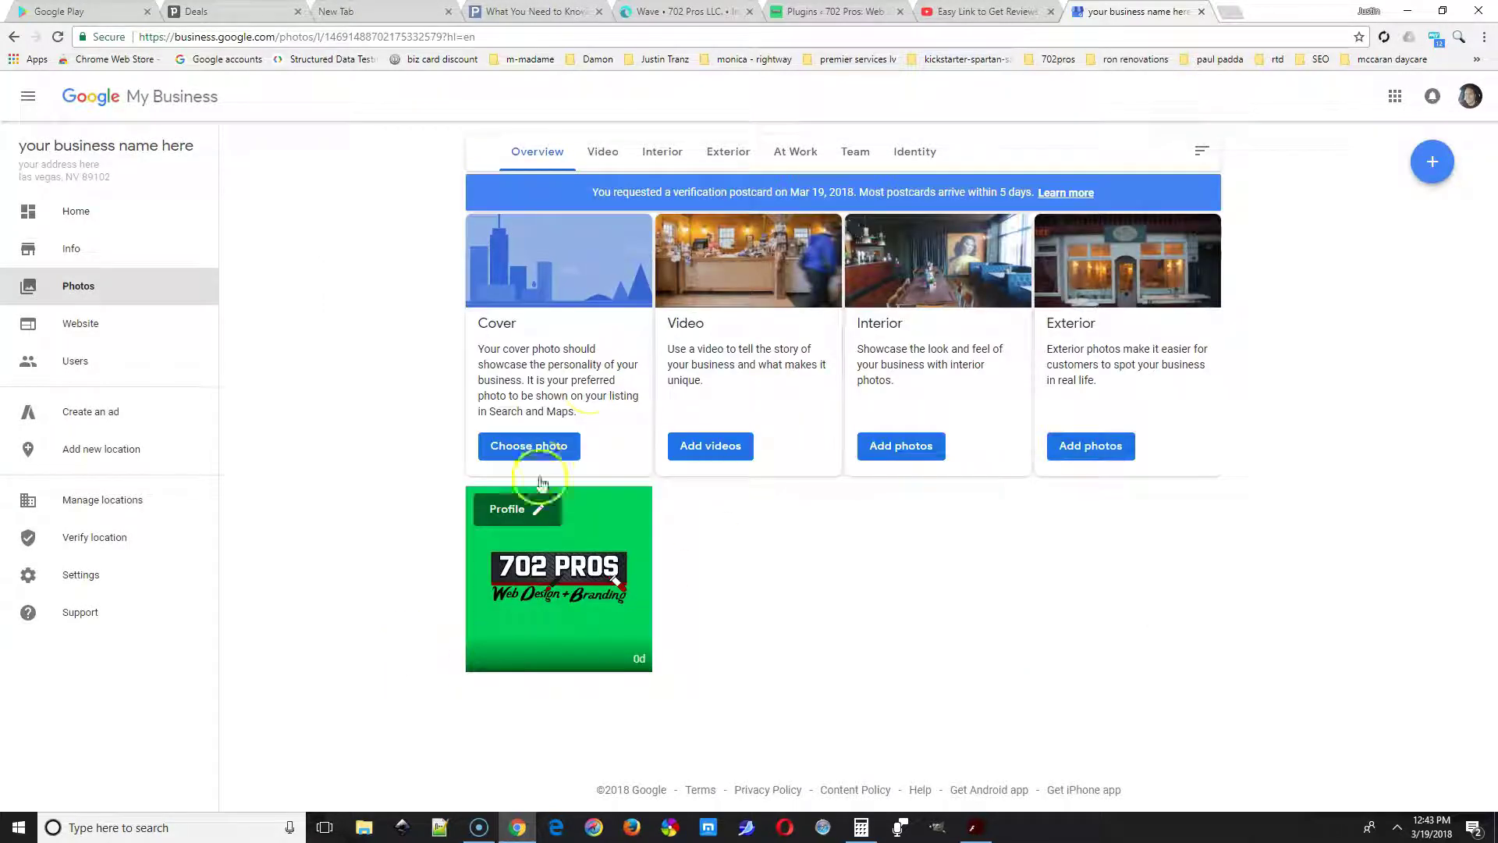
Upload the 'Our website has moved' image as the cover photo.
{"action": "left_click", "coordinate": [529, 446]}
{"action": "left_click", "coordinate": [752, 506]}
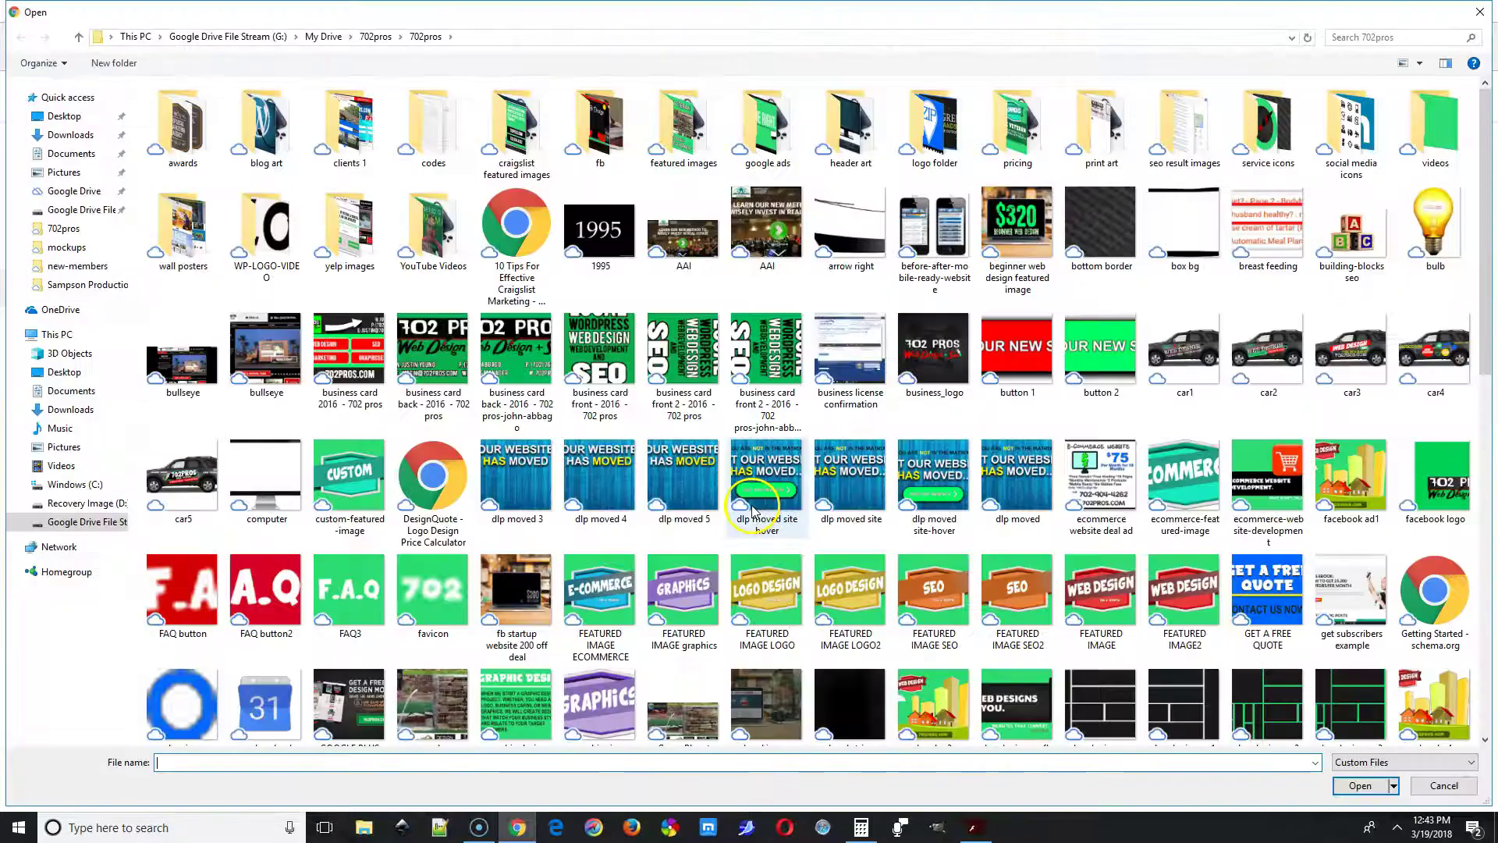
{"action": "scroll", "coordinate": [897, 628], "scroll_direction": "down", "scroll_amount": 5}
{"action": "double_click", "coordinate": [896, 630]}
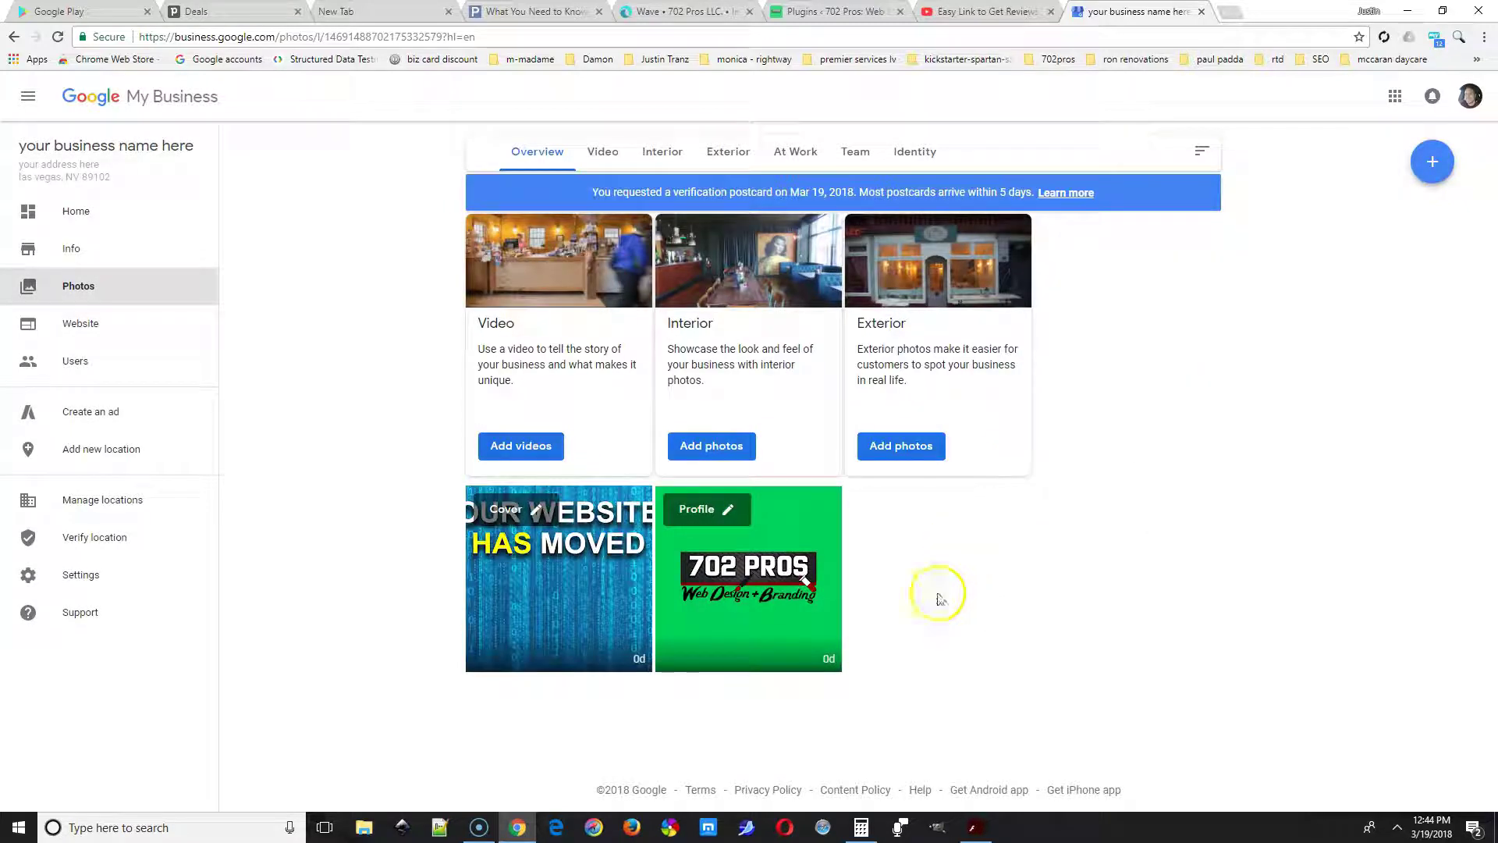
Upload the promo intro video from My Drive's LV Promos folder.
{"action": "left_click", "coordinate": [521, 446]}
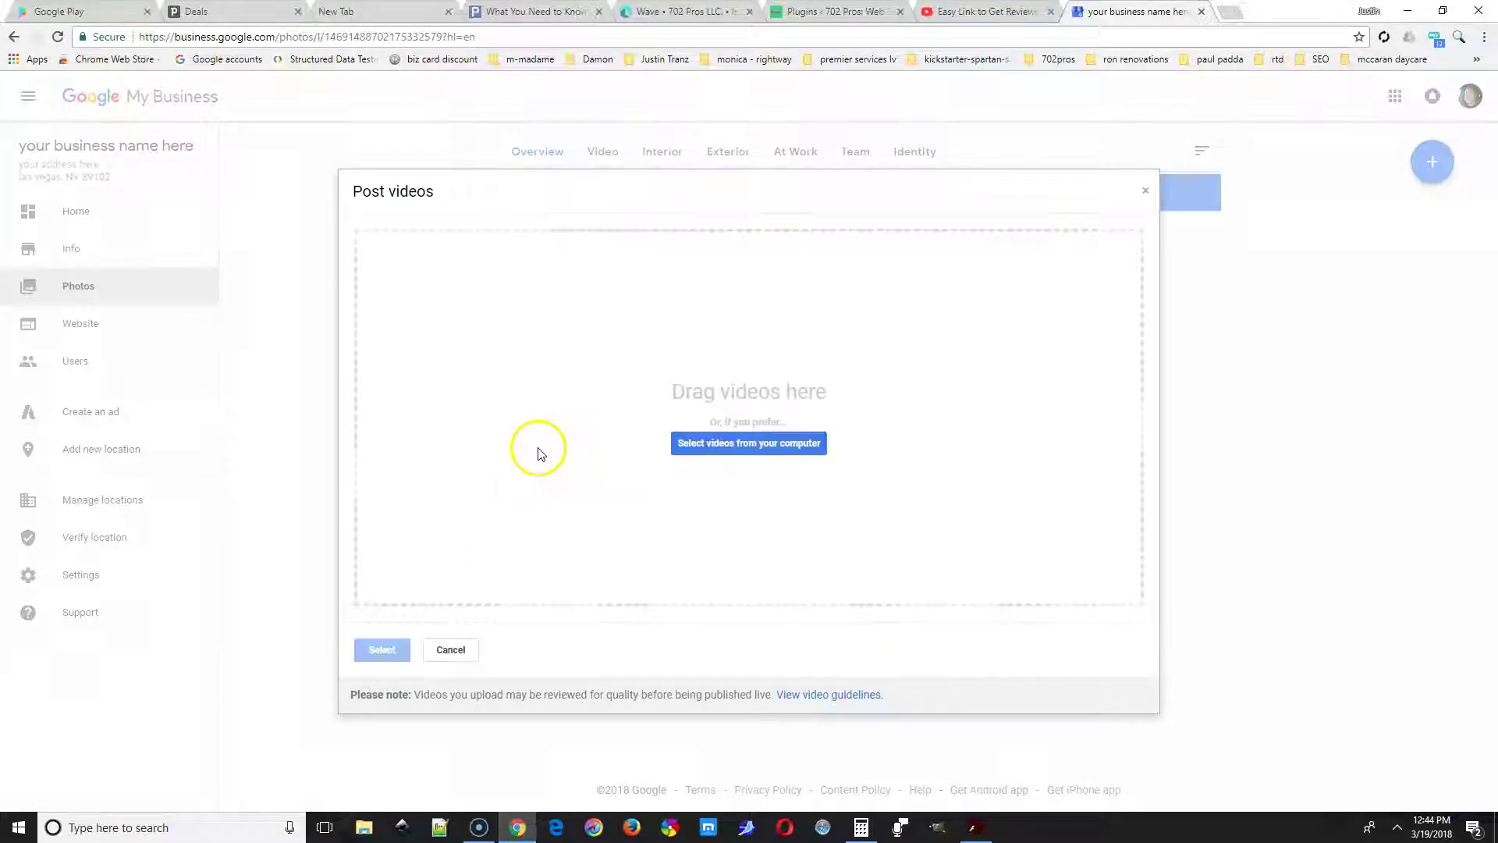
{"action": "left_click", "coordinate": [773, 443]}
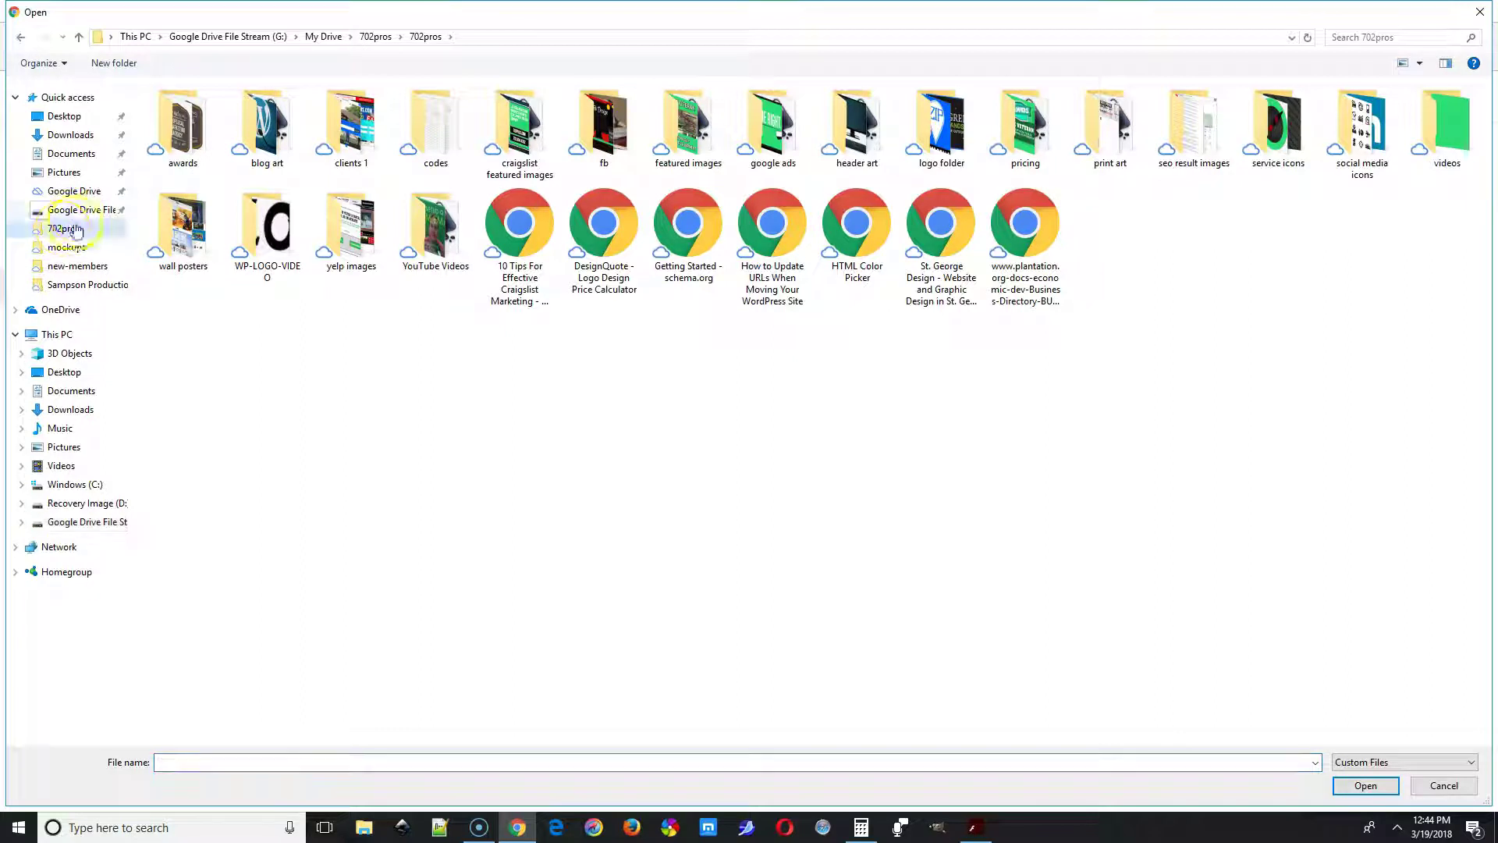
{"action": "left_click", "coordinate": [86, 212]}
{"action": "double_click", "coordinate": [187, 110]}
{"action": "double_click", "coordinate": [268, 375]}
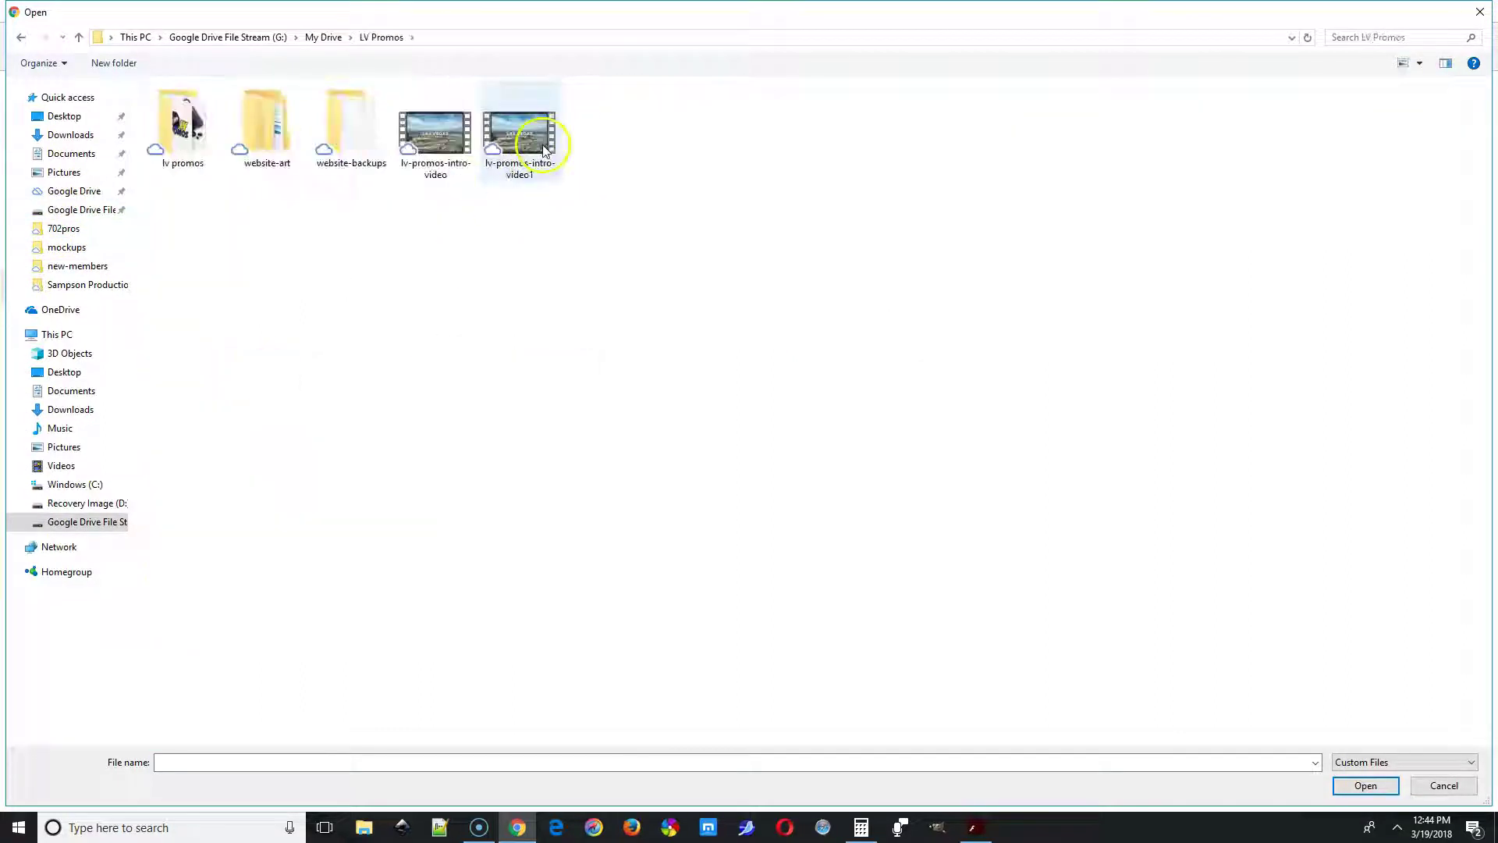
{"action": "double_click", "coordinate": [530, 134]}
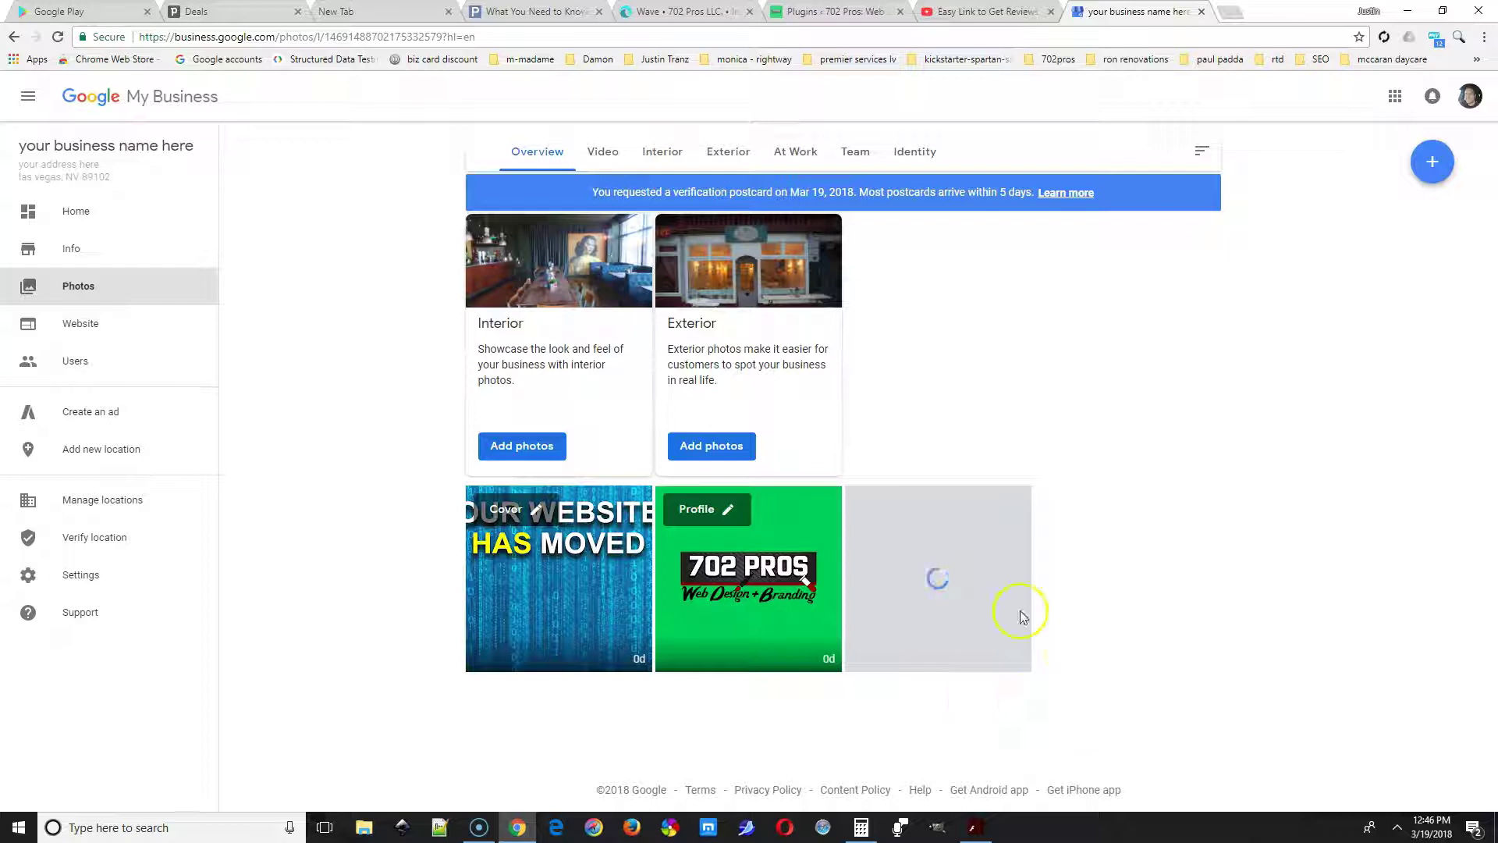
Post five images from the 702pros folder, reporting through SEO CHANGES.
{"action": "left_click", "coordinate": [508, 448]}
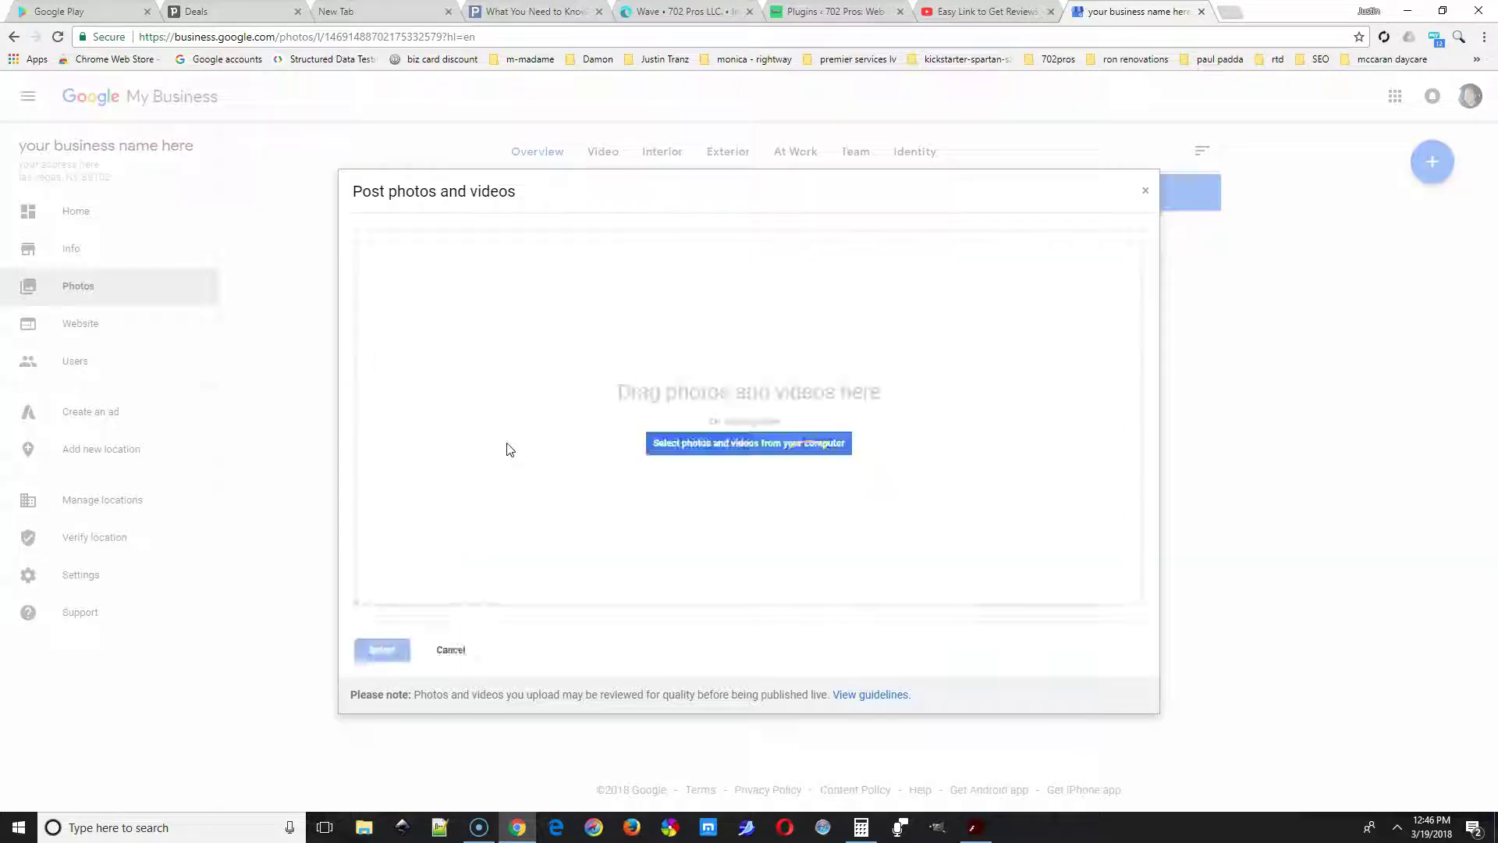
{"action": "left_click", "coordinate": [788, 441]}
{"action": "left_click", "coordinate": [322, 38]}
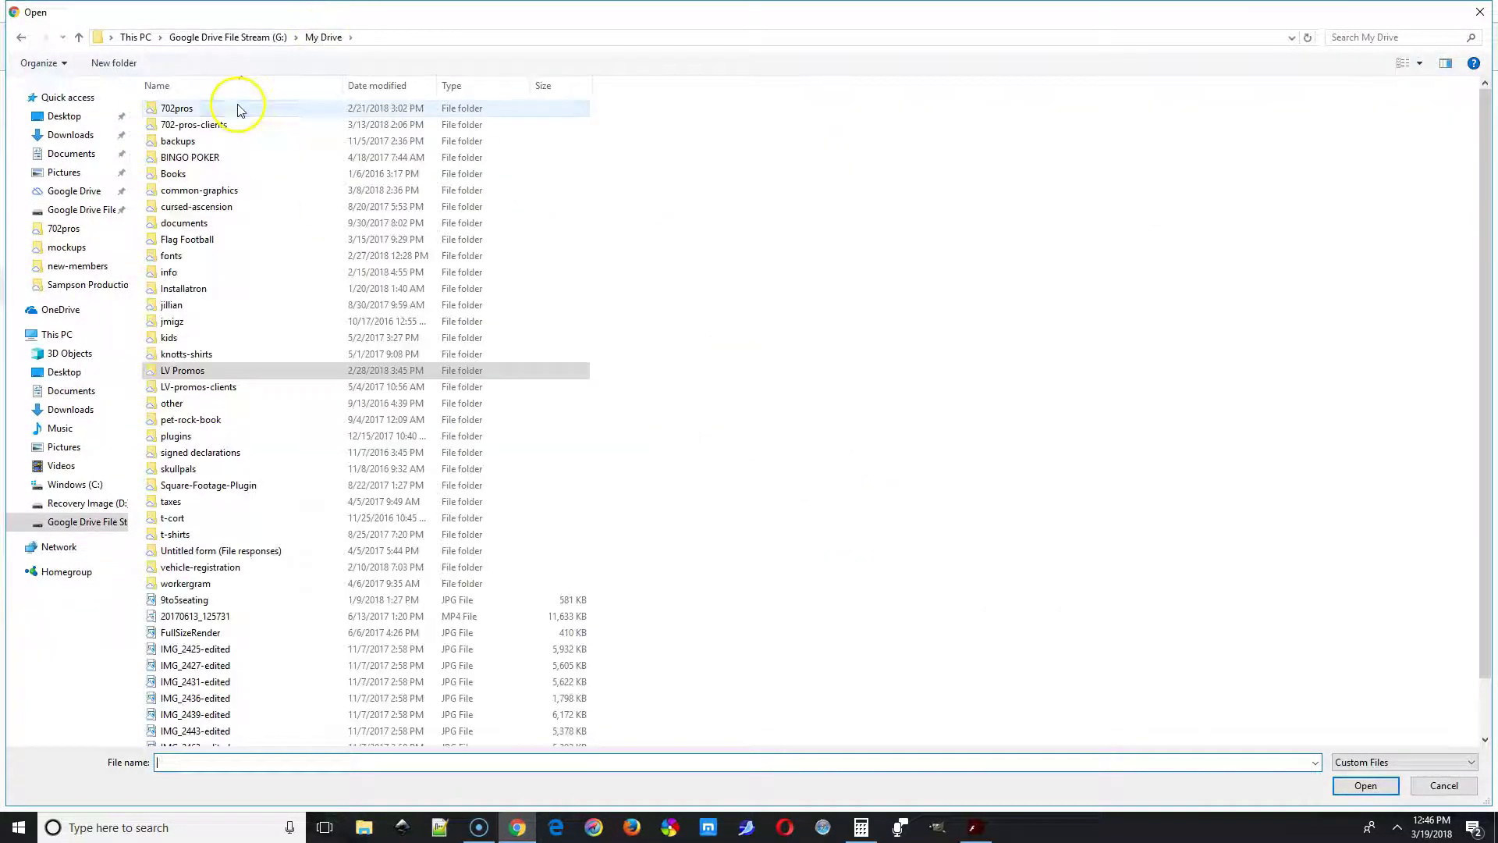
{"action": "double_click", "coordinate": [251, 110]}
{"action": "left_click", "coordinate": [941, 456]}
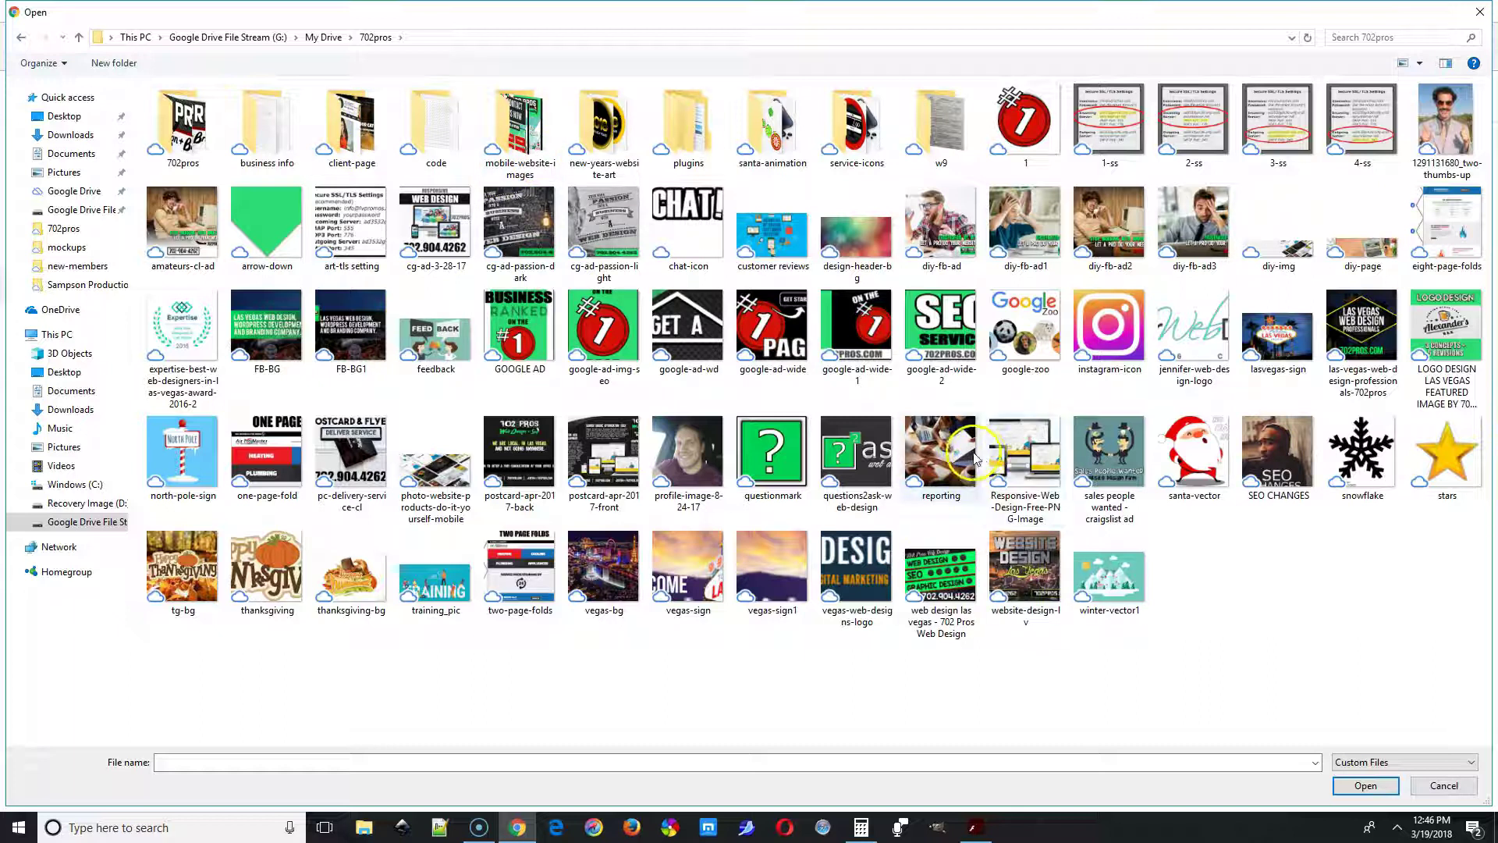
{"action": "left_click", "coordinate": [1278, 460], "text": "shift"}
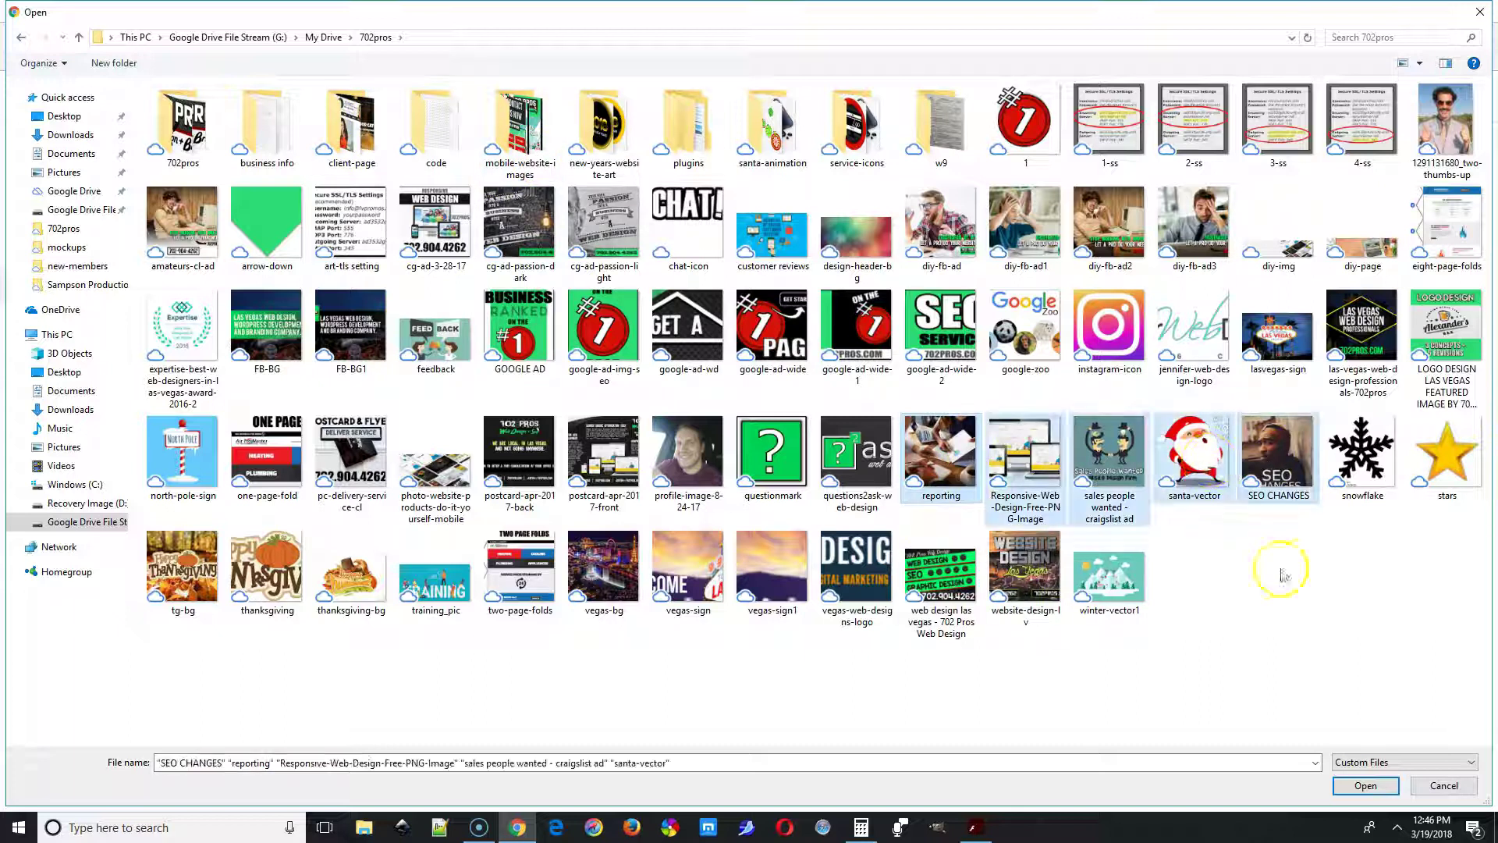
{"action": "left_click", "coordinate": [1365, 788]}
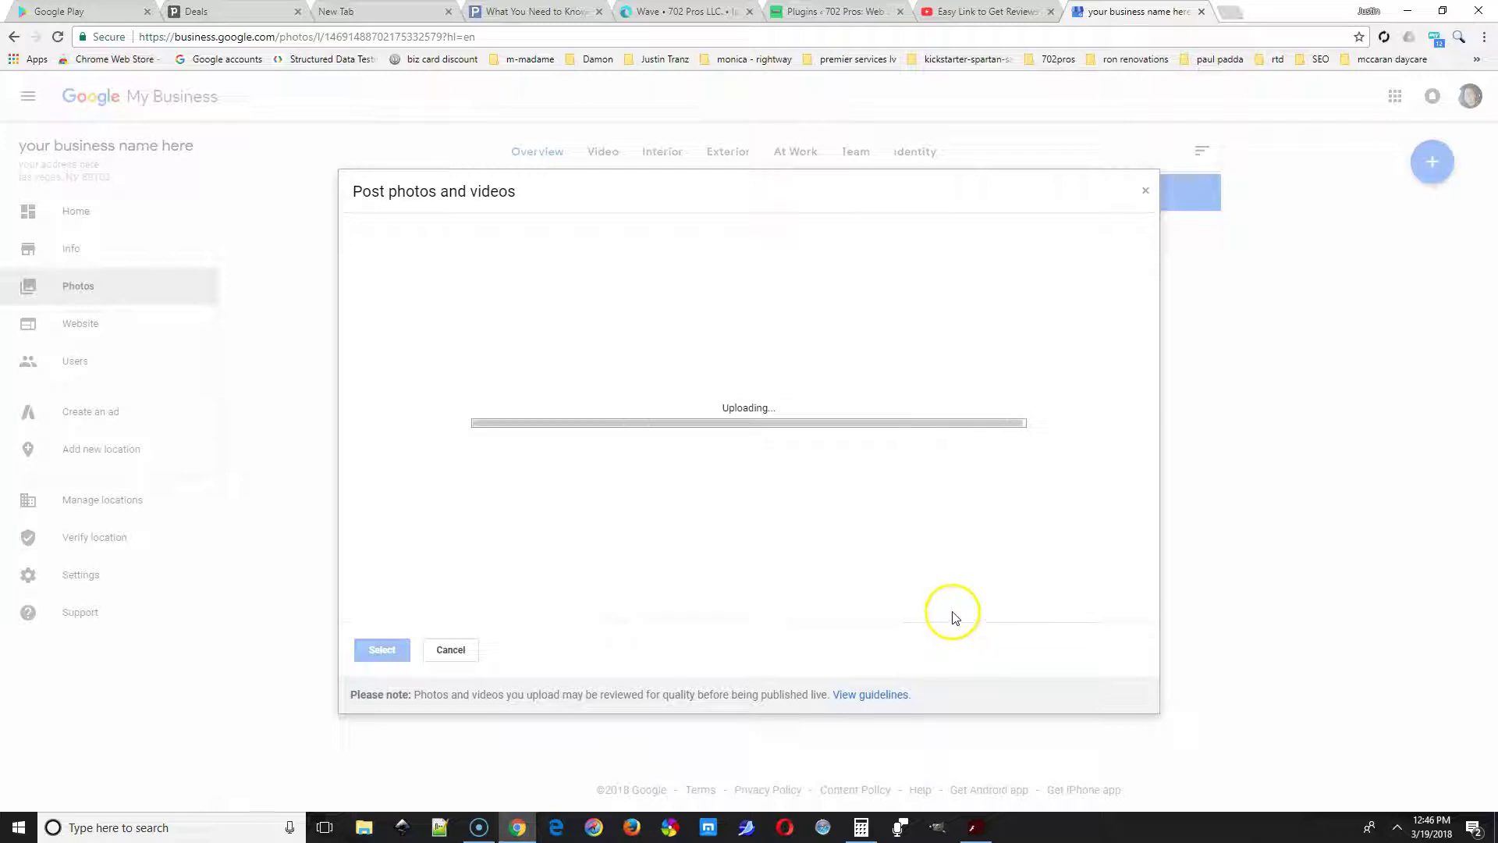
Post three more images, FB-BG through feedback.
{"action": "left_click", "coordinate": [512, 348]}
{"action": "left_click", "coordinate": [723, 433]}
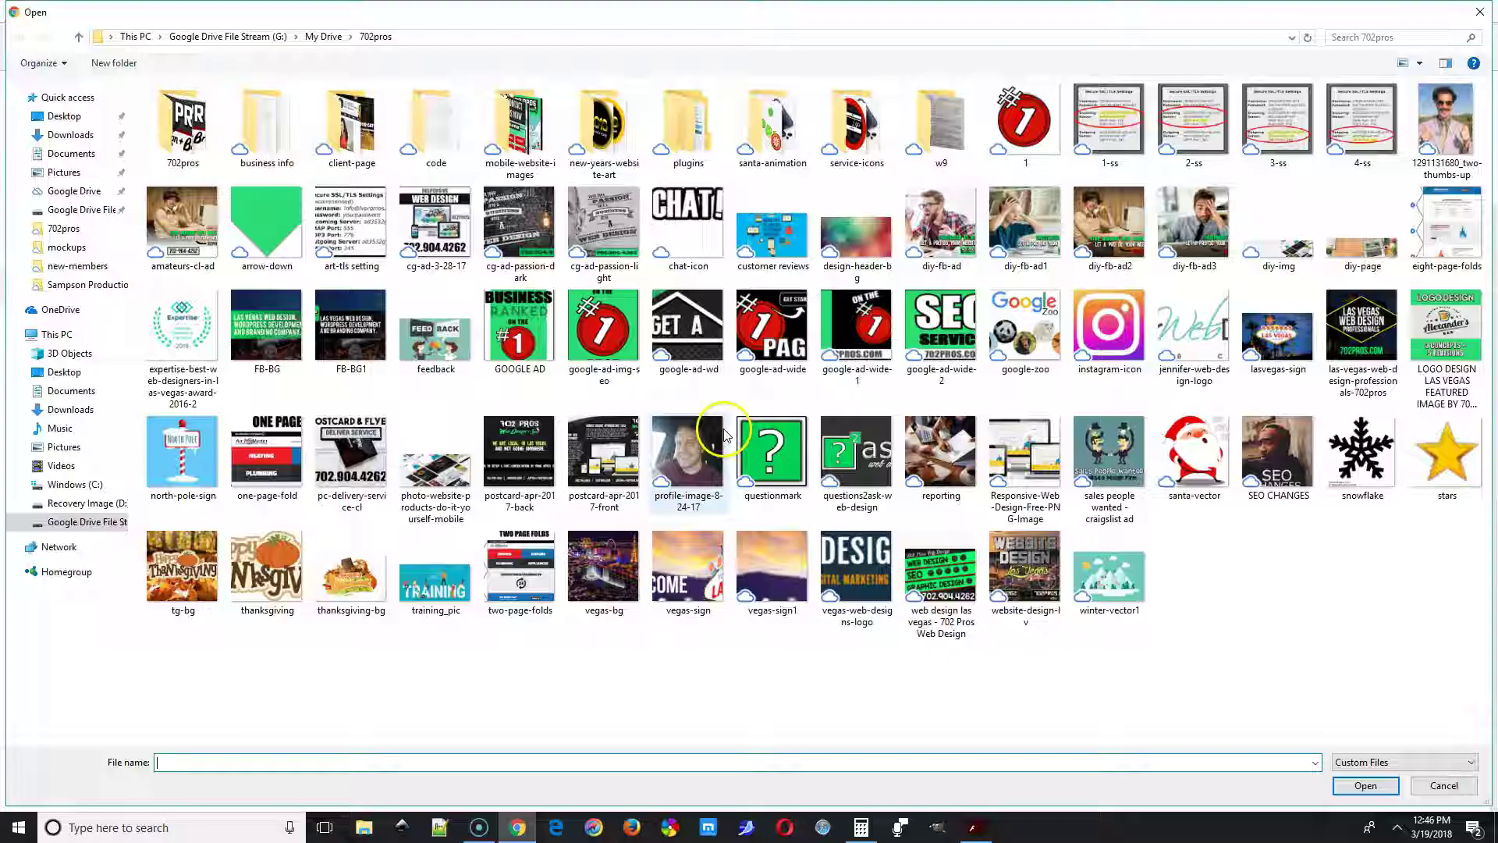
{"action": "left_click", "coordinate": [267, 324]}
{"action": "left_click", "coordinate": [435, 324], "text": "shift"}
{"action": "left_click", "coordinate": [1365, 785]}
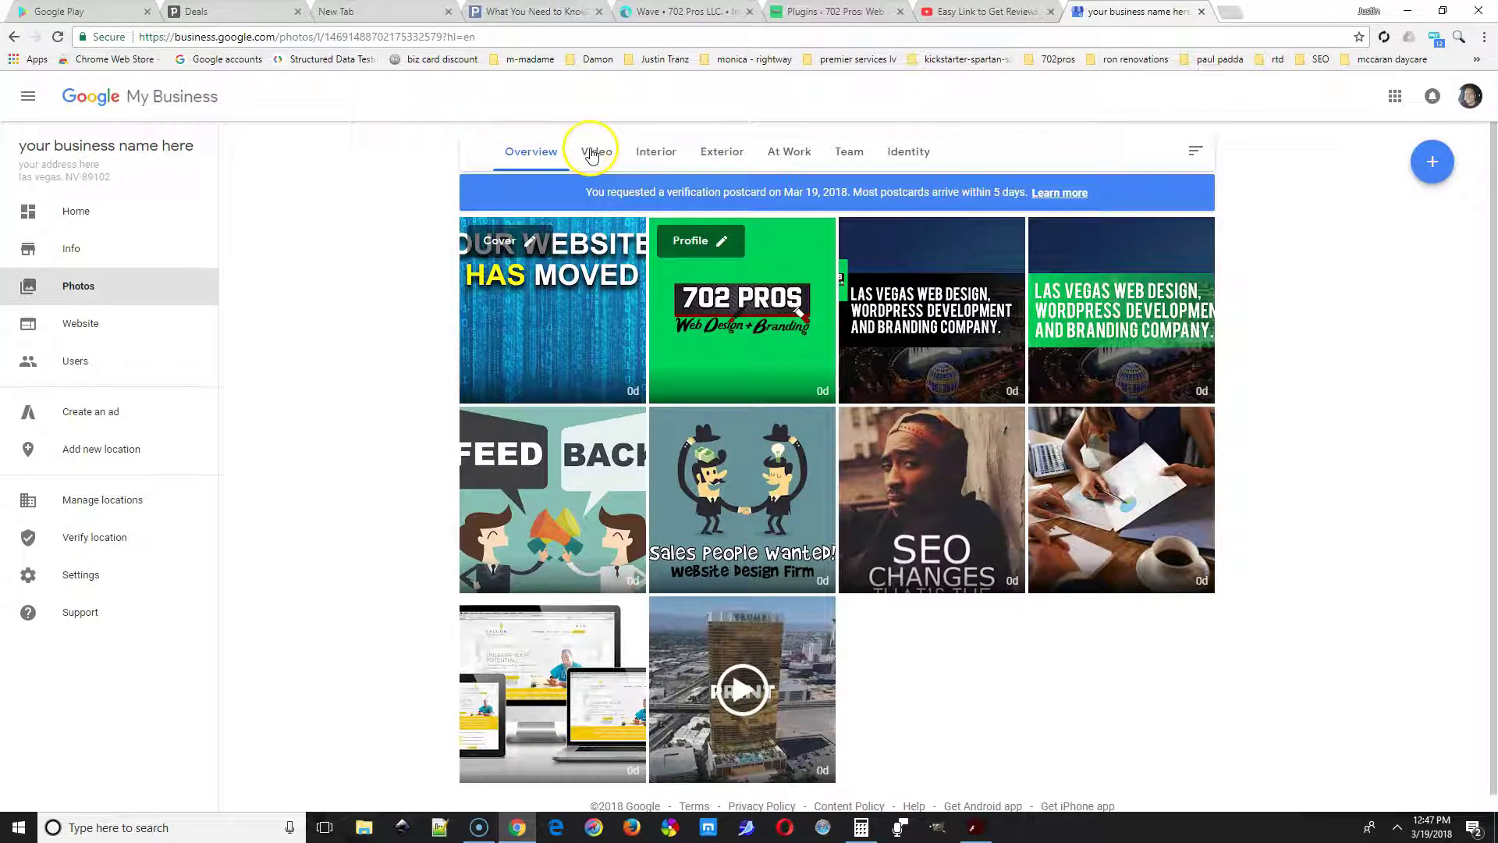
Flip through the Video, Interior, Exterior and At Work photo categories.
{"action": "left_click", "coordinate": [591, 155]}
{"action": "left_click", "coordinate": [658, 156]}
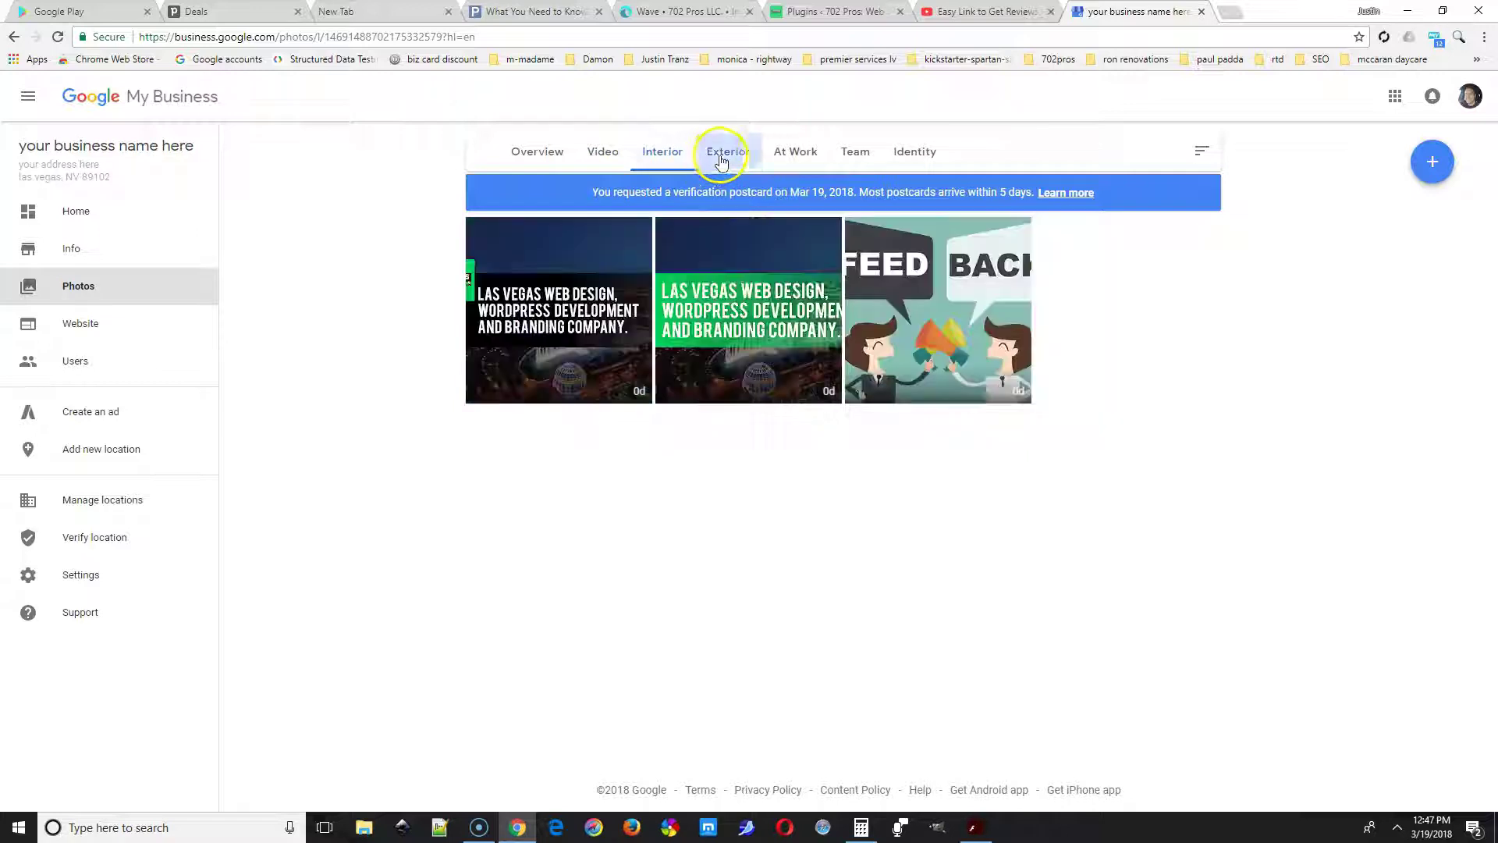
{"action": "left_click", "coordinate": [720, 156]}
{"action": "left_click", "coordinate": [794, 152]}
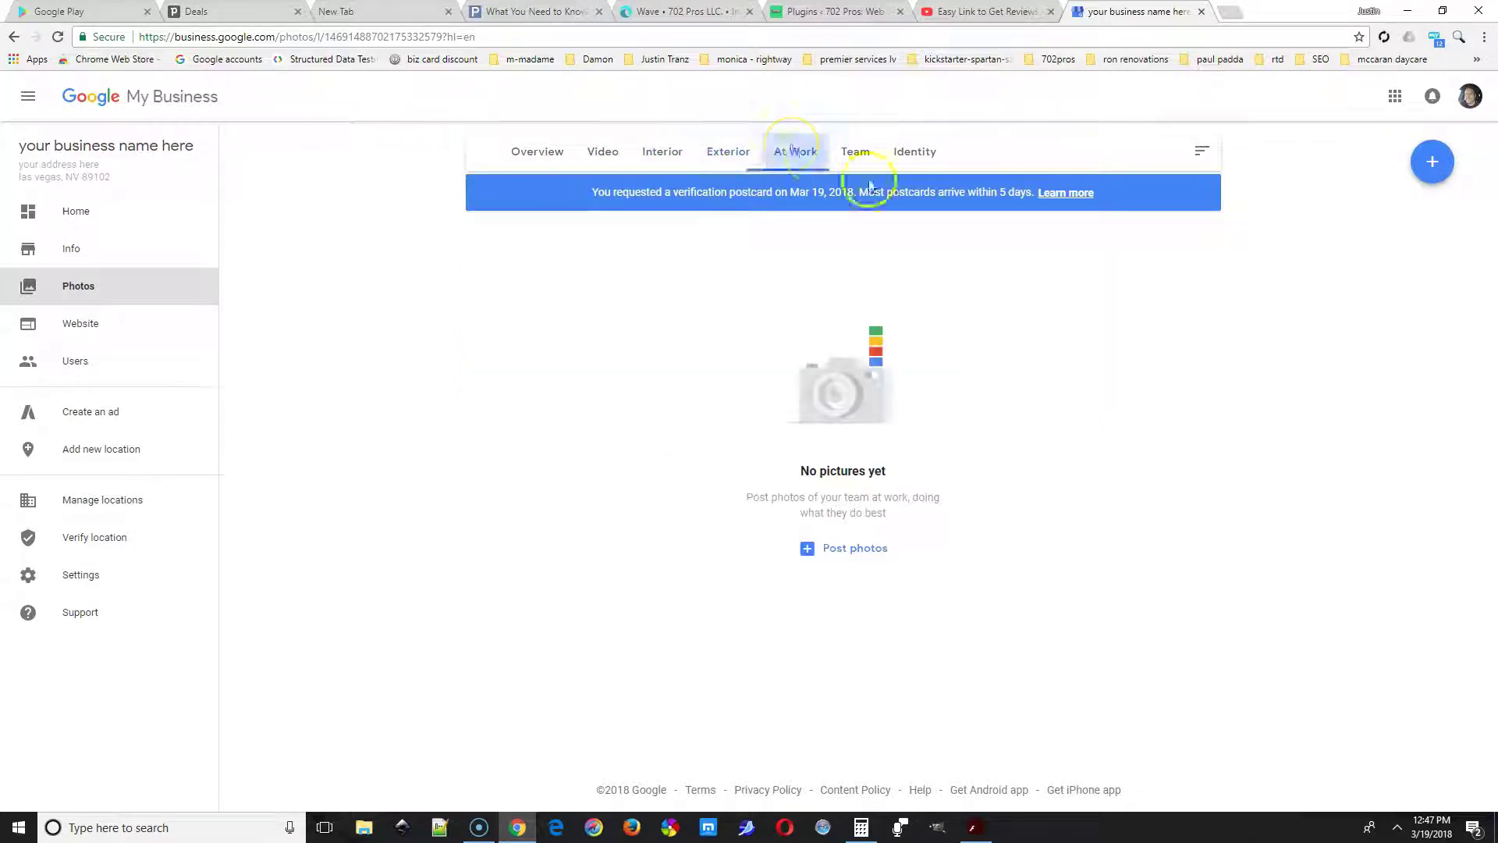
Upload a portrait photo to the At Work category.
{"action": "left_click", "coordinate": [865, 555]}
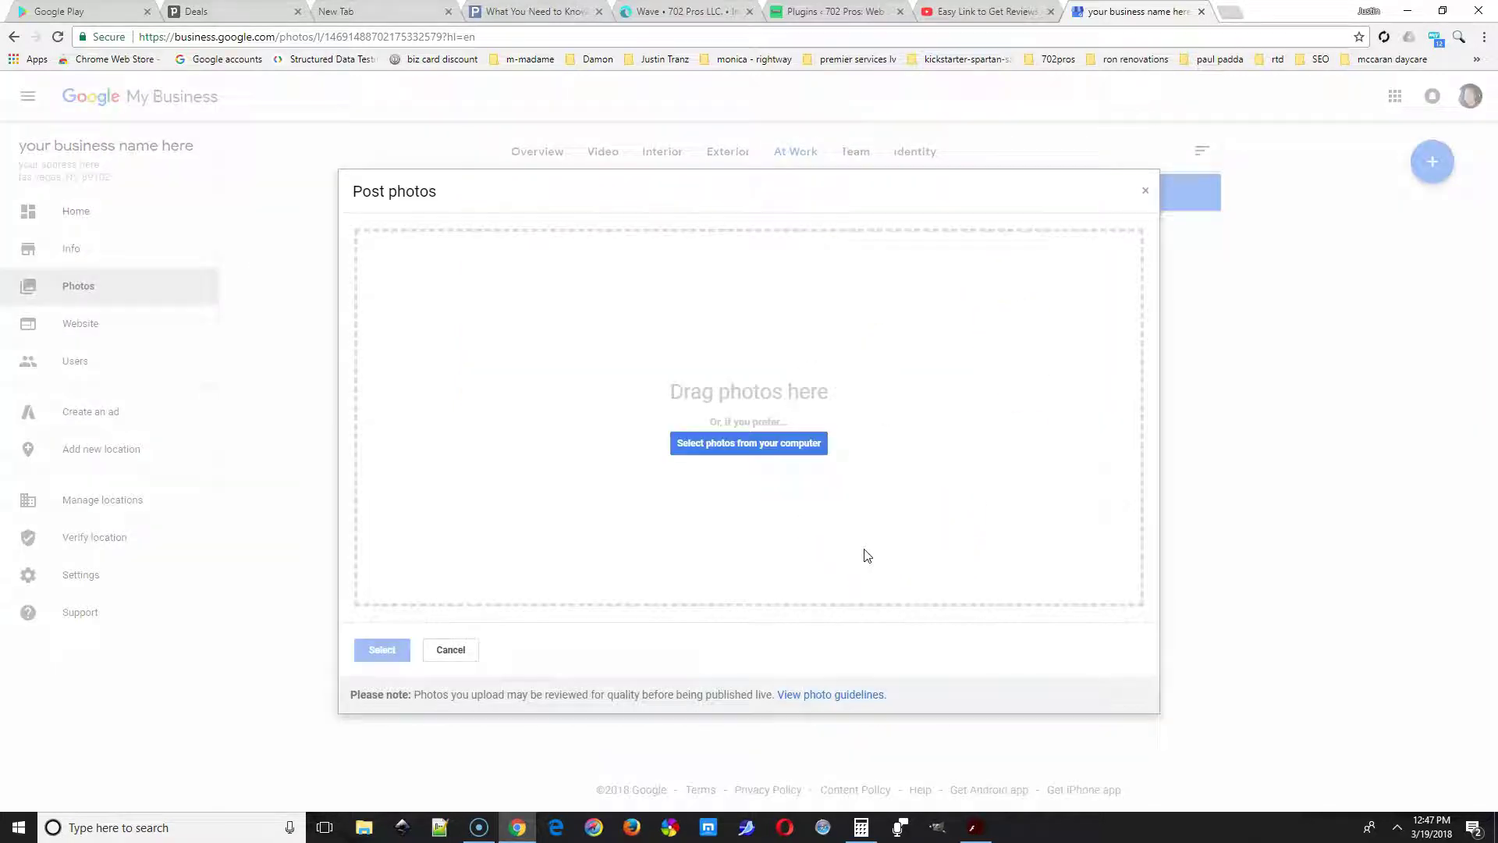
{"action": "left_click", "coordinate": [776, 439]}
{"action": "double_click", "coordinate": [699, 446]}
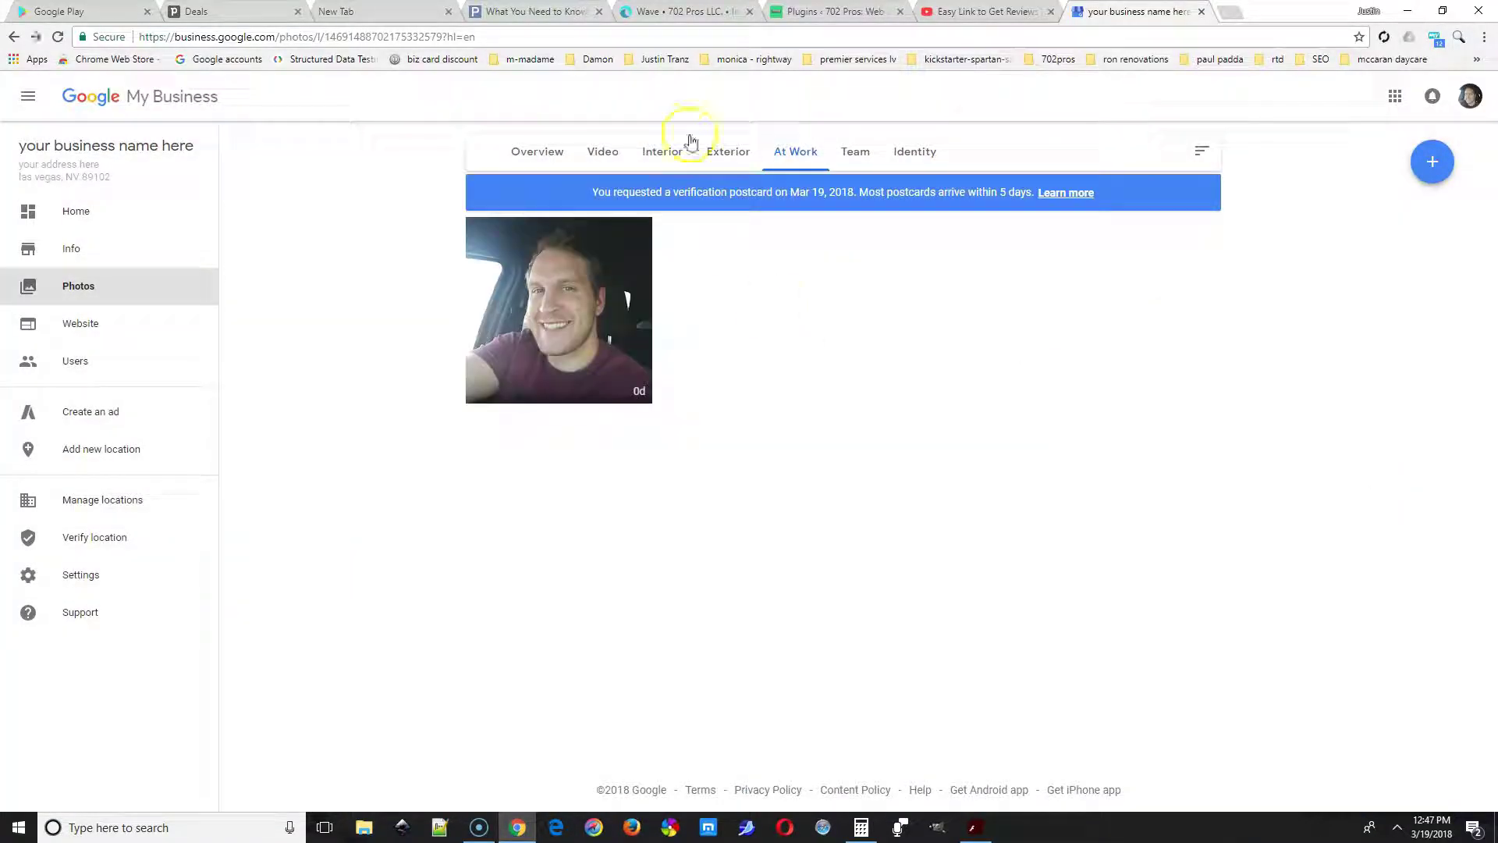
View the Team and Identity categories and open the post-photos dialog.
{"action": "left_click", "coordinate": [835, 154]}
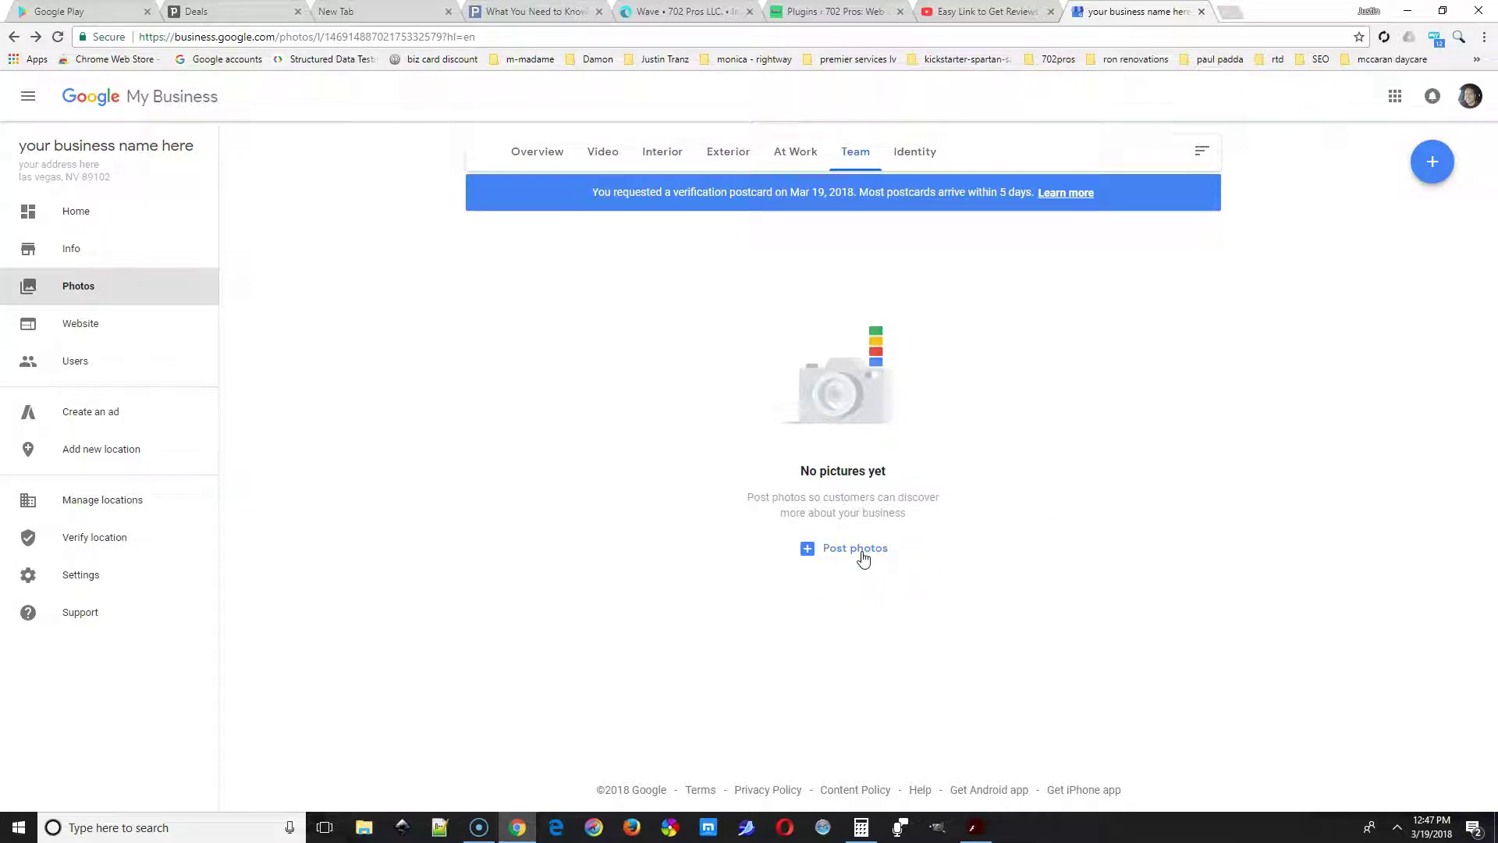
{"action": "left_click", "coordinate": [913, 149]}
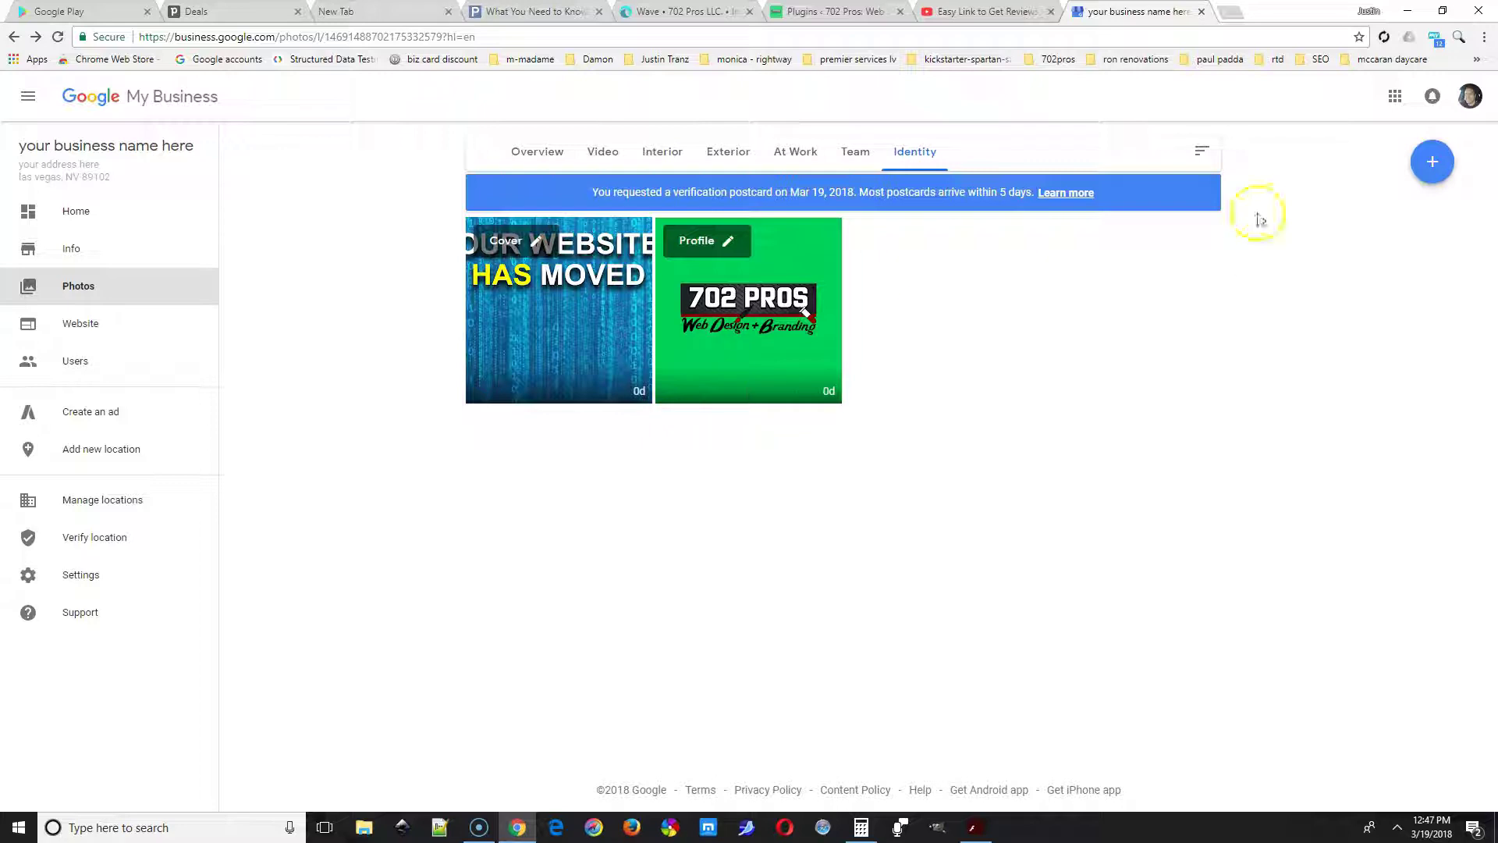
{"action": "left_click", "coordinate": [1431, 162]}
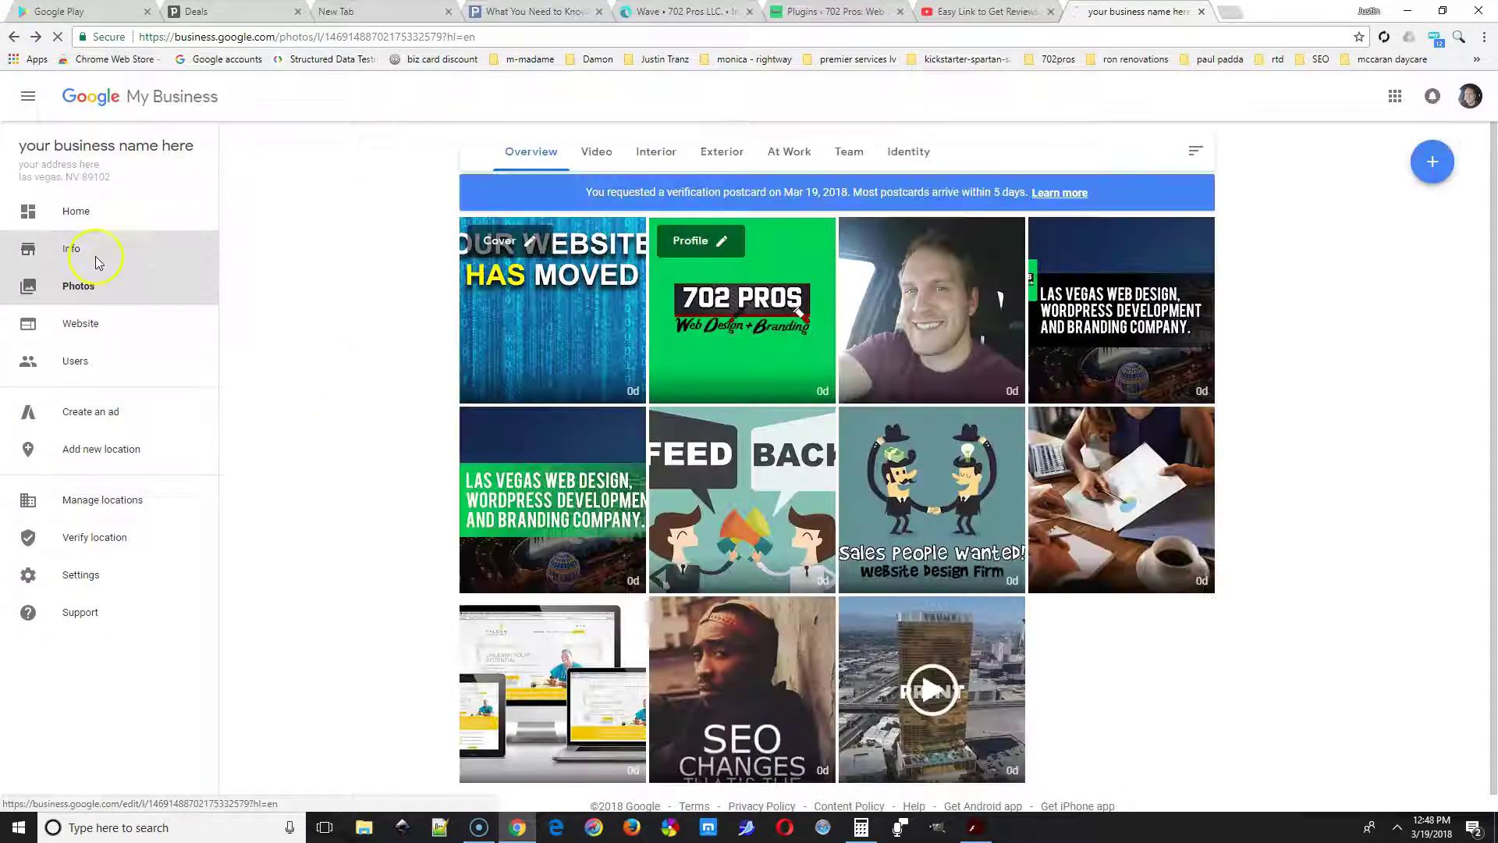
Add opening hours from the Info page, marking Monday–Friday open and keeping Saturday and Sunday closed.
{"action": "left_click", "coordinate": [97, 261]}
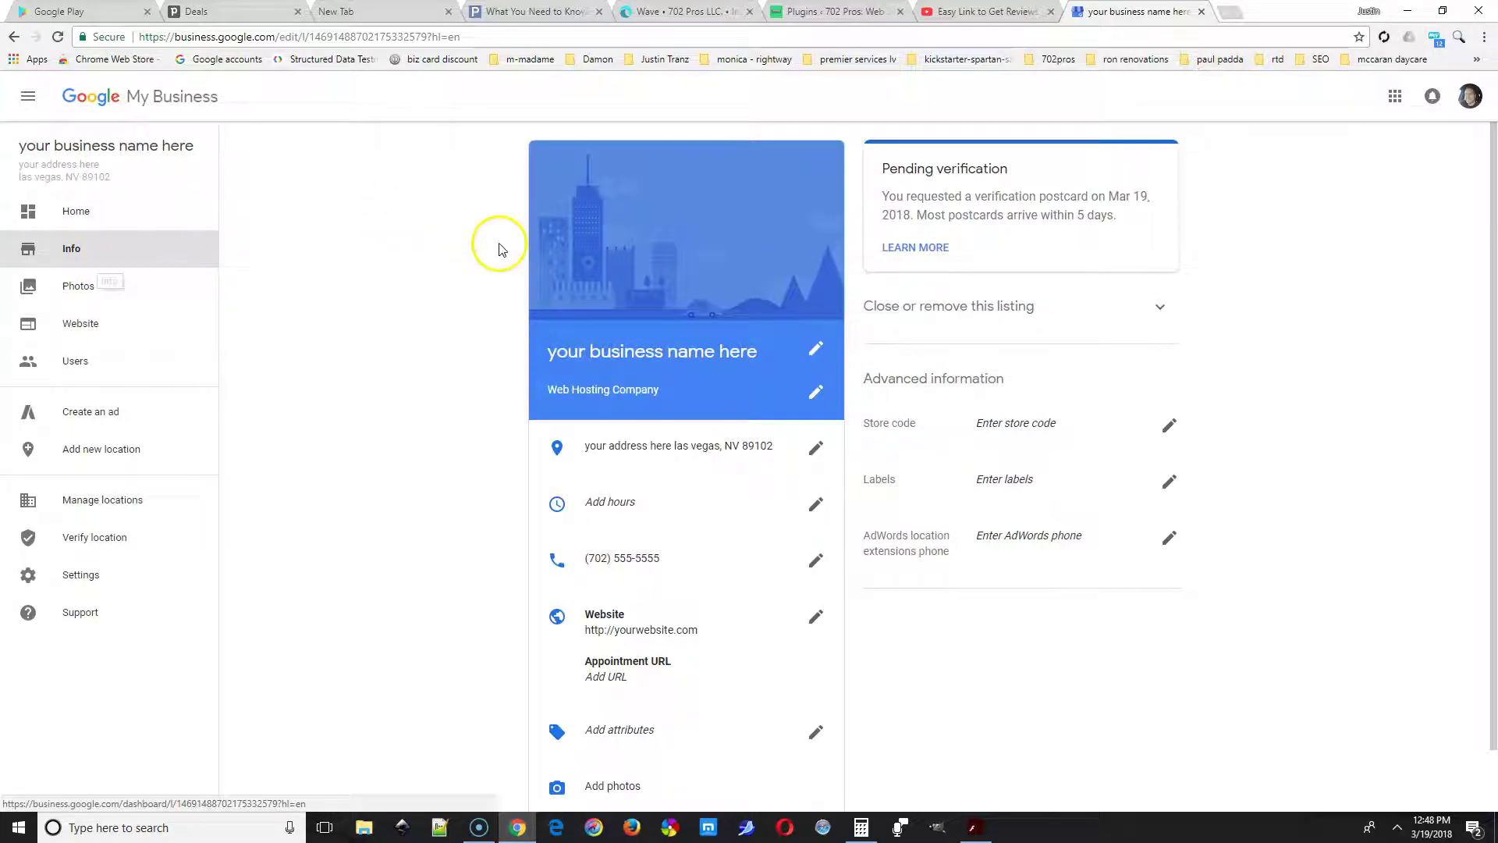
{"action": "scroll", "coordinate": [695, 495], "scroll_direction": "down", "scroll_amount": 2}
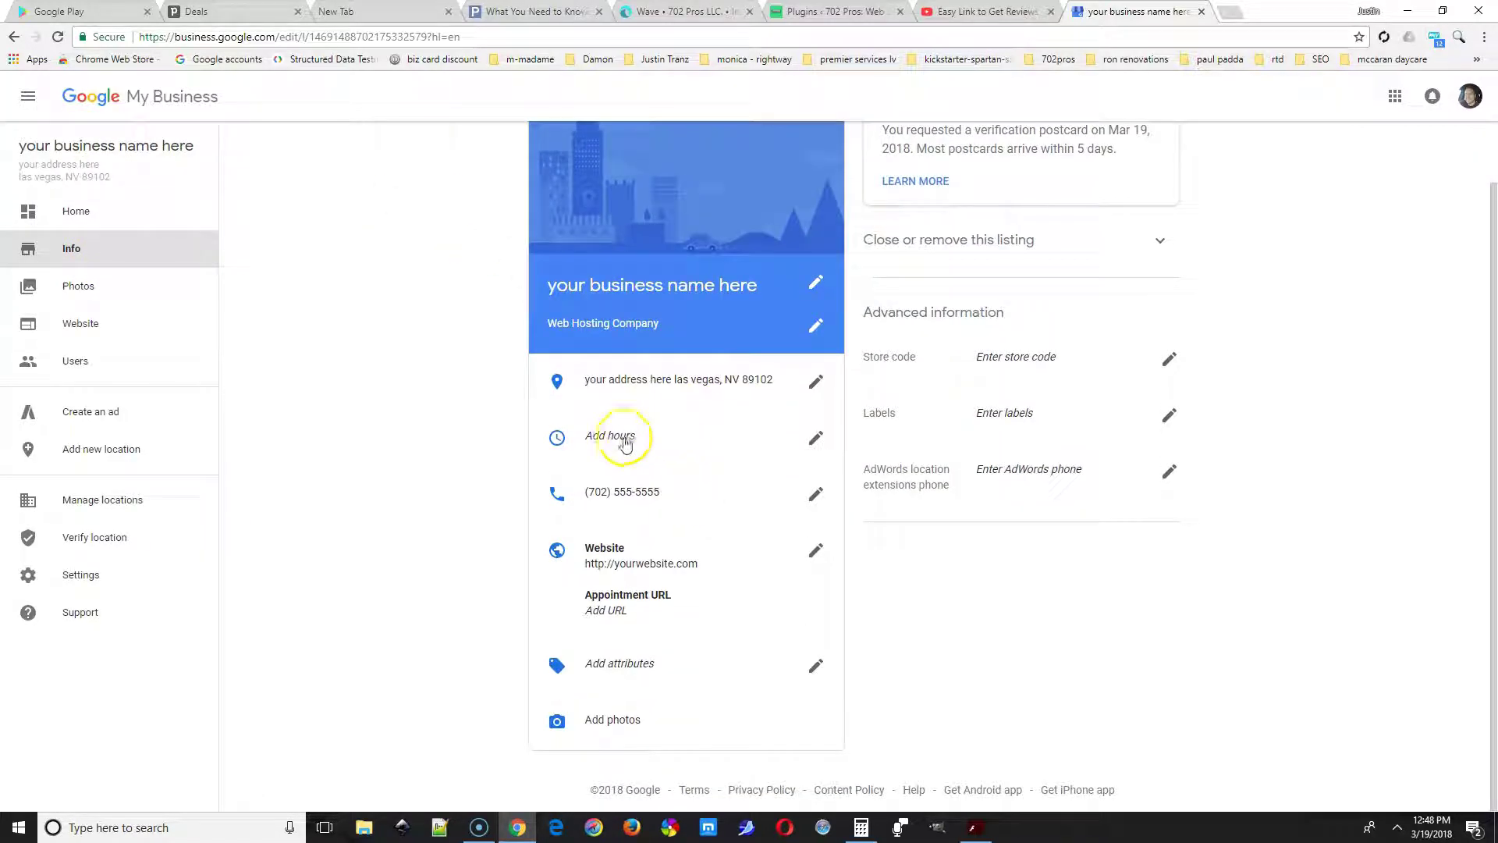
{"action": "left_click", "coordinate": [692, 439]}
{"action": "left_click", "coordinate": [533, 303]}
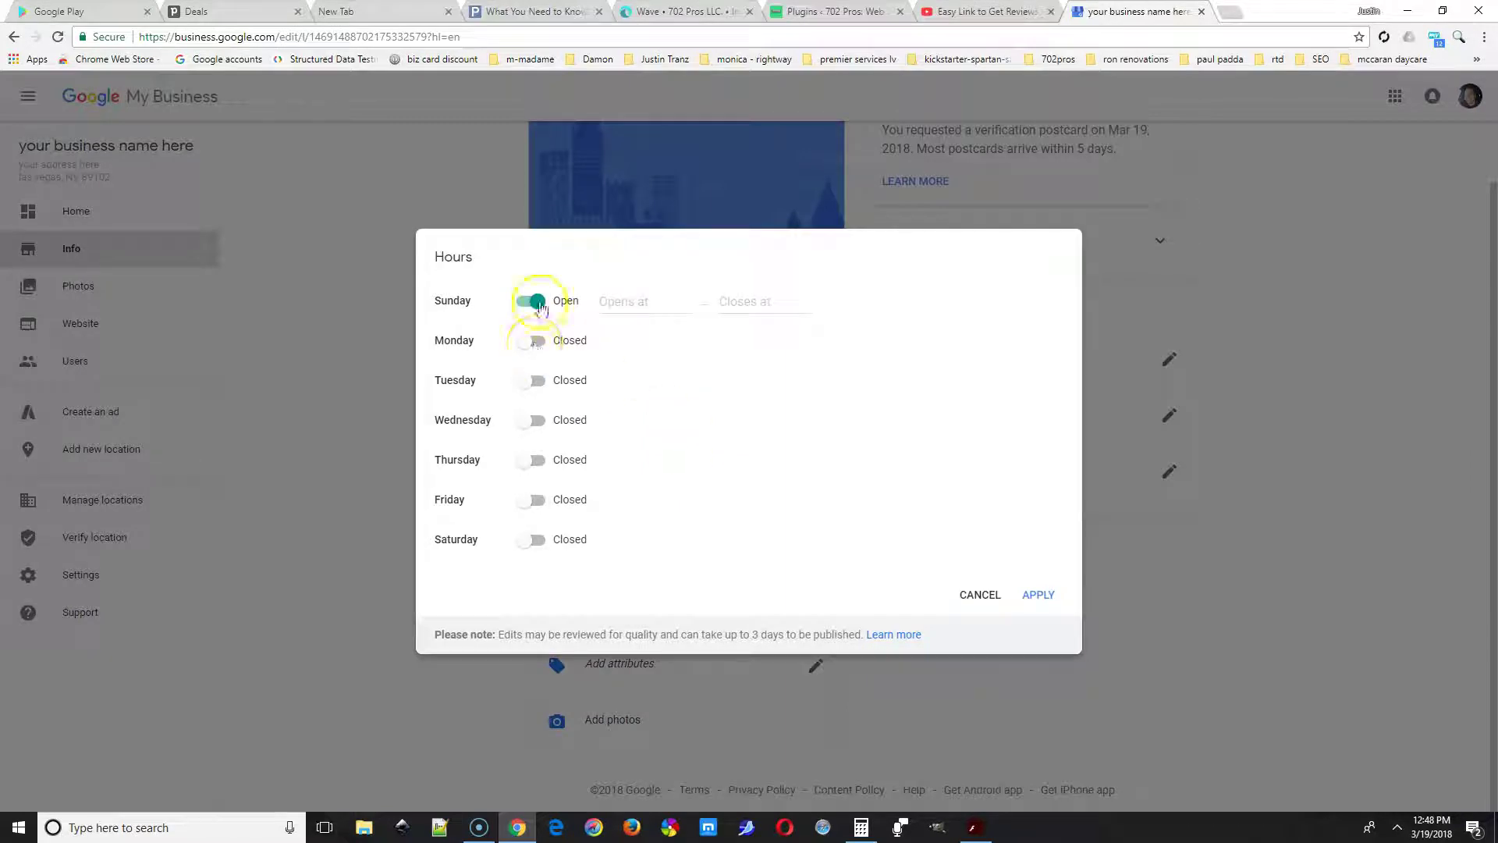
{"action": "left_click", "coordinate": [532, 302]}
{"action": "left_click", "coordinate": [533, 342]}
{"action": "left_click", "coordinate": [533, 381]}
{"action": "left_click", "coordinate": [535, 425]}
{"action": "left_click", "coordinate": [533, 461]}
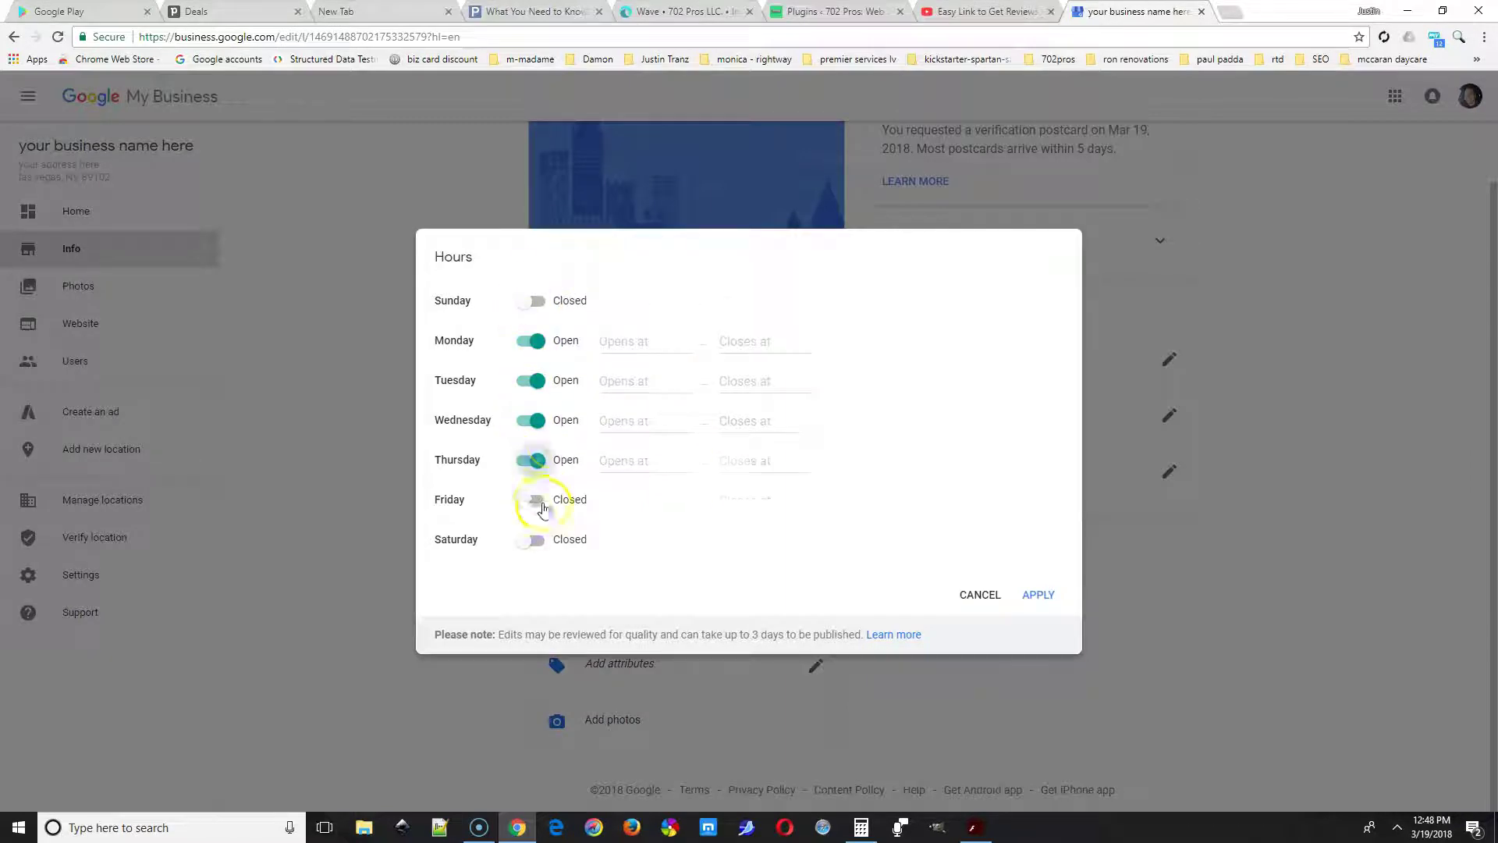
{"action": "left_click", "coordinate": [535, 500]}
Enter 9:00 am to 5:00 pm as Monday's and Tuesday's hours.
{"action": "left_click", "coordinate": [658, 344]}
{"action": "type", "text": "9:00 am"}
{"action": "key", "text": "Tab"}
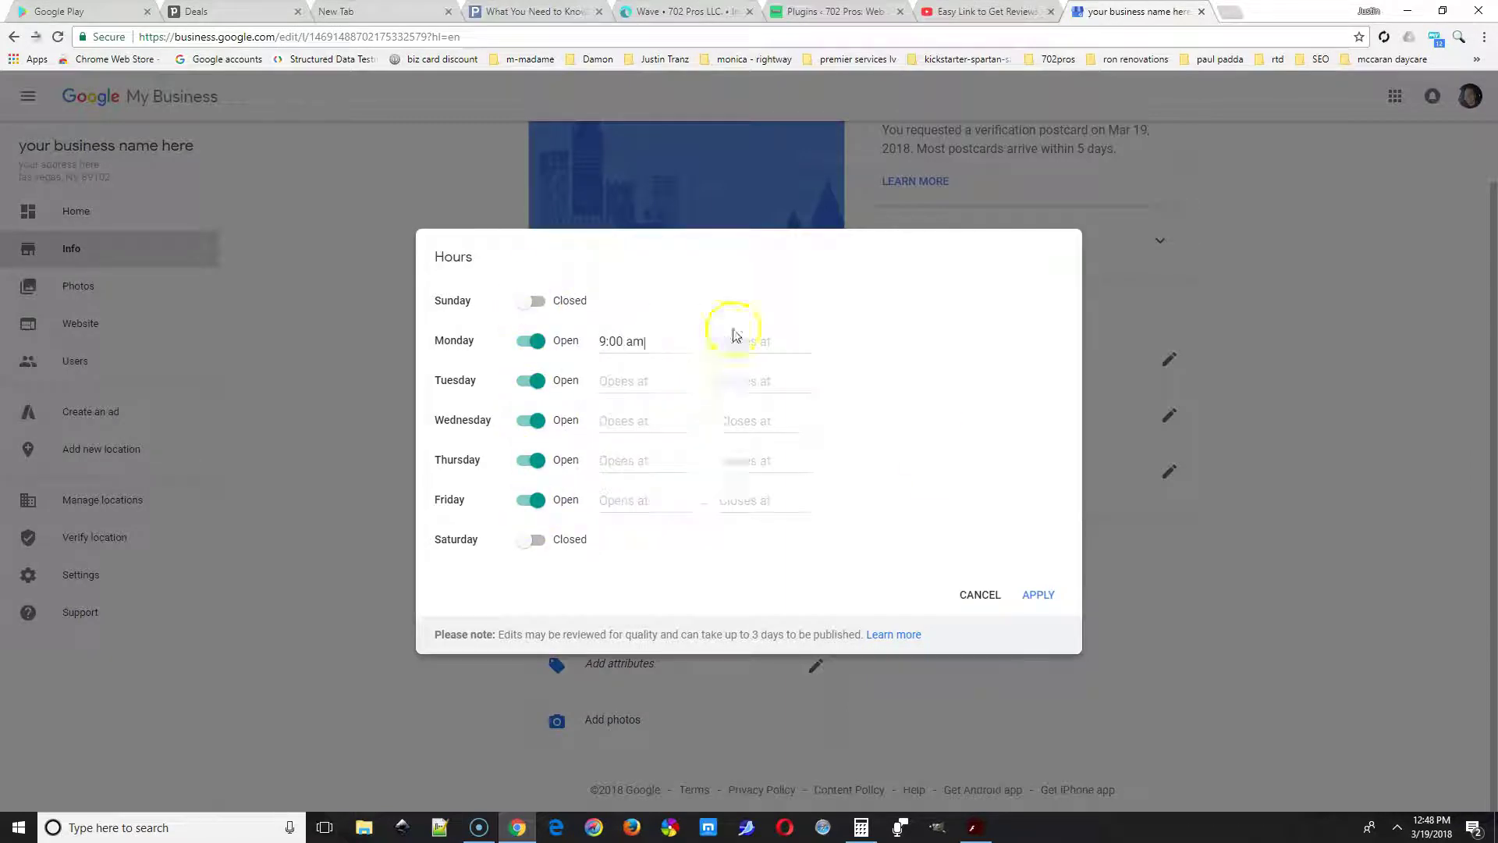
{"action": "type", "text": "5:00 pm"}
{"action": "key", "text": "Tab"}
{"action": "type", "text": "9:00 am"}
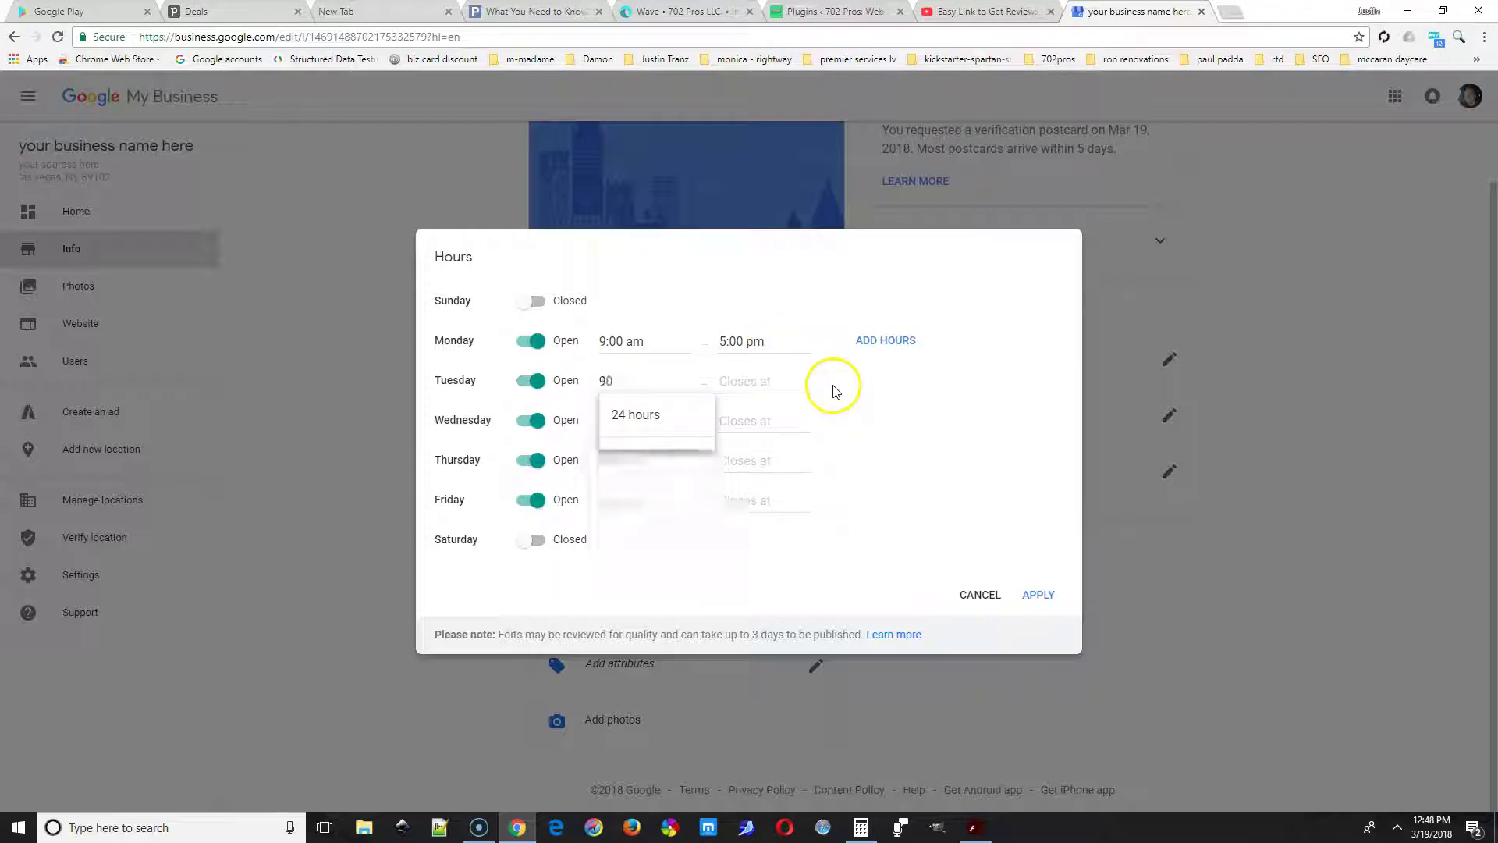
{"action": "key", "text": "Tab"}
{"action": "type", "text": "5:00 pm"}
Enter 9:00 am to 5:00 pm for Wednesday through Friday and apply the hours.
{"action": "key", "text": "Tab"}
{"action": "type", "text": "9:00 am"}
{"action": "key", "text": "Tab"}
{"action": "type", "text": "5:00 pm"}
{"action": "key", "text": "Tab"}
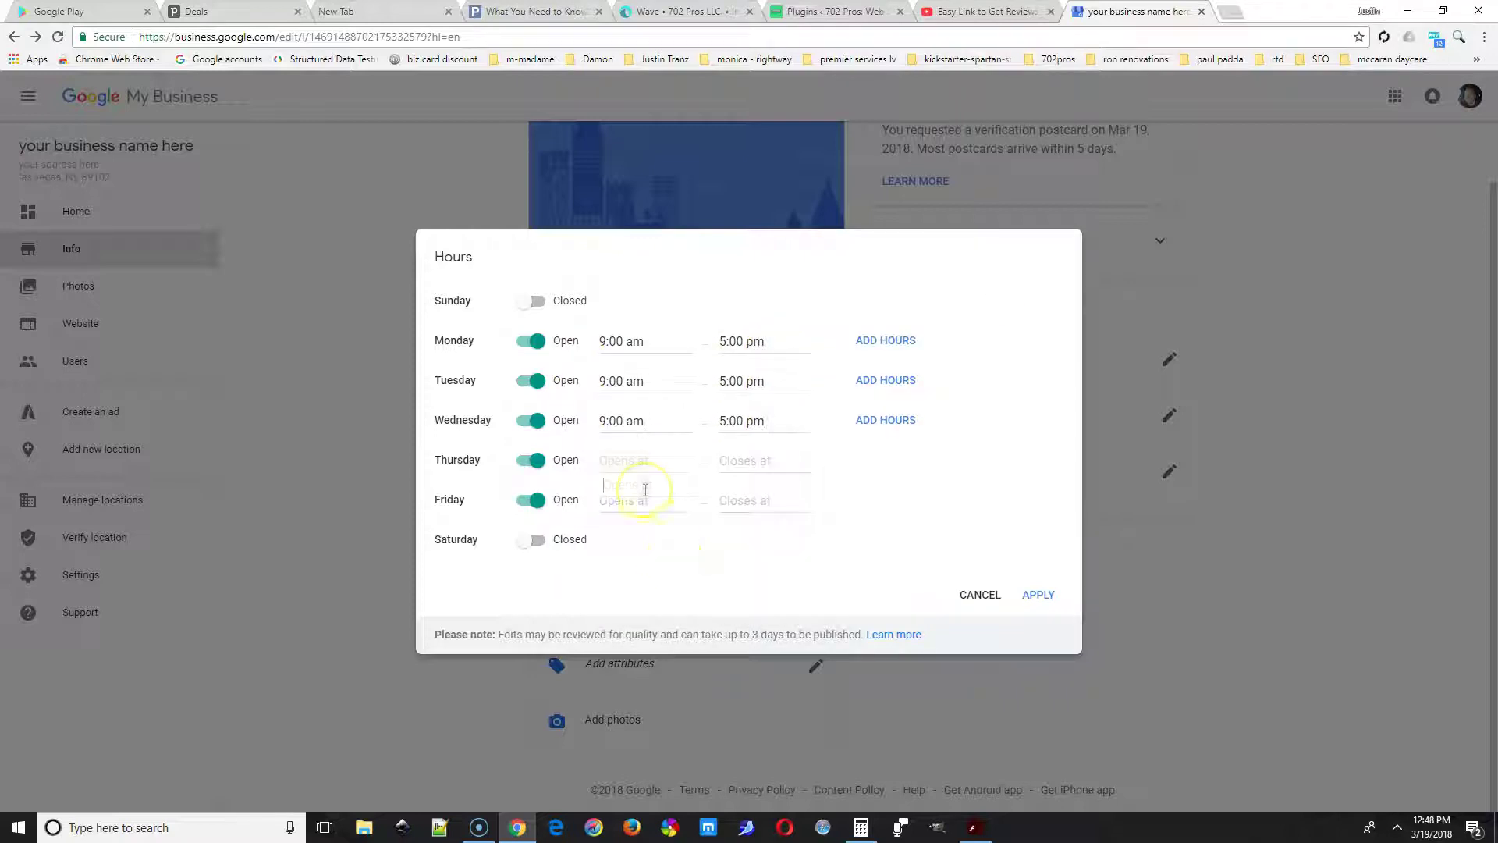
{"action": "type", "text": "9:00 am"}
{"action": "key", "text": "Tab"}
{"action": "type", "text": "5:00 pm"}
{"action": "key", "text": "Tab"}
{"action": "type", "text": "9:00 am"}
{"action": "key", "text": "Tab"}
{"action": "type", "text": "5:00 pm"}
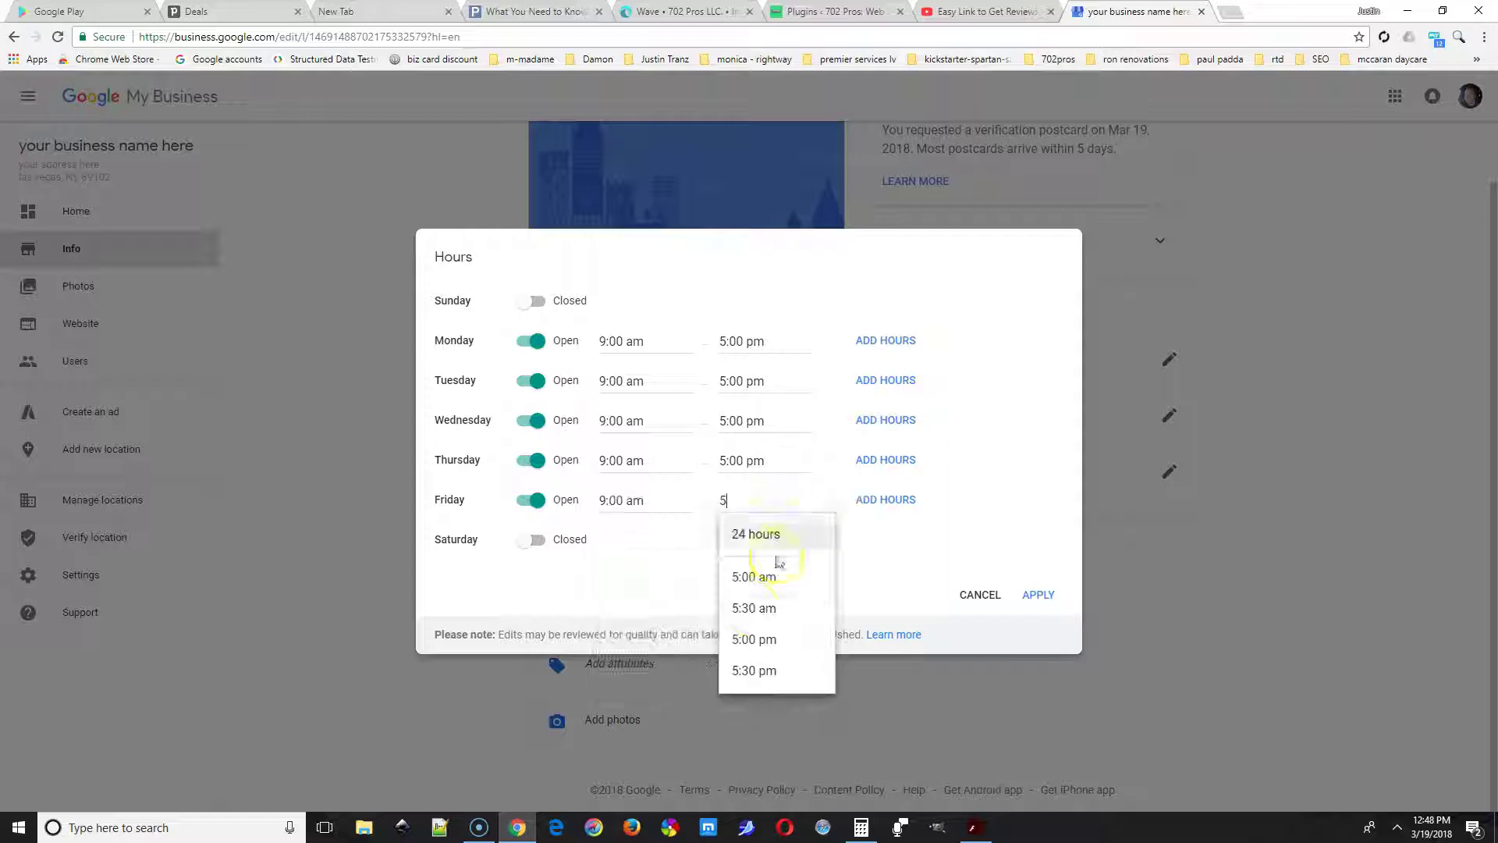
{"action": "left_click", "coordinate": [1037, 595]}
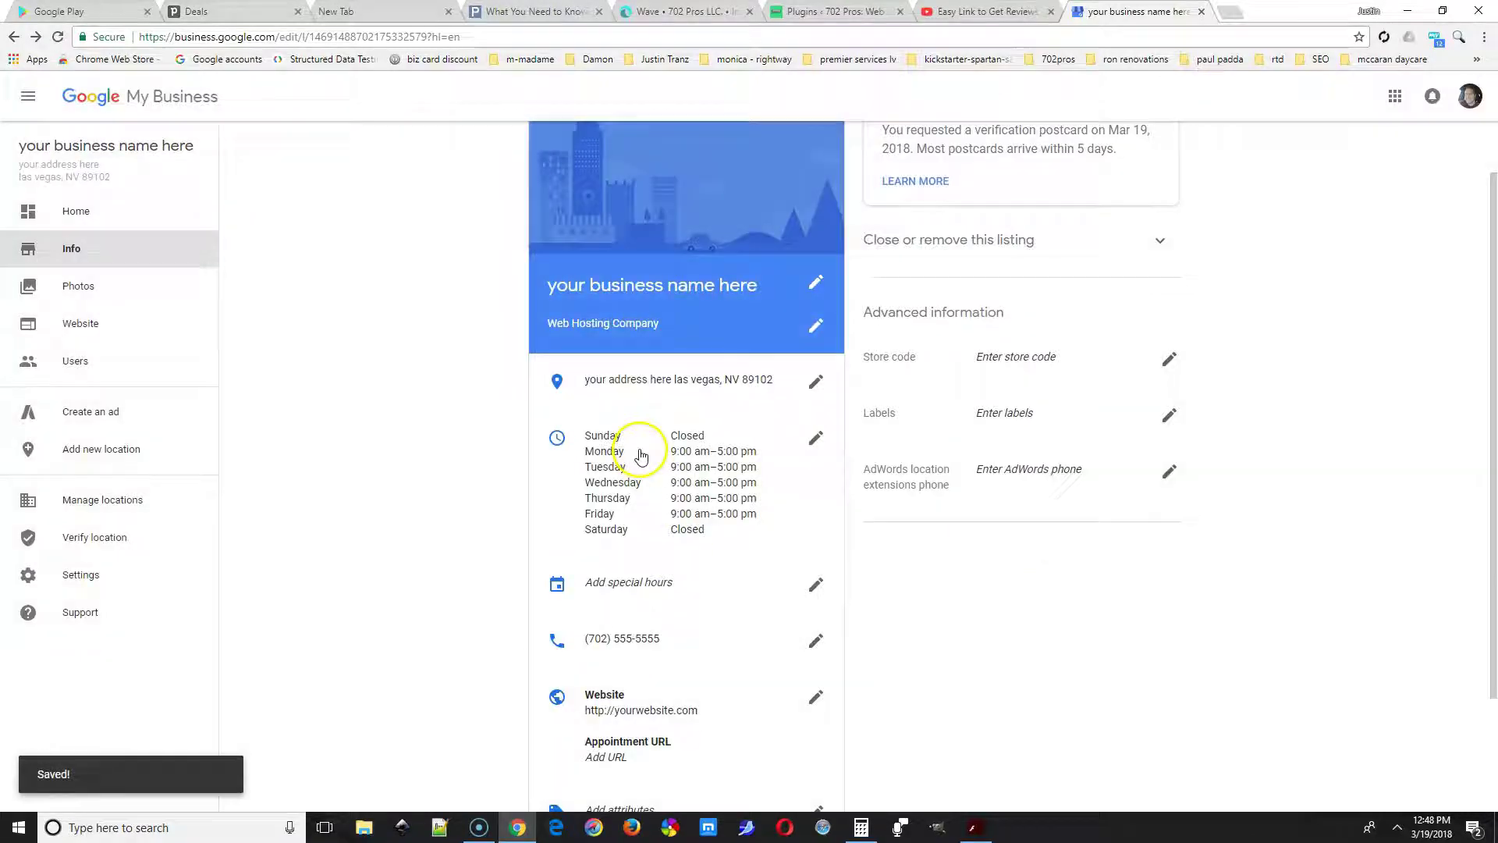
{"action": "scroll", "coordinate": [659, 502], "scroll_direction": "down", "scroll_amount": 2}
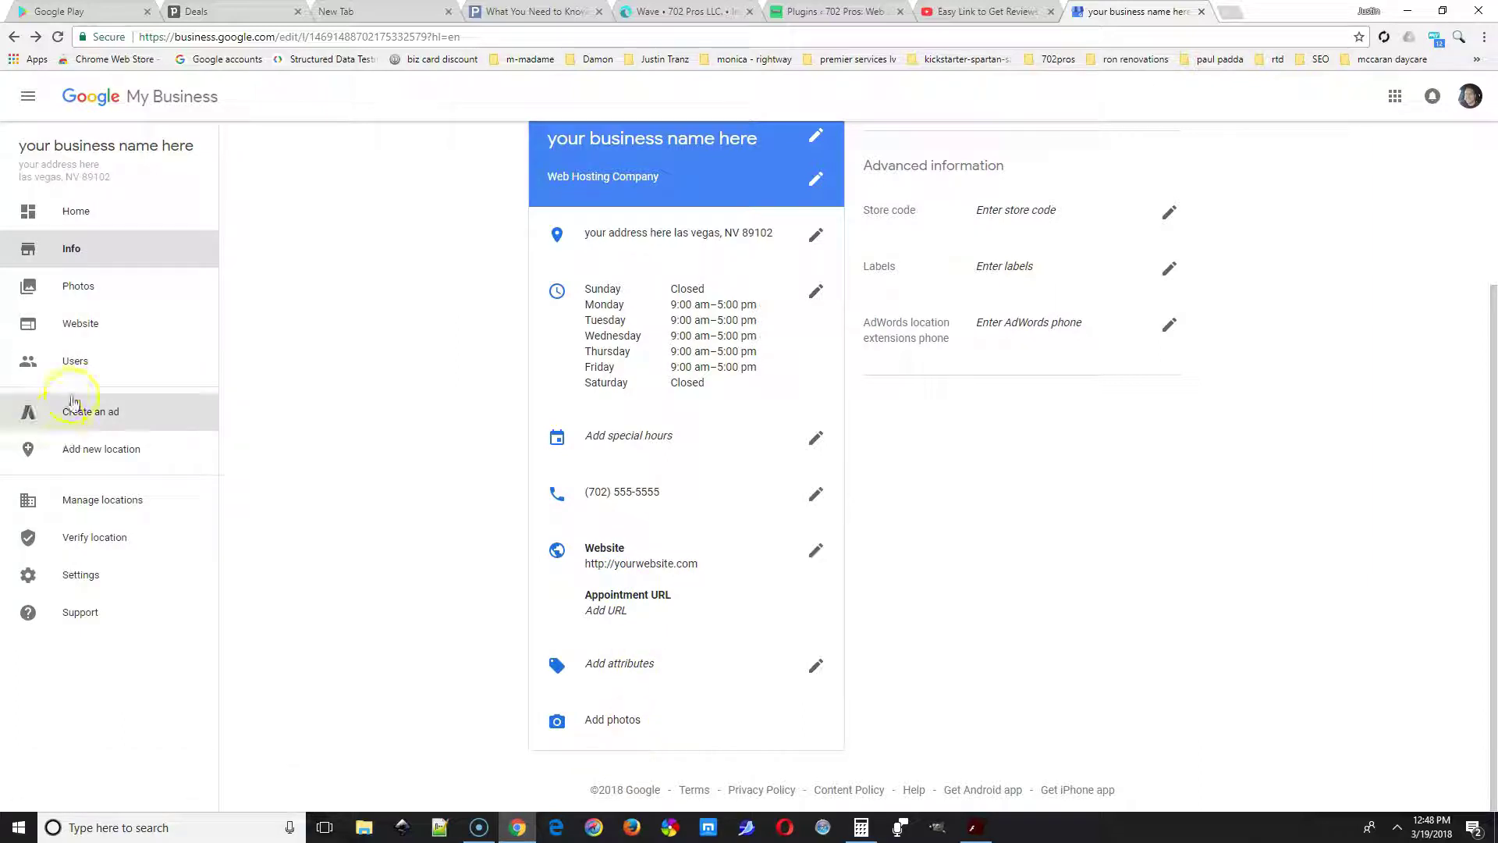
{"action": "scroll", "coordinate": [1023, 468], "scroll_direction": "up", "scroll_amount": 3}
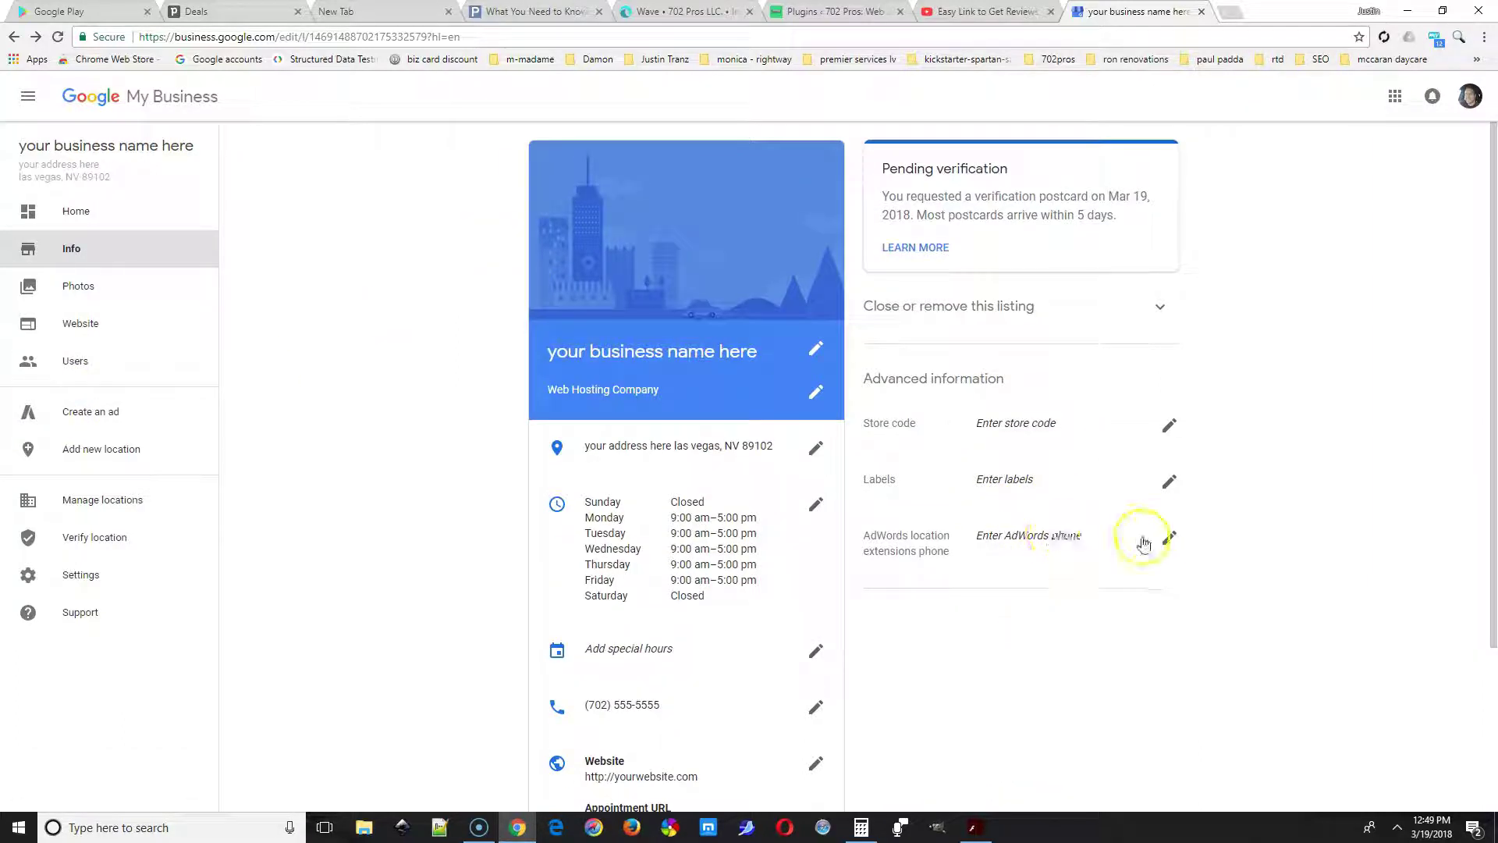
{"action": "left_click", "coordinate": [1169, 481]}
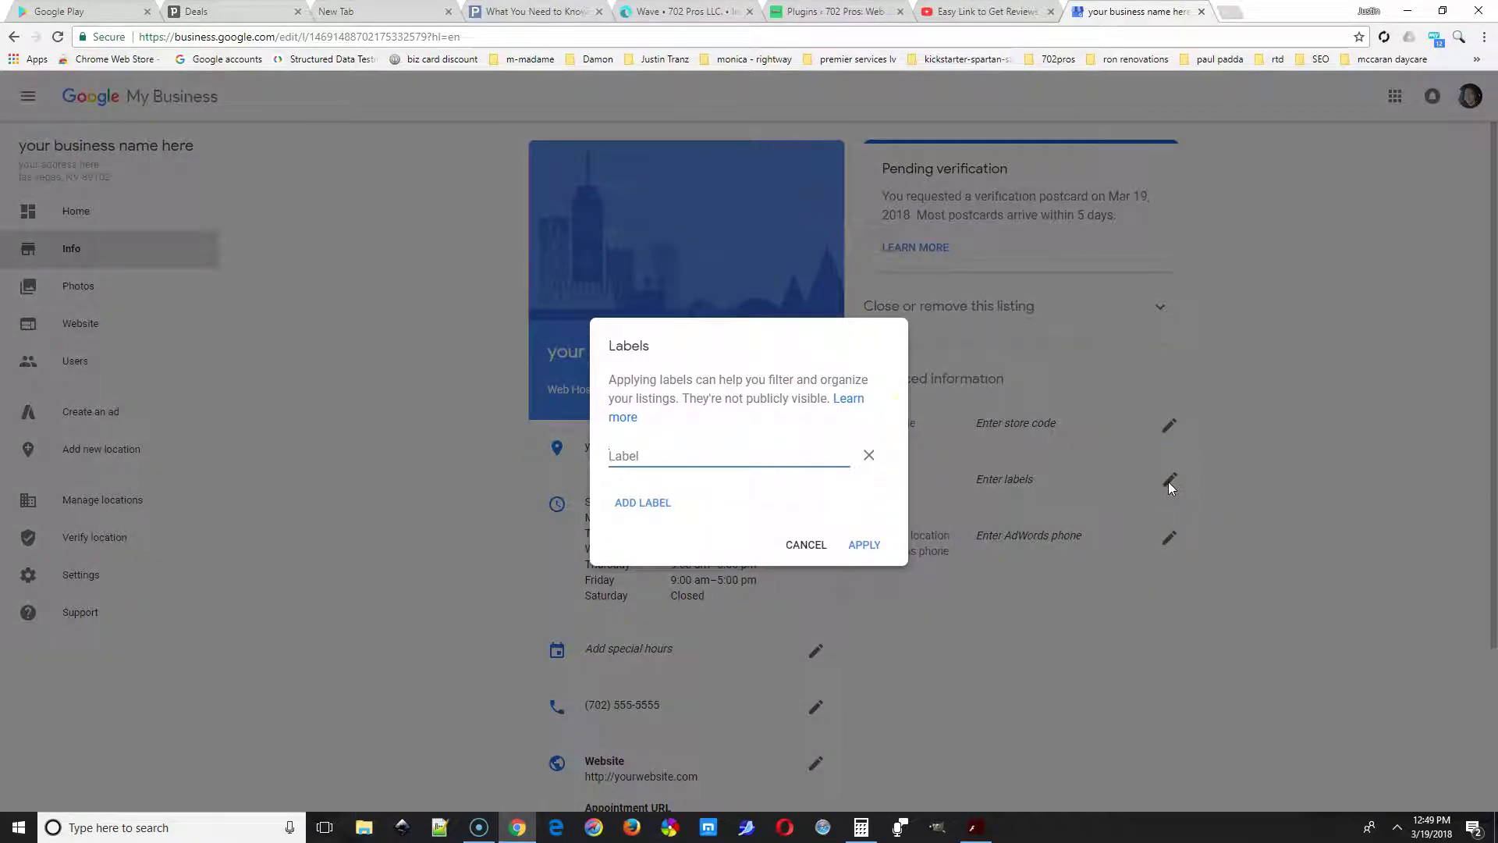
{"action": "left_click", "coordinate": [851, 398]}
{"action": "left_click", "coordinate": [806, 545]}
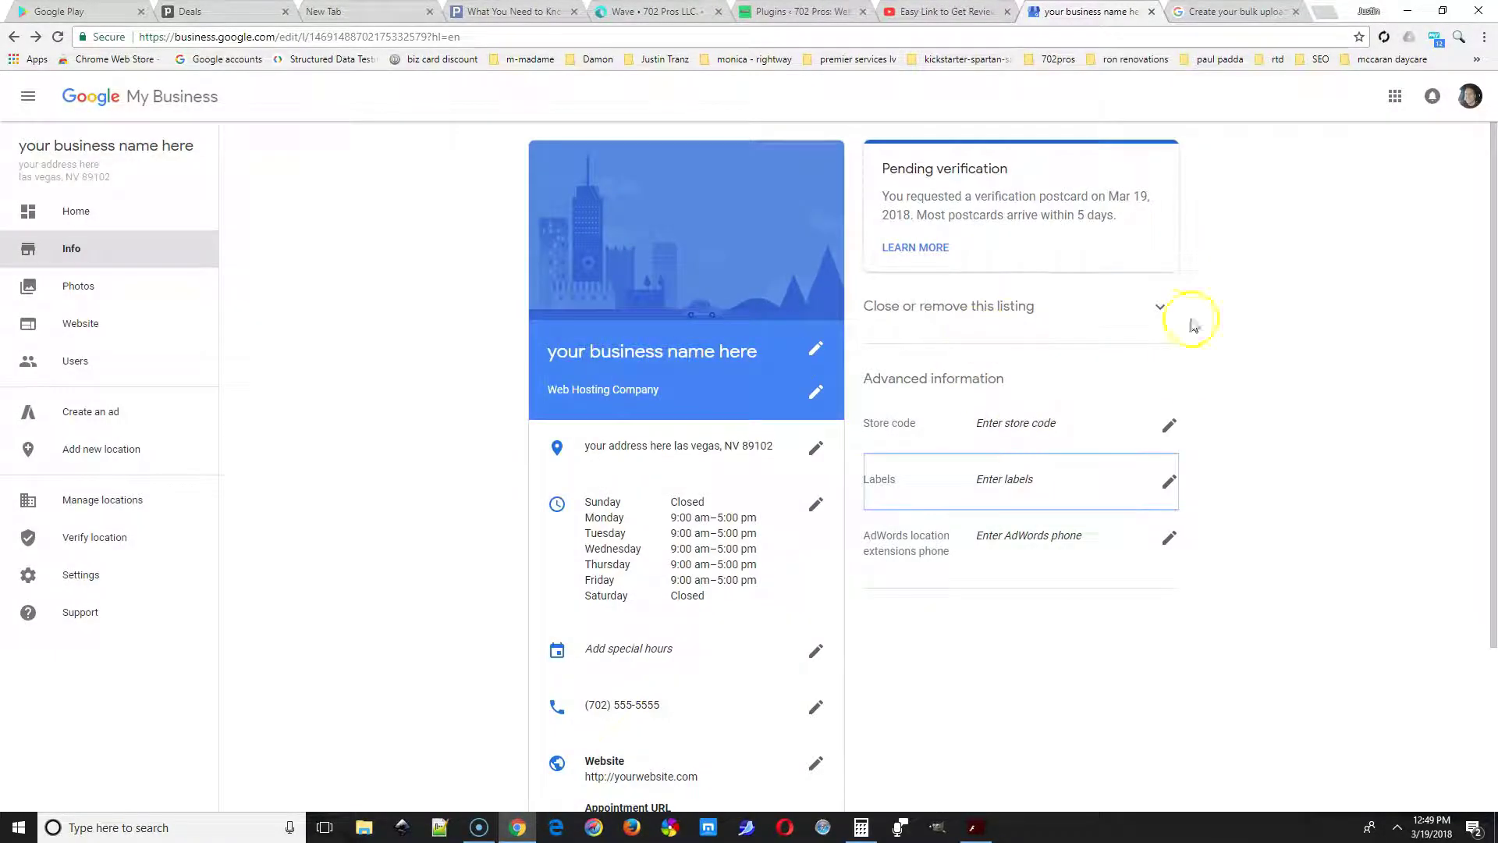
{"action": "left_click", "coordinate": [1159, 306]}
{"action": "left_click", "coordinate": [1162, 308]}
{"action": "left_click", "coordinate": [1167, 309]}
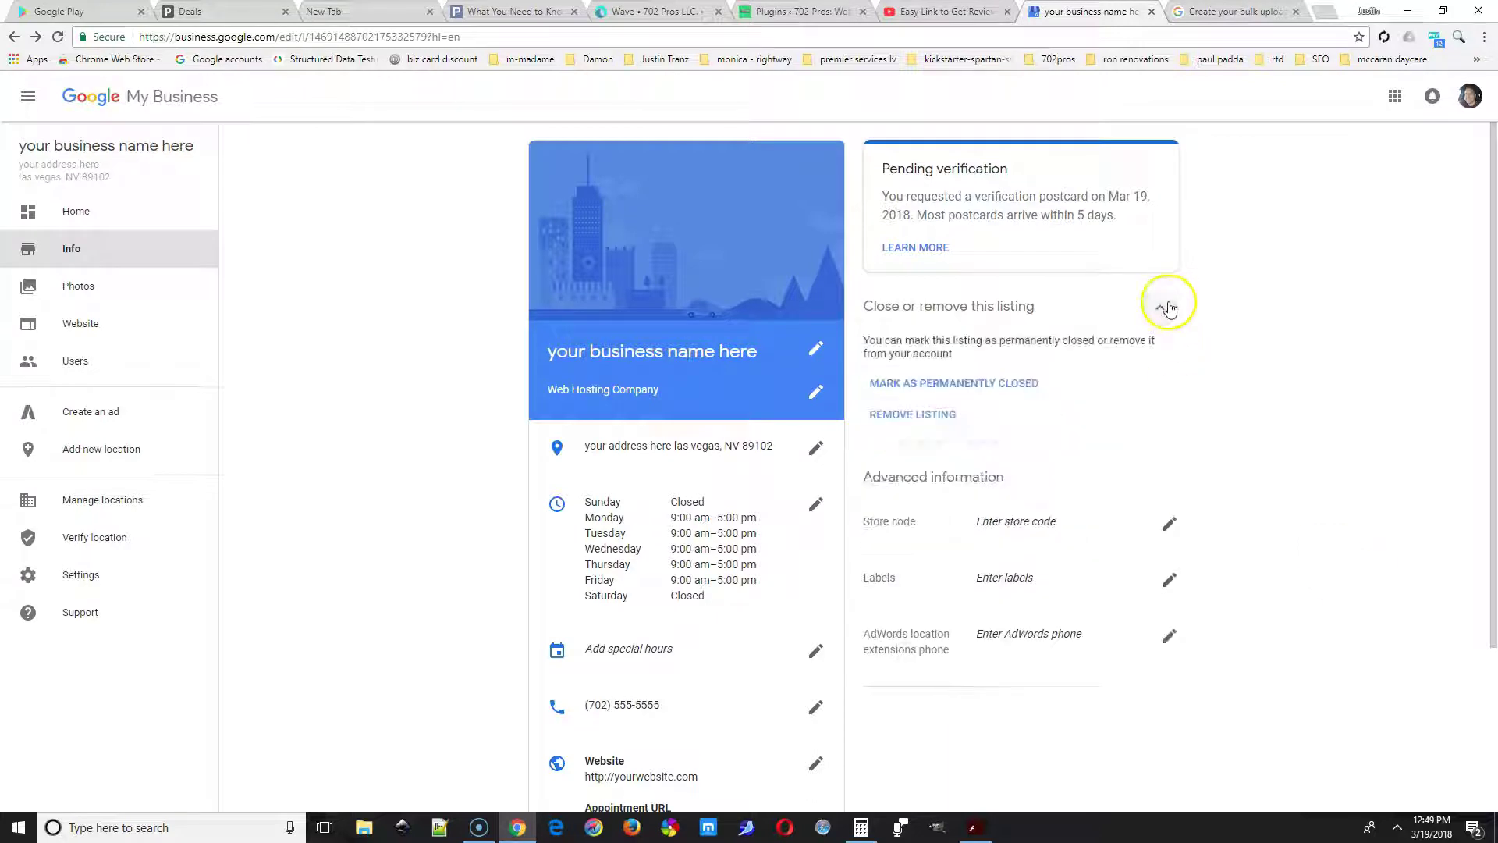
{"action": "left_click", "coordinate": [1168, 310]}
{"action": "scroll", "coordinate": [456, 565], "scroll_direction": "down", "scroll_amount": 3}
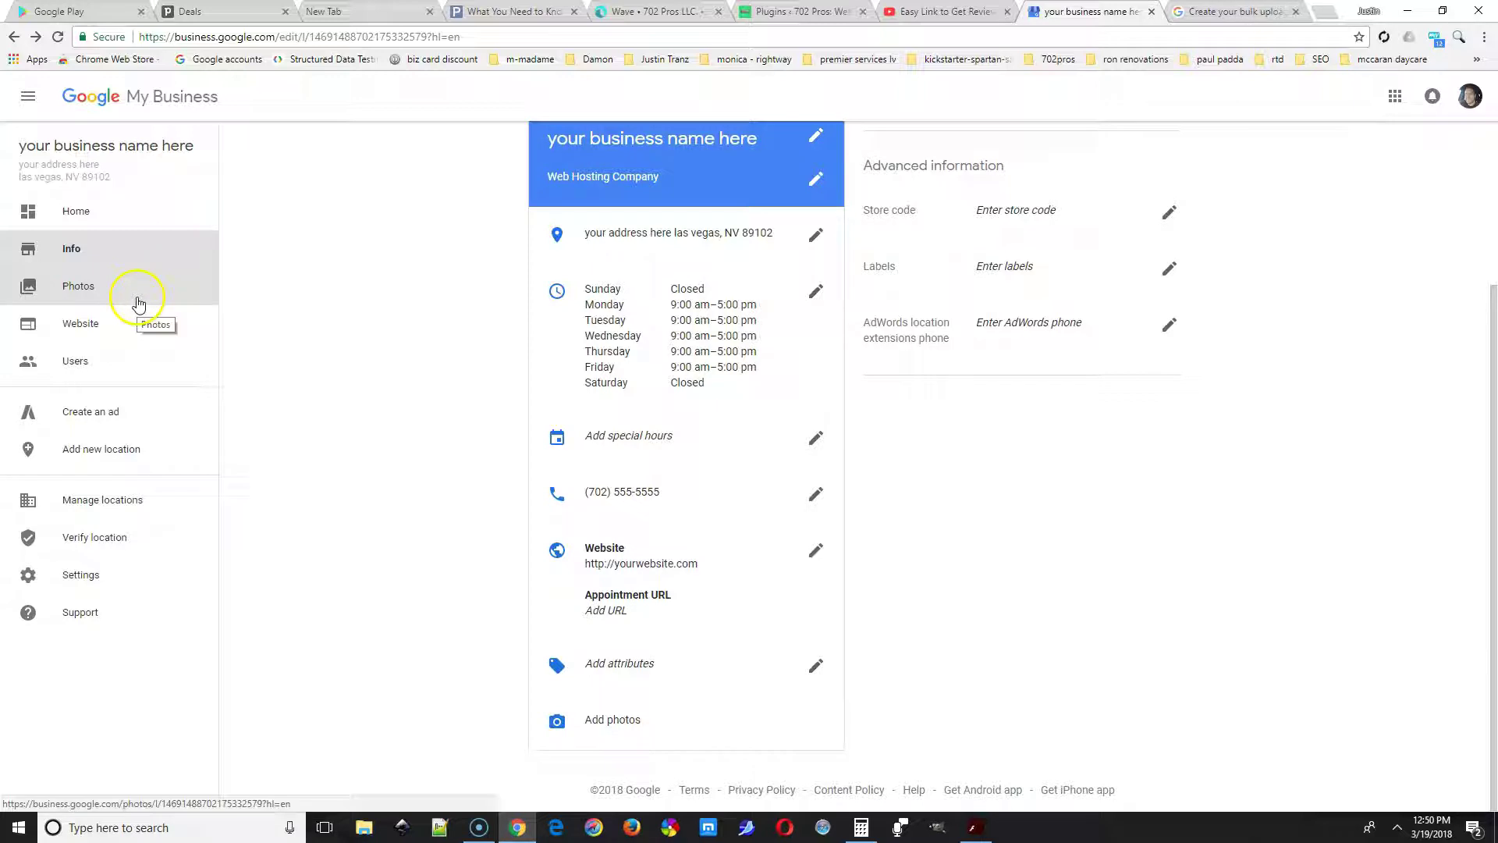
{"action": "left_click", "coordinate": [139, 365]}
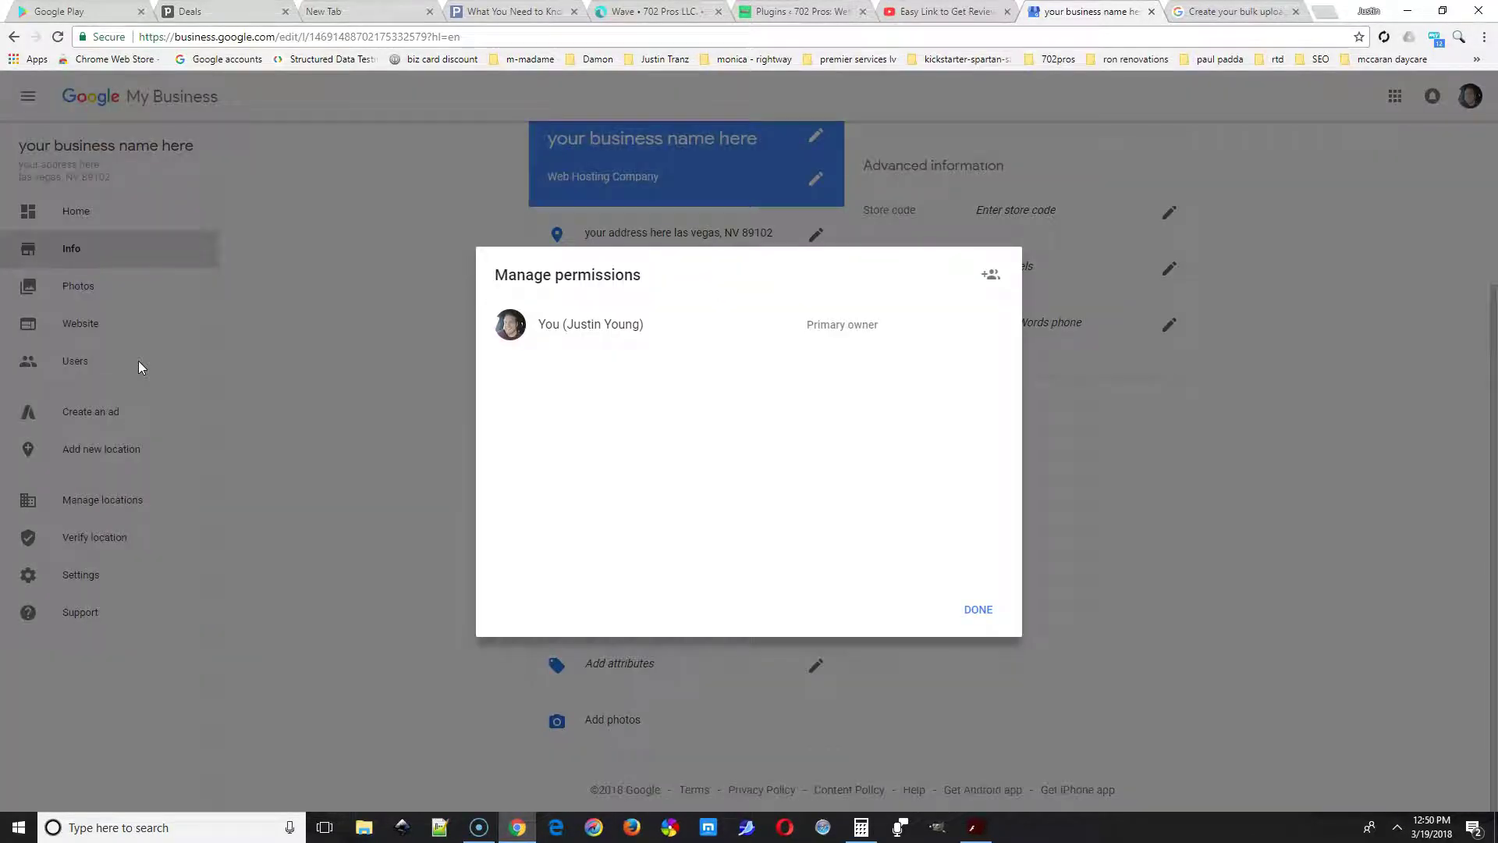
{"action": "left_click", "coordinate": [989, 276]}
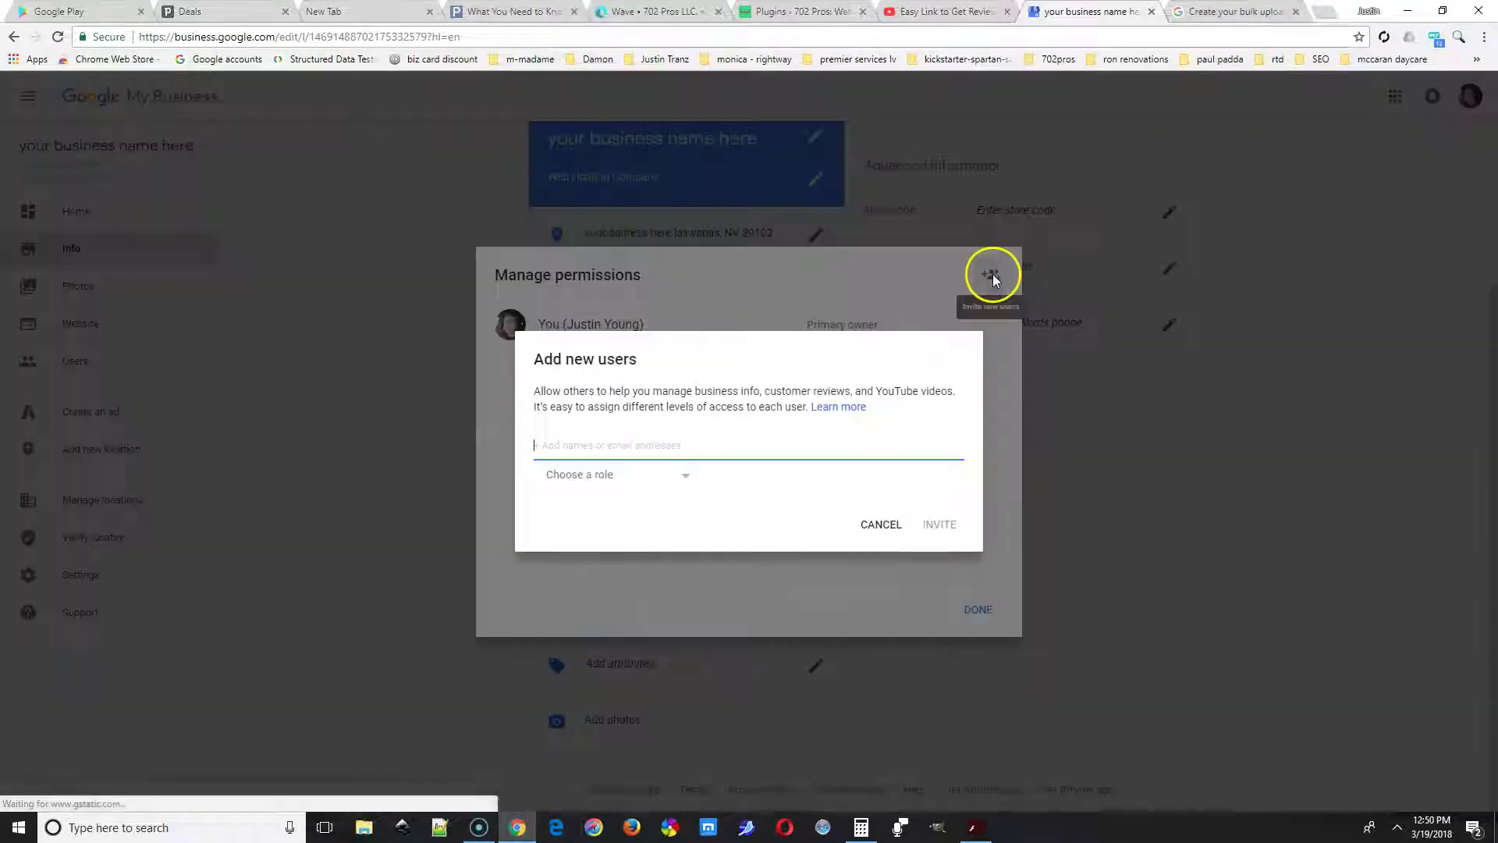
{"action": "left_click", "coordinate": [622, 476]}
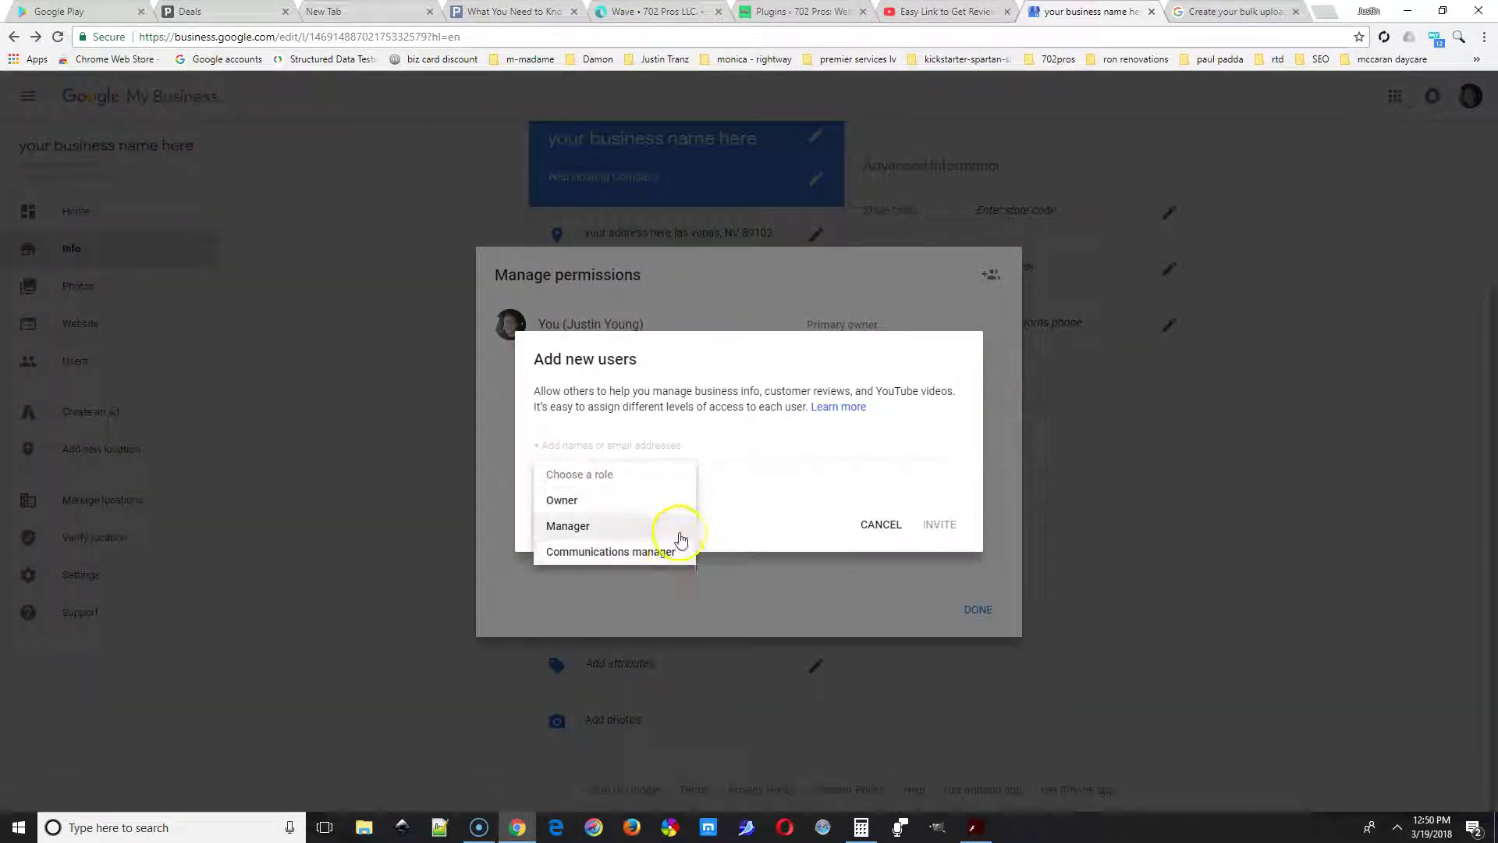
{"action": "left_click", "coordinate": [693, 447]}
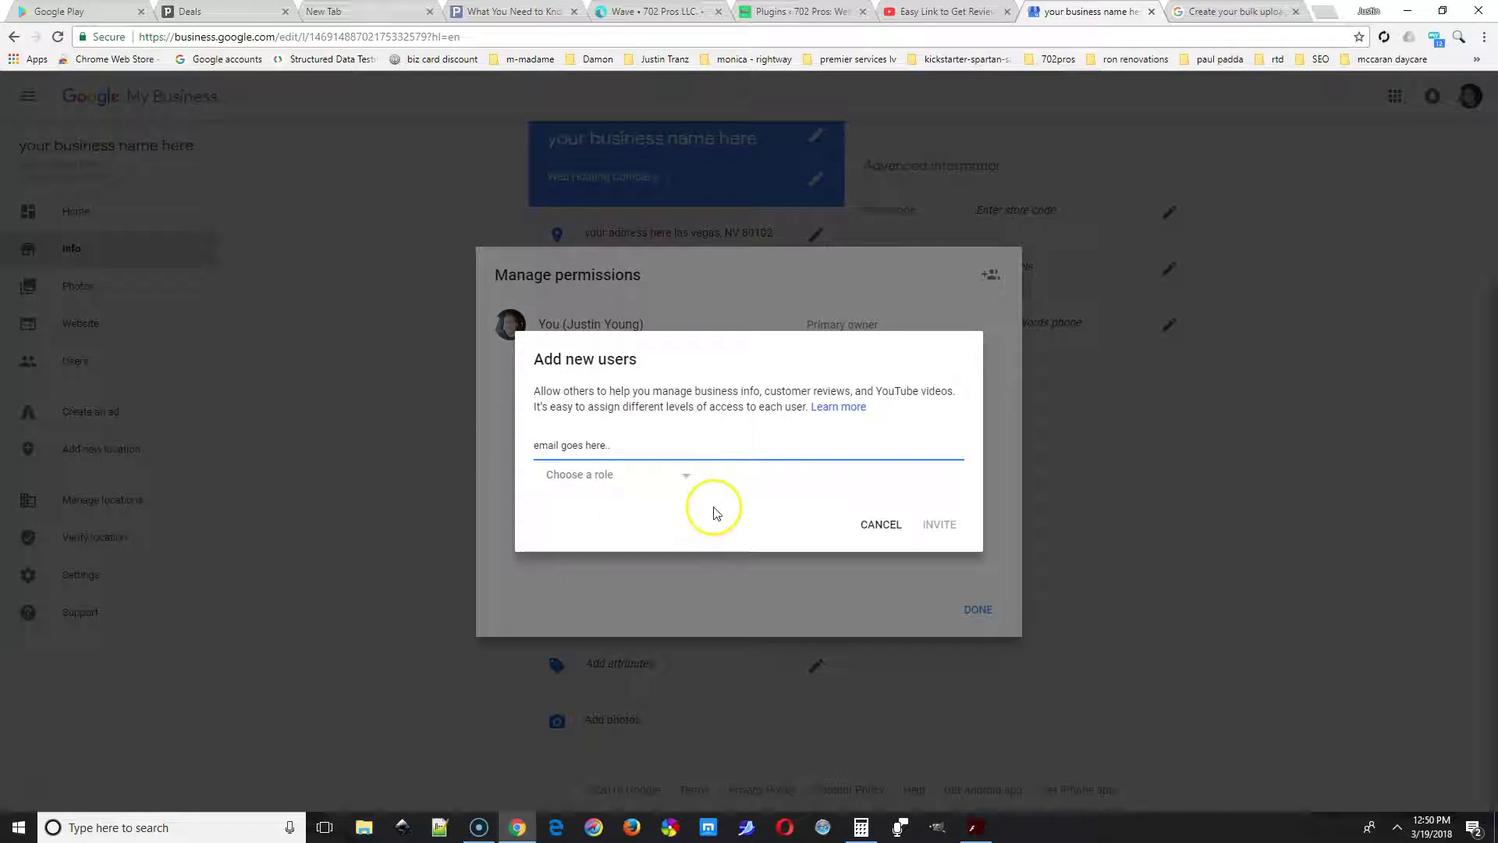
{"action": "type", "text": "email goe"}
{"action": "key", "text": "ctrl+a"}
{"action": "key", "text": "BackSpace"}
{"action": "type", "text": "jlj.com"}
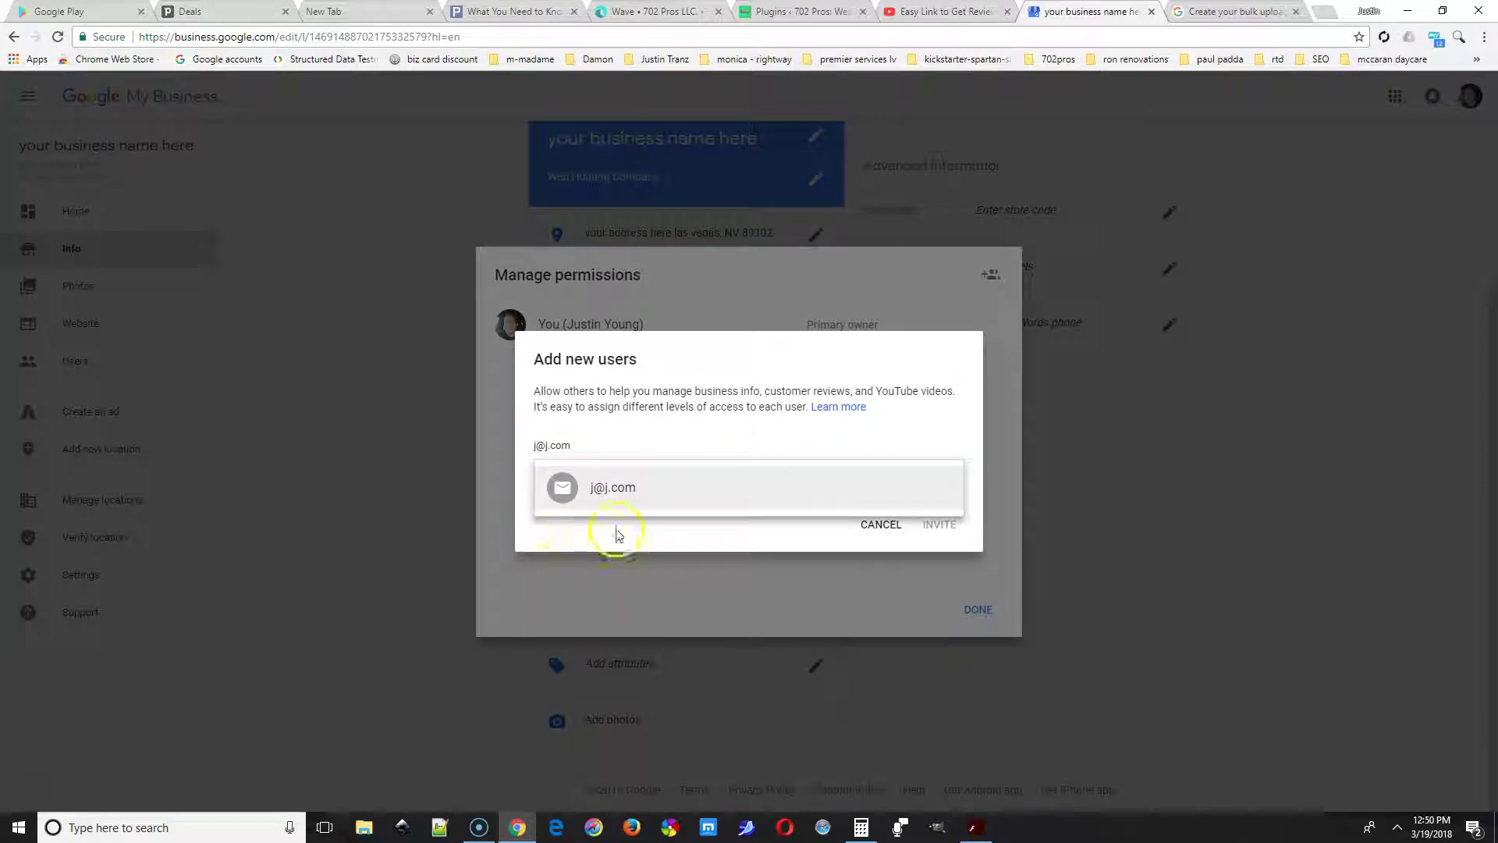
{"action": "left_click", "coordinate": [600, 503]}
{"action": "left_click", "coordinate": [573, 526]}
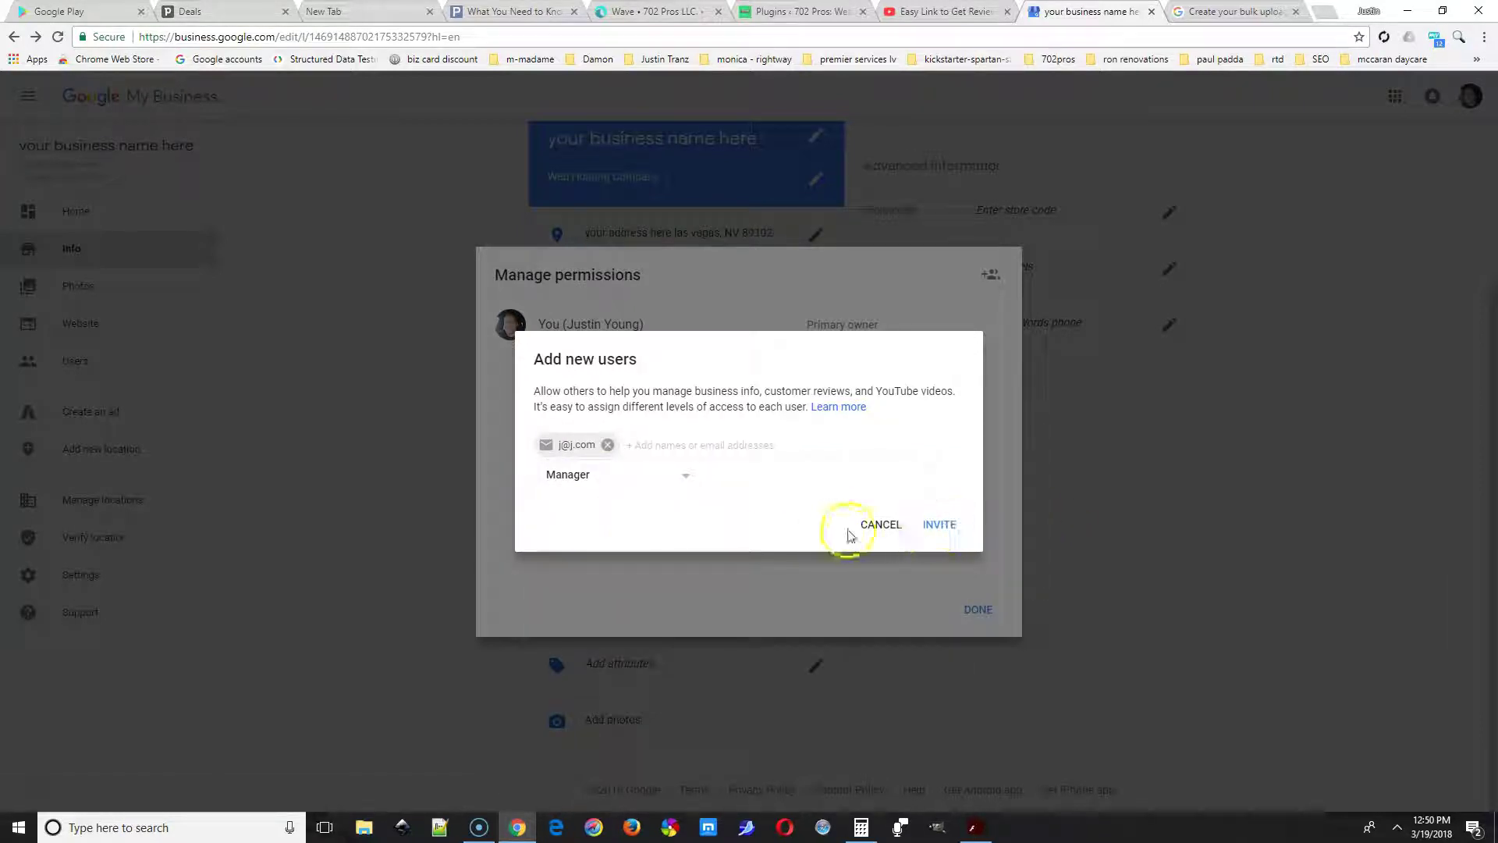
{"action": "left_click", "coordinate": [873, 521]}
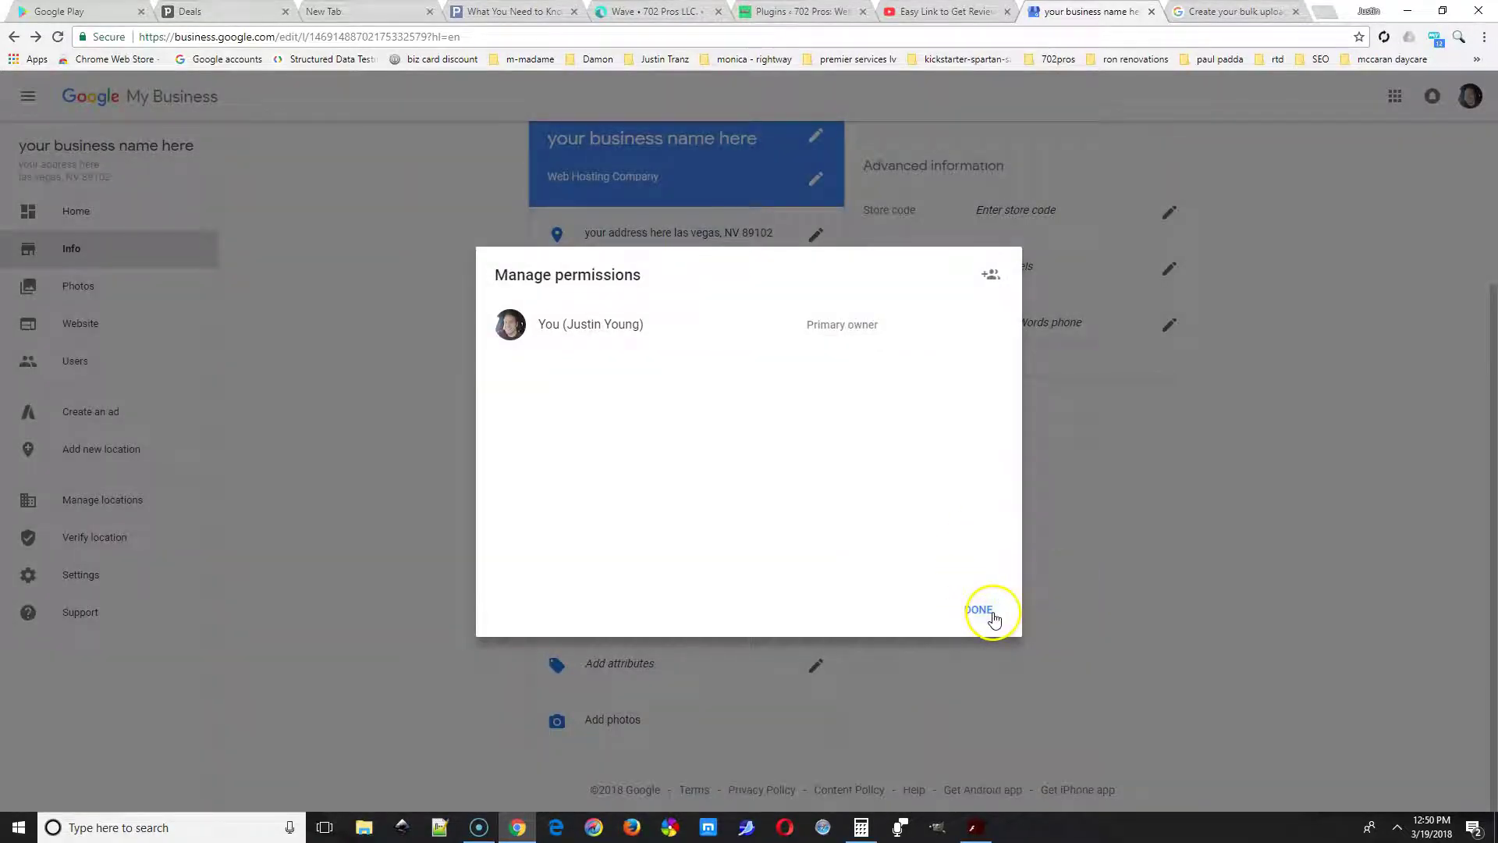
{"action": "left_click", "coordinate": [980, 610]}
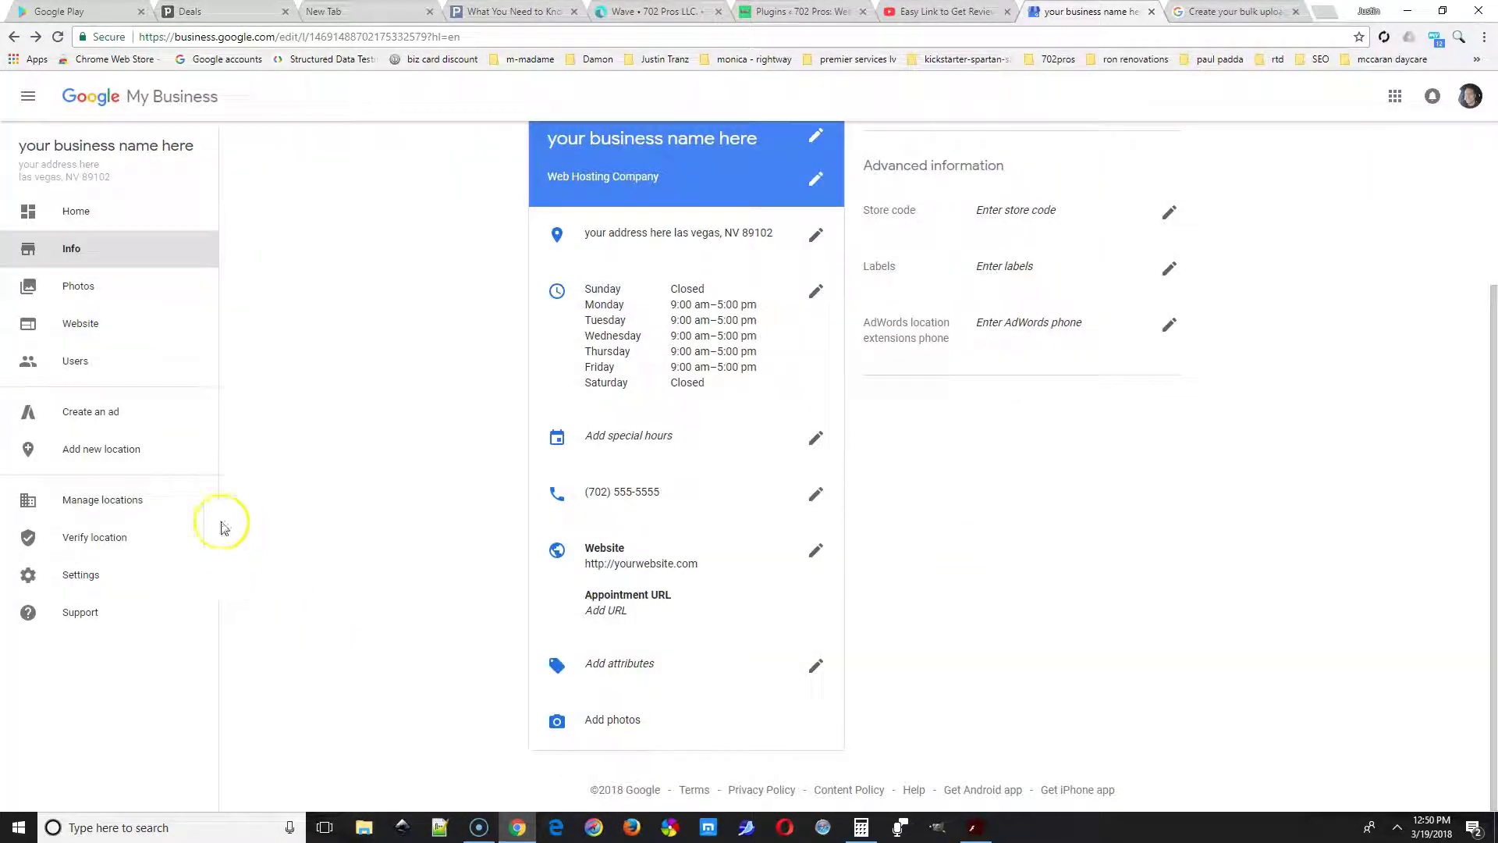